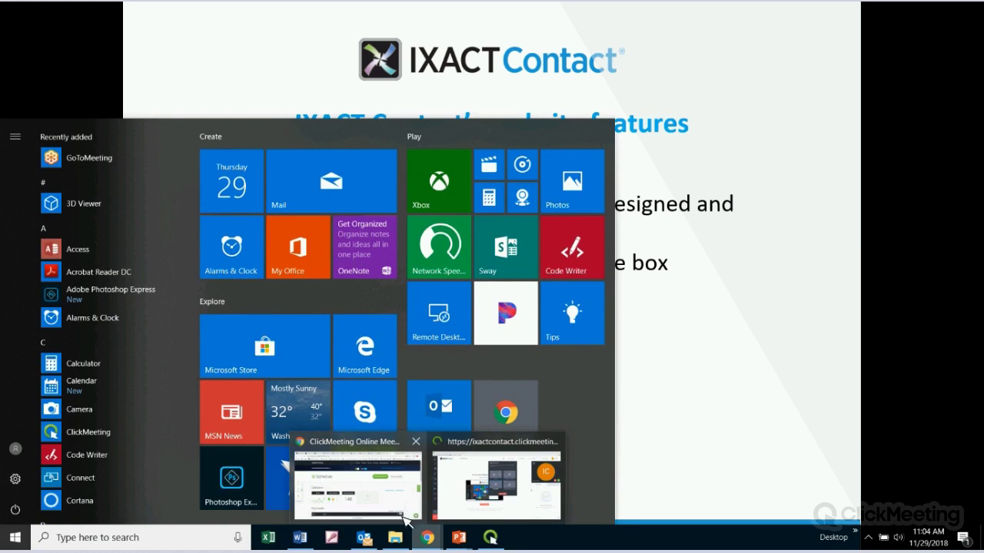
Return to Chrome's IXACT User Profile tab and scroll down to Integrations and Agent Website
left_click(410, 509)
left_click(104, 12)
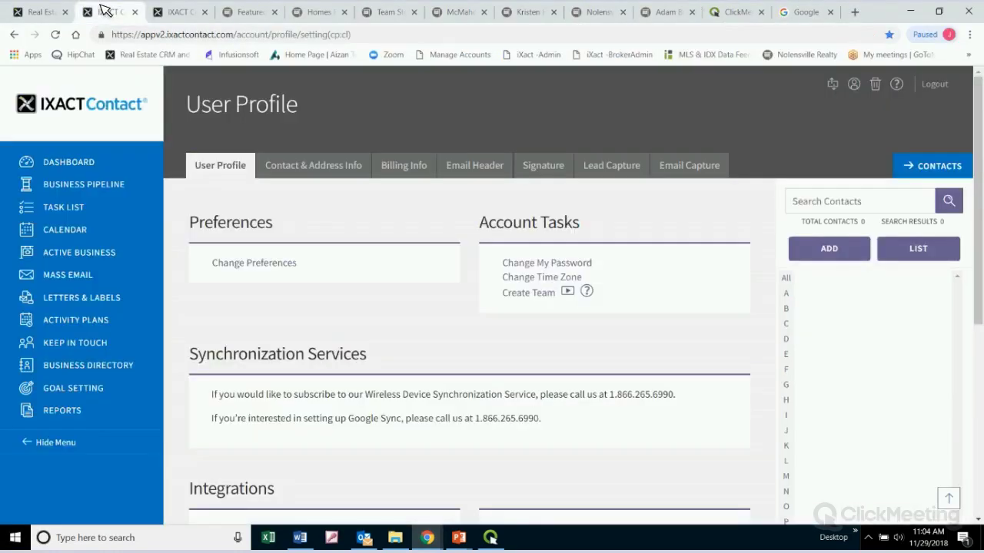
left_click(34, 12)
left_click(108, 12)
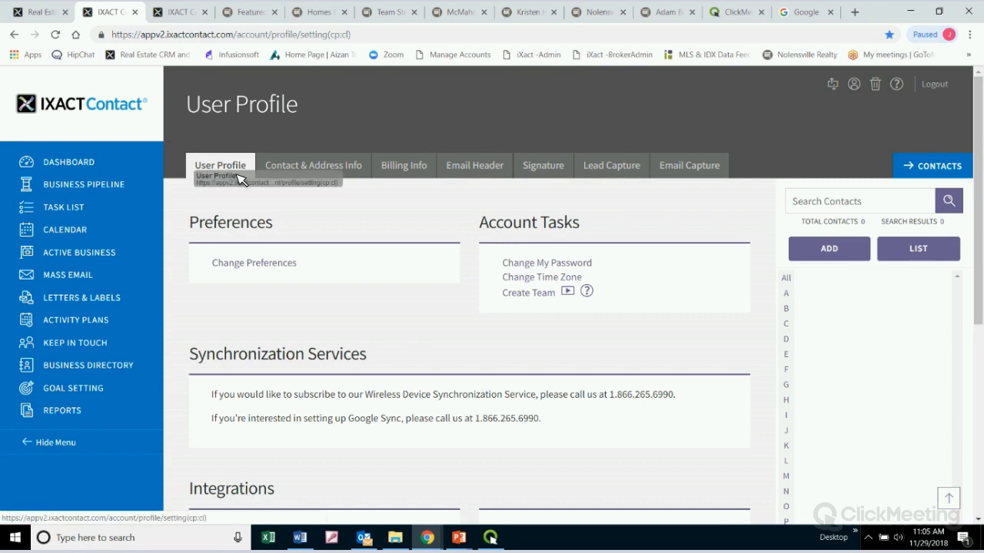
scroll(474, 247, "down", 5)
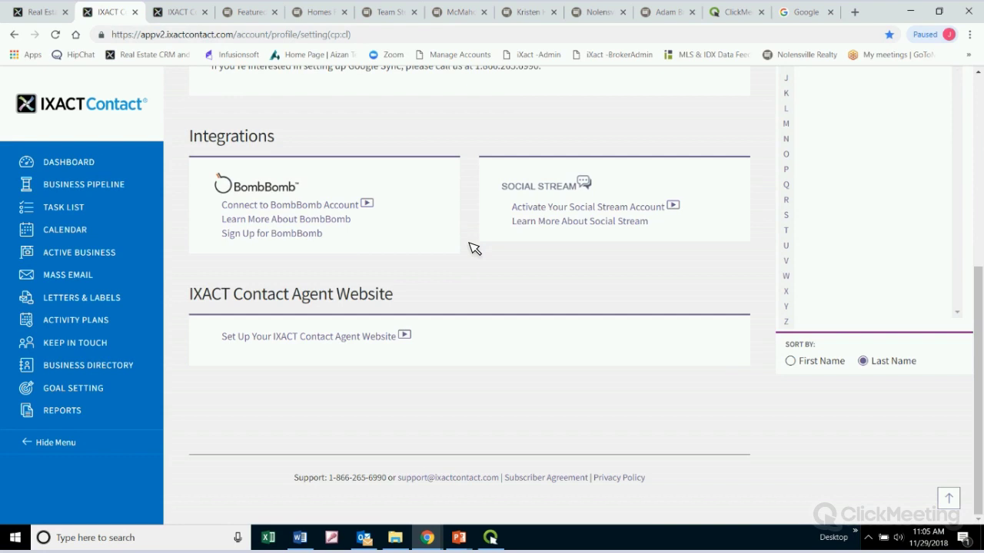
left_click_drag(189, 294, 410, 303)
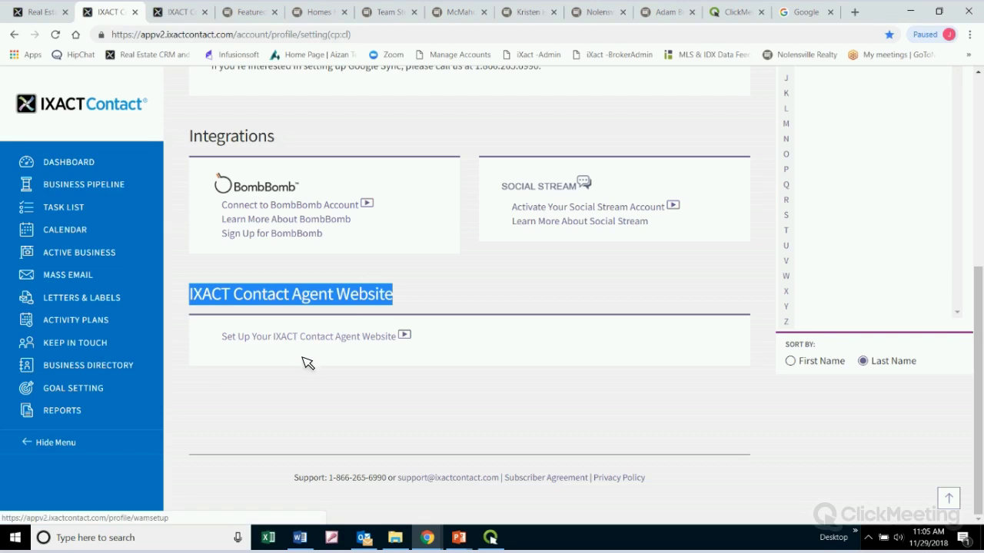
left_click_drag(221, 339, 405, 346)
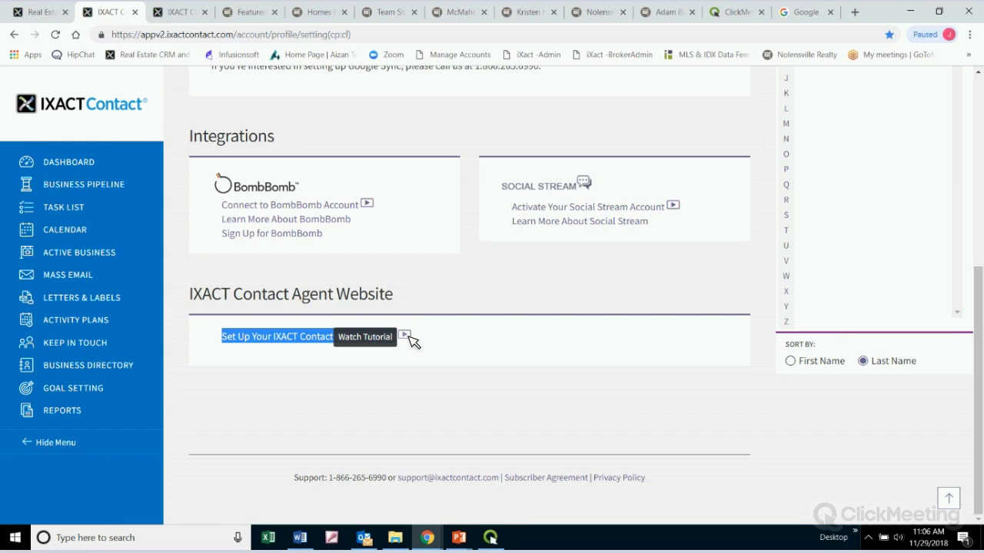
Close the duplicate IXACT Contact tab and log out of the current account
left_click(142, 15)
key("ctrl+w")
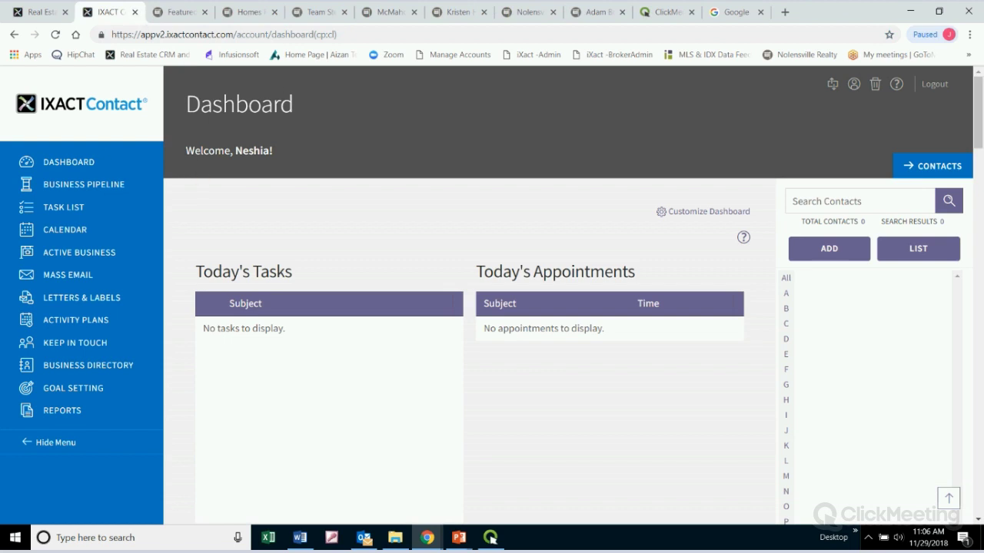
left_click(952, 87)
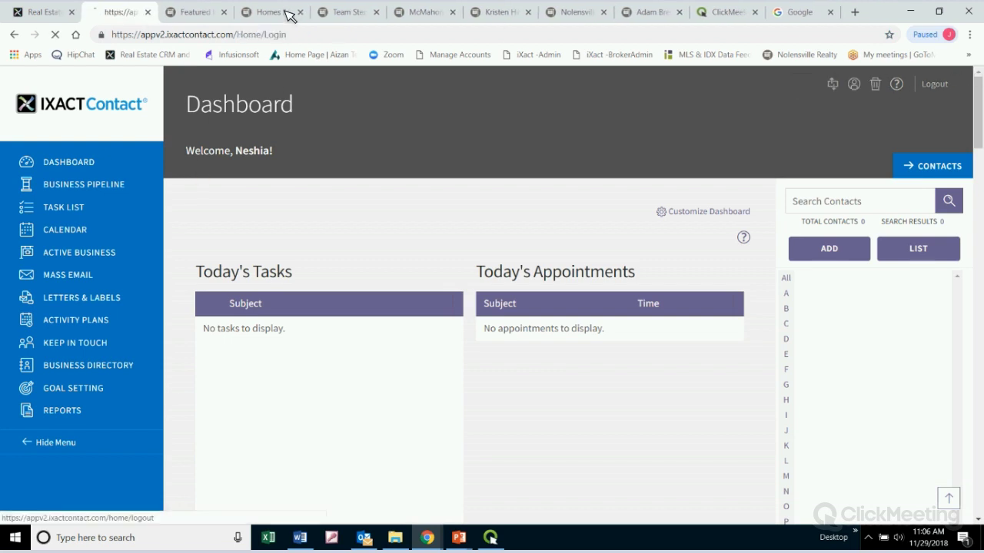
left_click(148, 11)
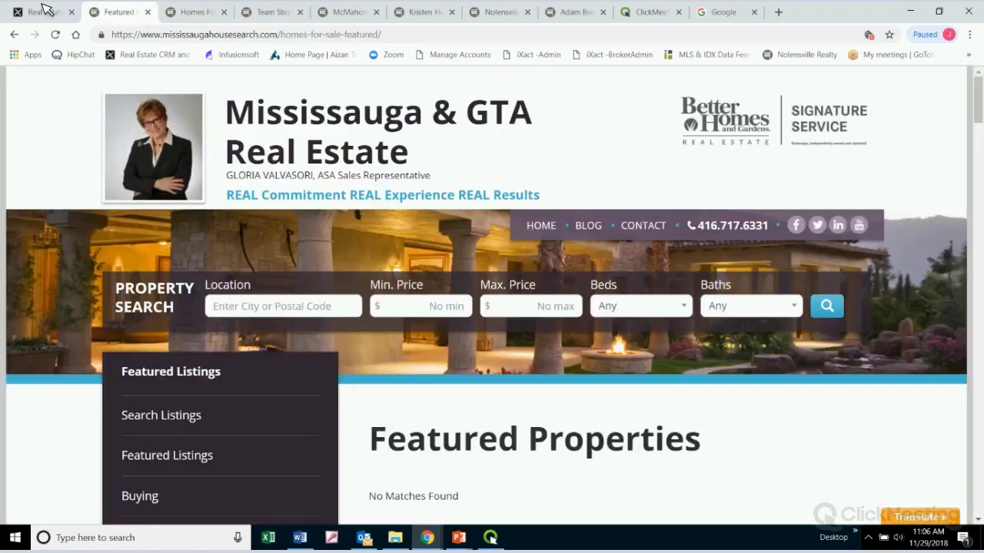
In a new tab, go to the IXACT Contact sign-in page and log in with saved credentials
left_click(42, 11)
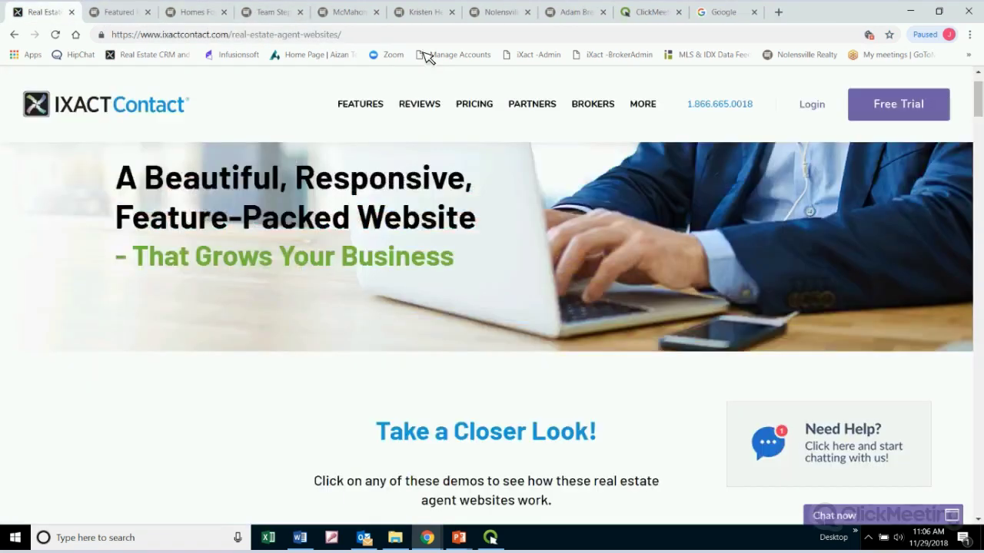
left_click(777, 11)
left_click_drag(796, 12, 105, 14)
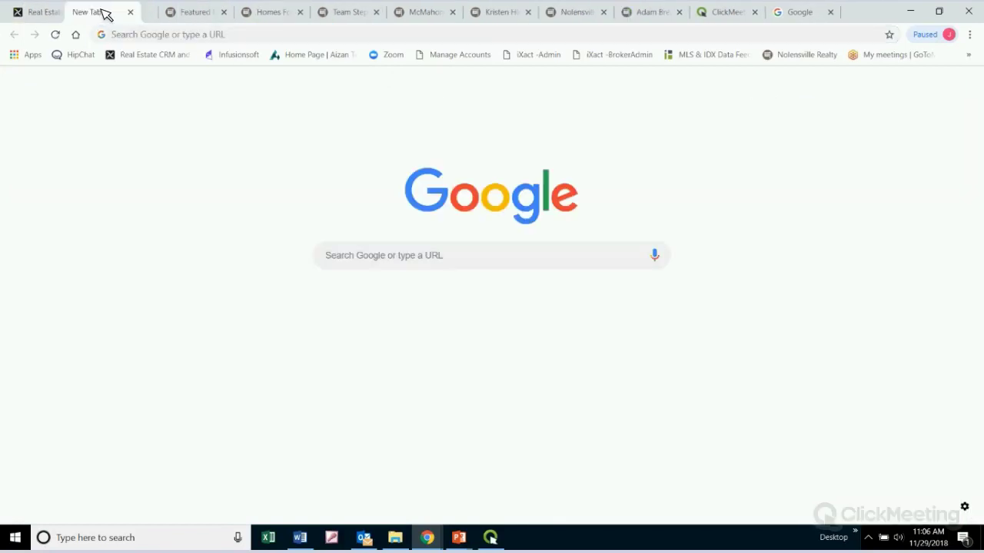
left_click(154, 55)
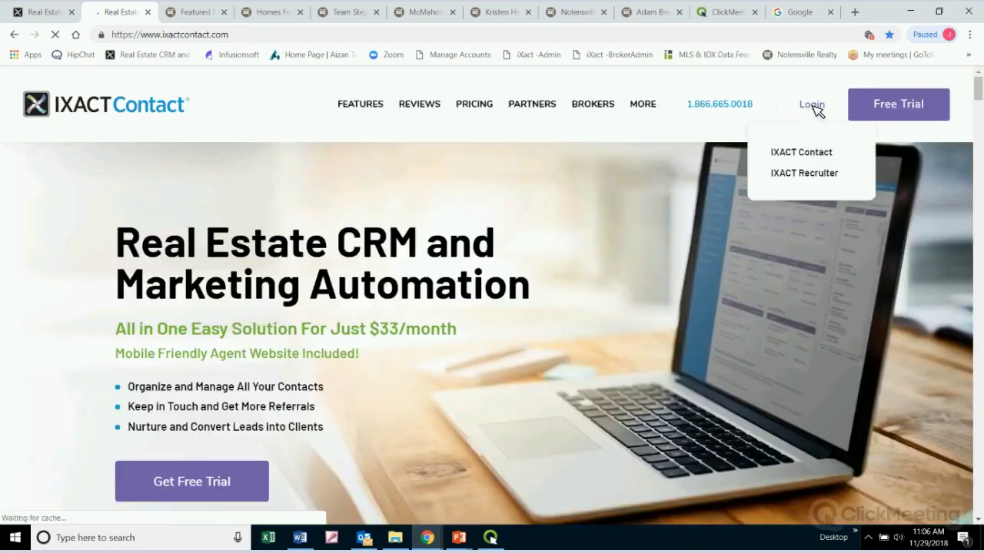
left_click(815, 106)
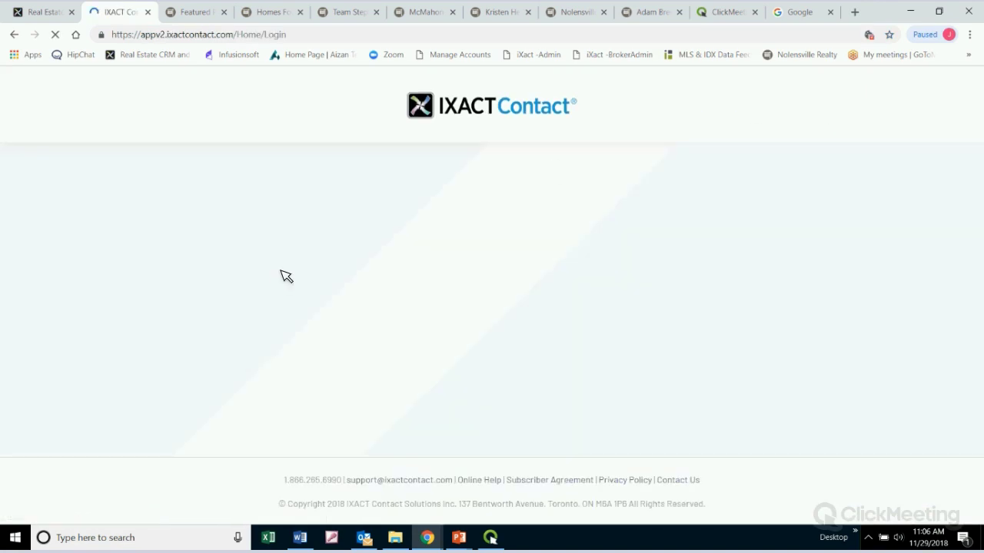
left_click(241, 448)
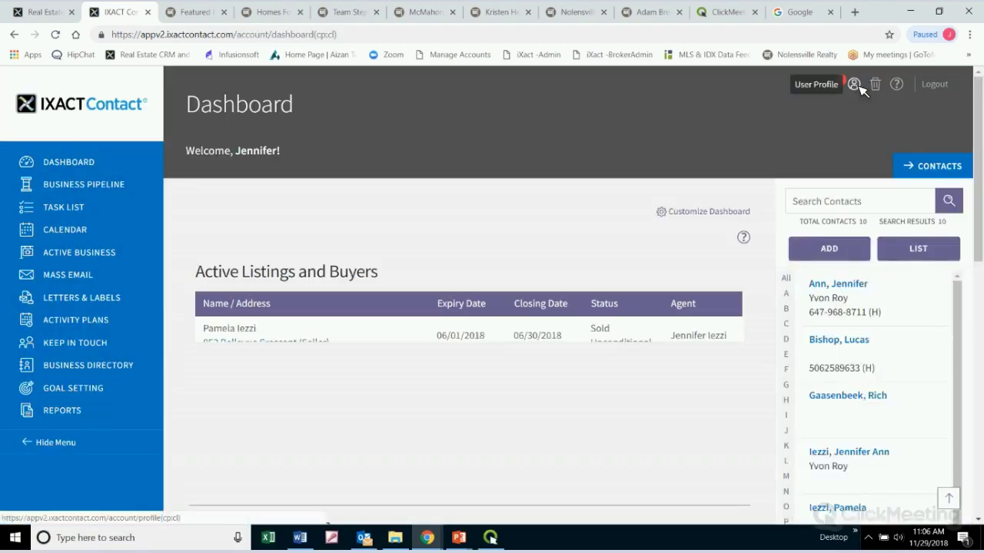
From the User Profile, follow the Agent Website 'Click here' link to the control panel's Welcome page
left_click(854, 85)
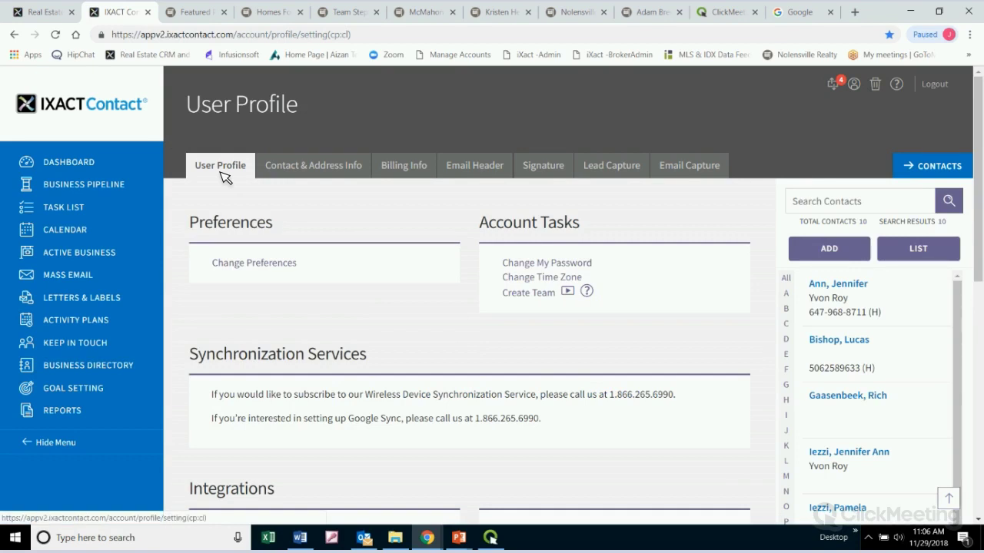
scroll(223, 177, "down", 8)
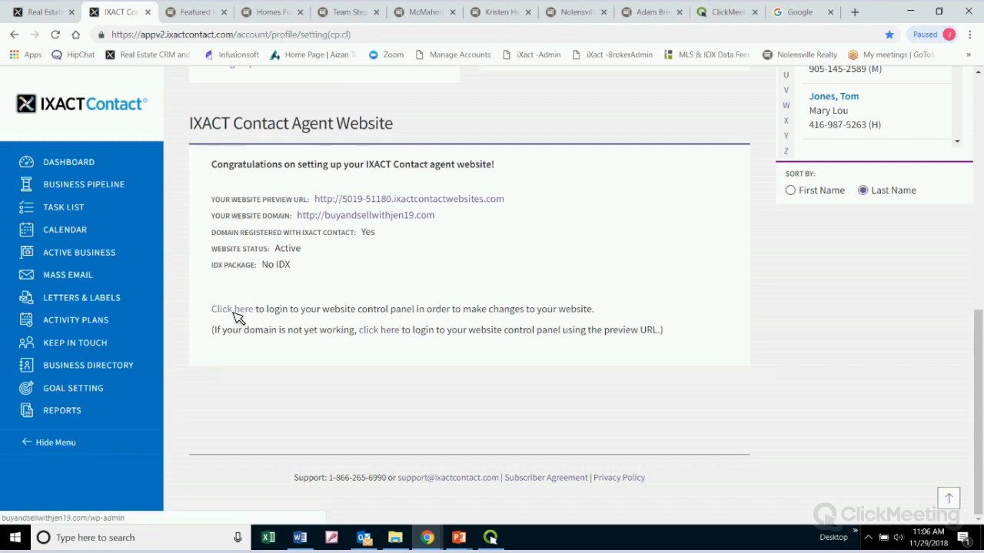
left_click(235, 311)
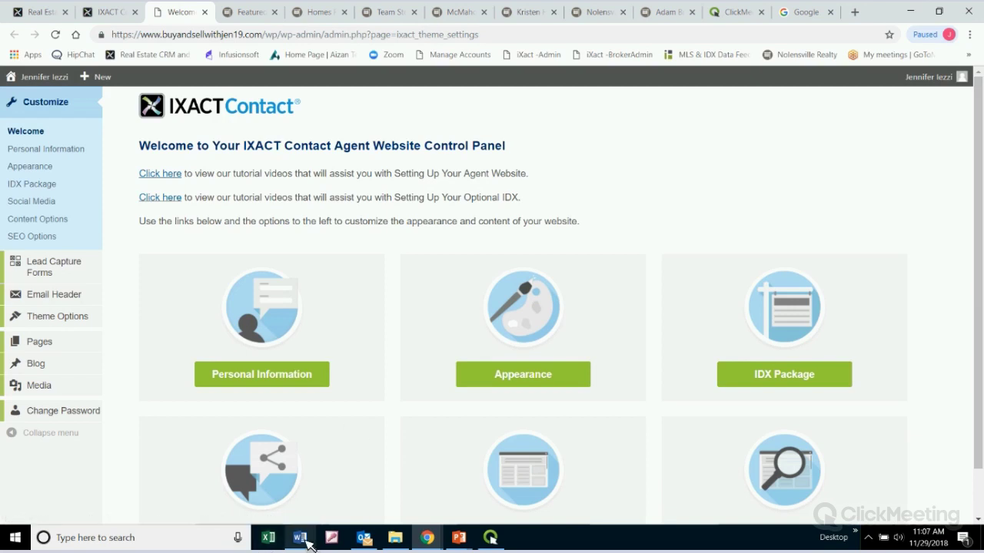
Bring the 'Your IXACT Contact Agent Website is Ready' email forward and highlight its thank-you sentence
mouse_move(306, 542)
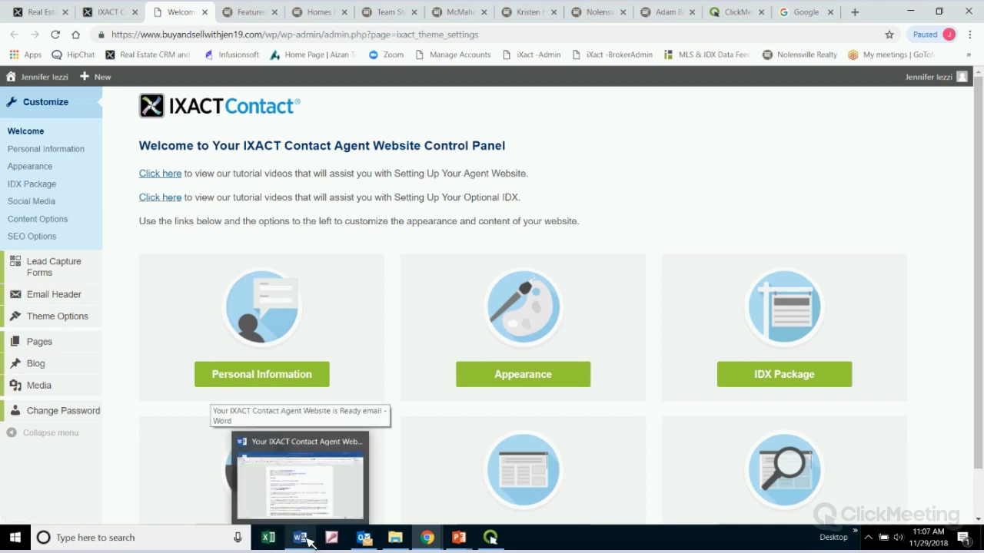
left_click(313, 483)
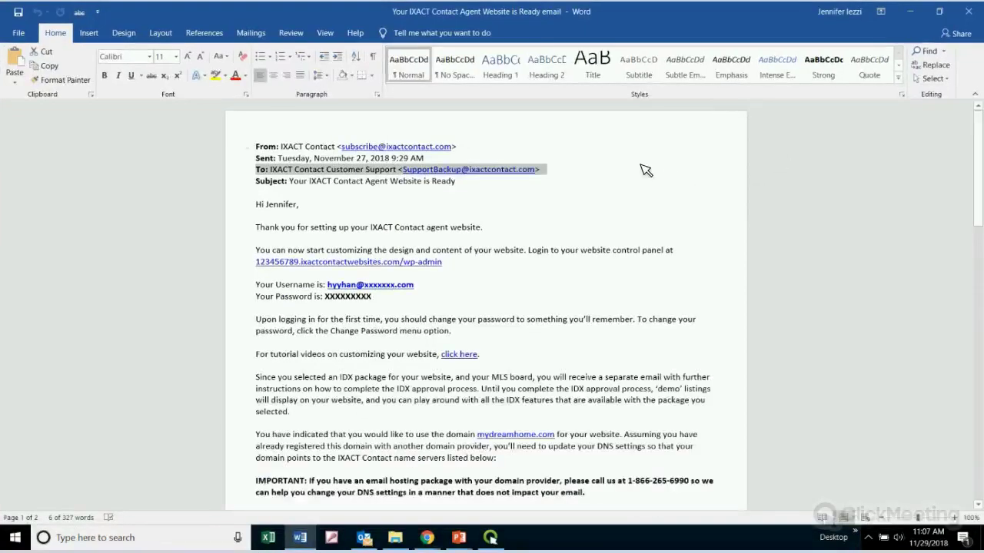
left_click(645, 170)
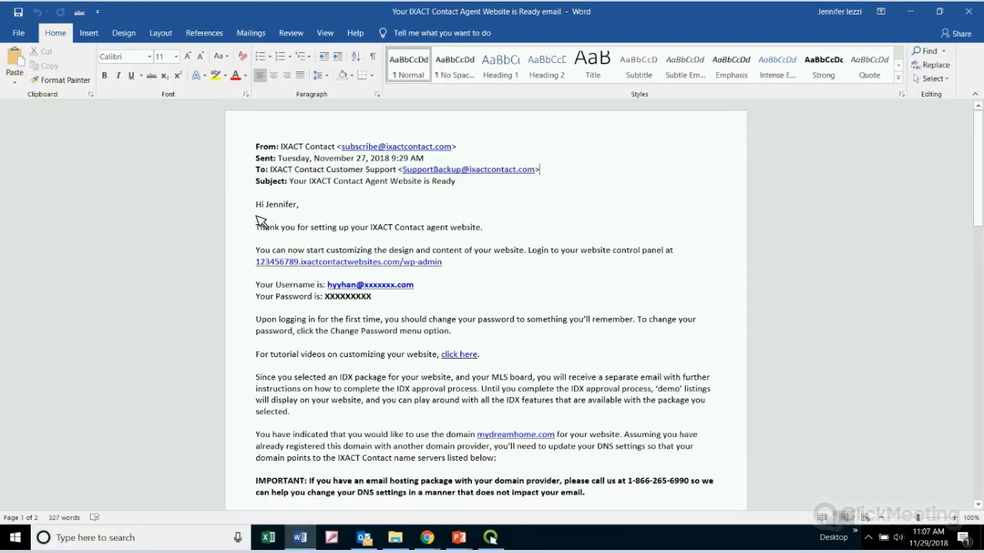
left_click_drag(262, 233, 503, 231)
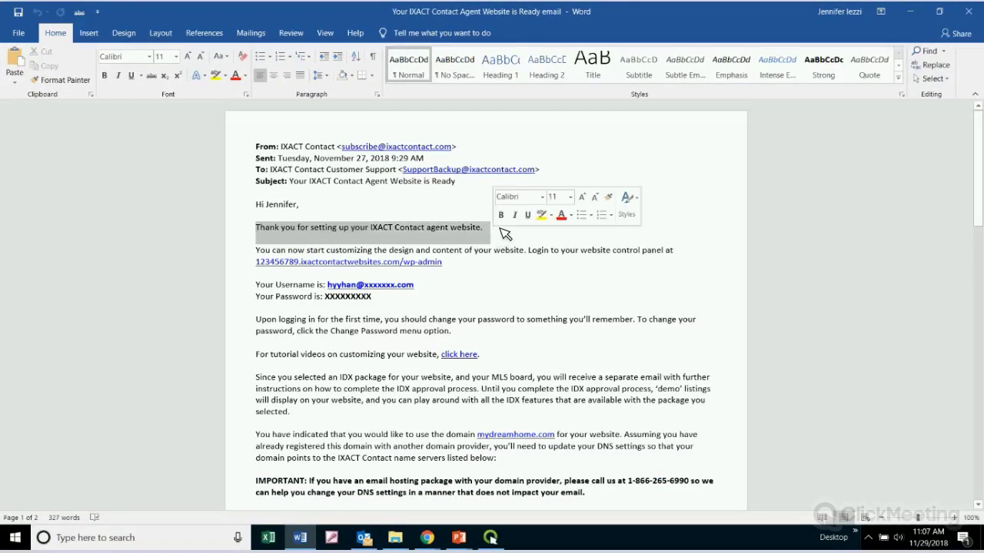
left_click(680, 173)
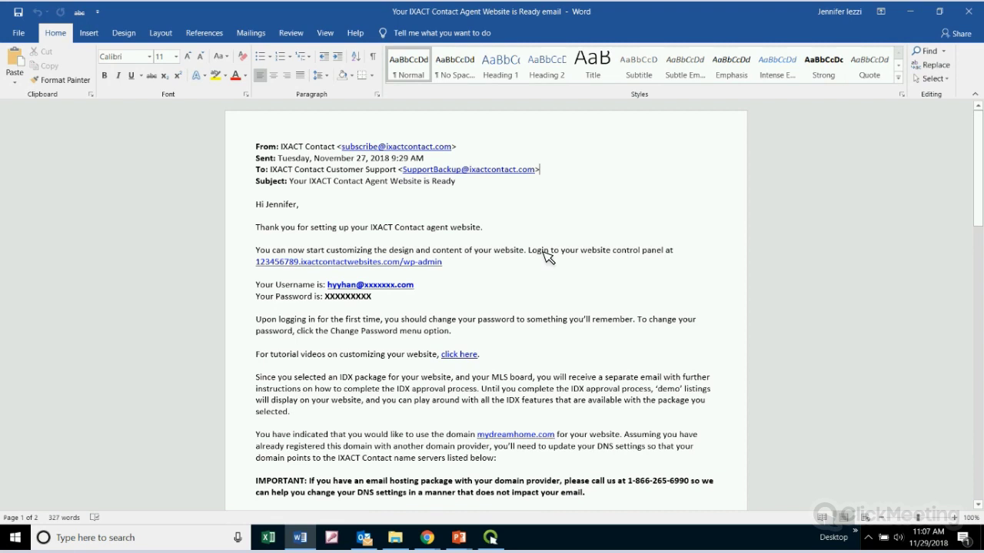
Scroll to the IMPORTANT notice and name-server list, highlighting the notice and support phone number
scroll(613, 287, "down", 4)
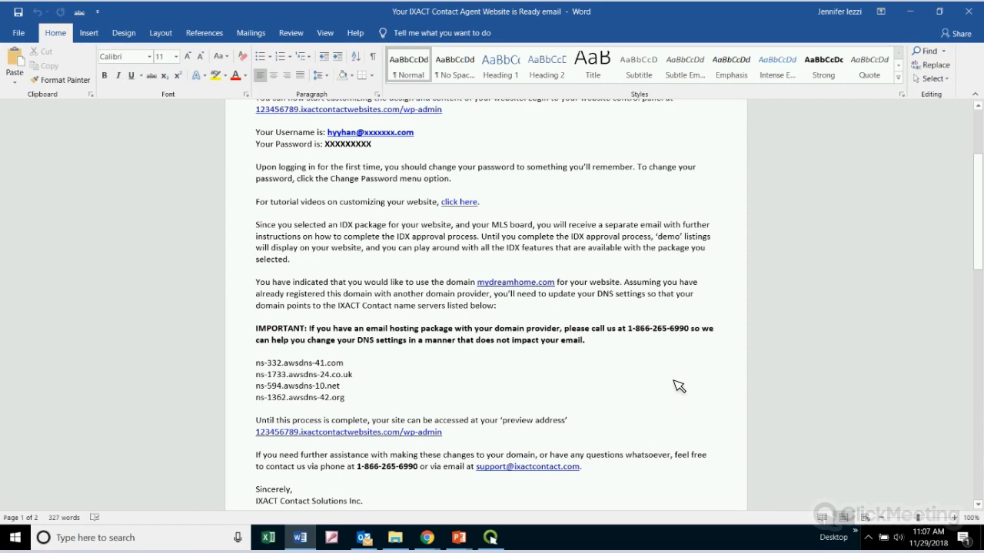
scroll(679, 386, "down", 1)
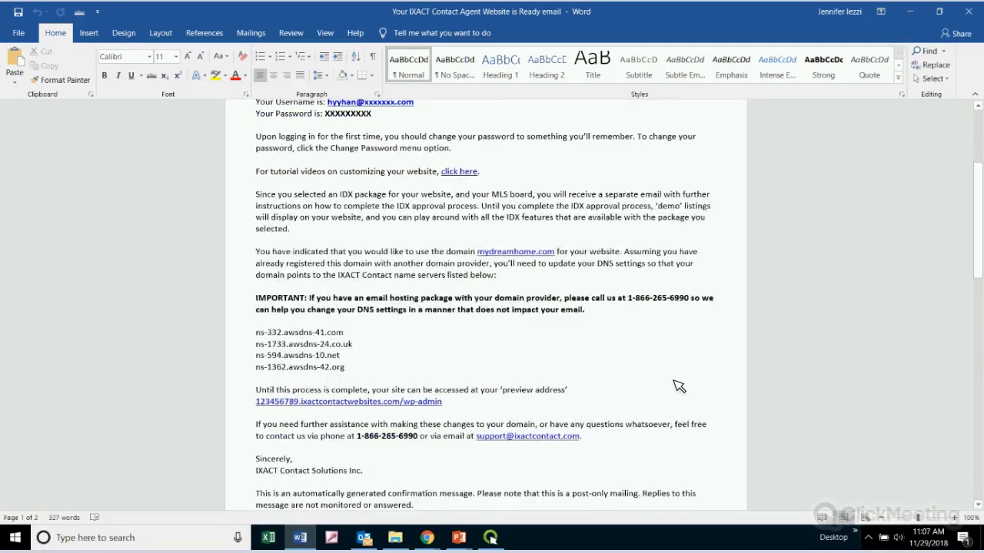
left_click_drag(257, 299, 390, 301)
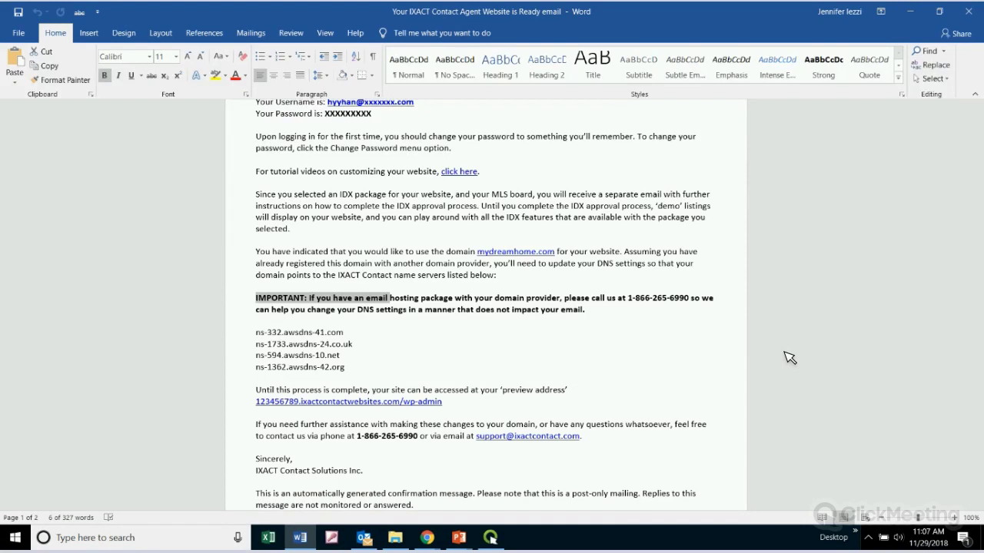
left_click(565, 299)
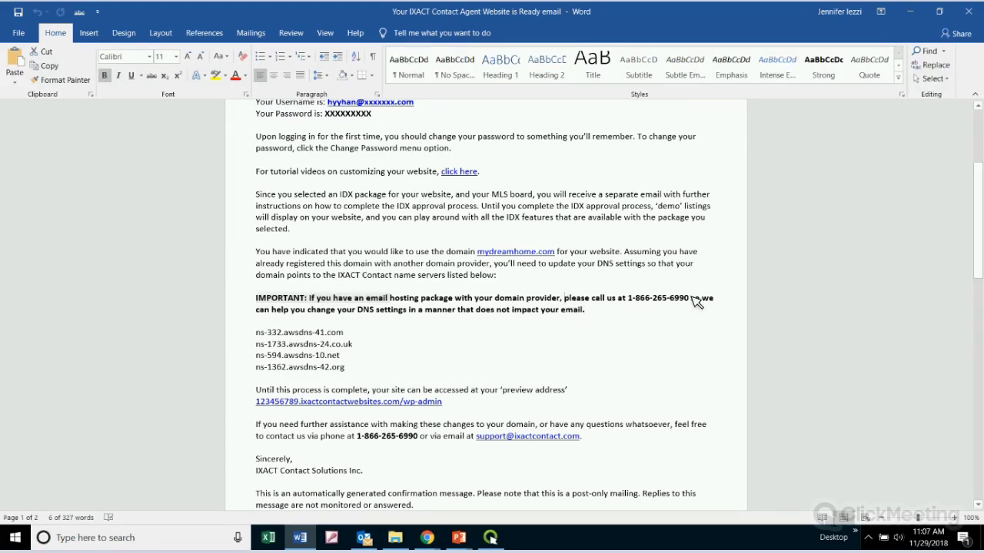
left_click(695, 301, "shift")
left_click(694, 336)
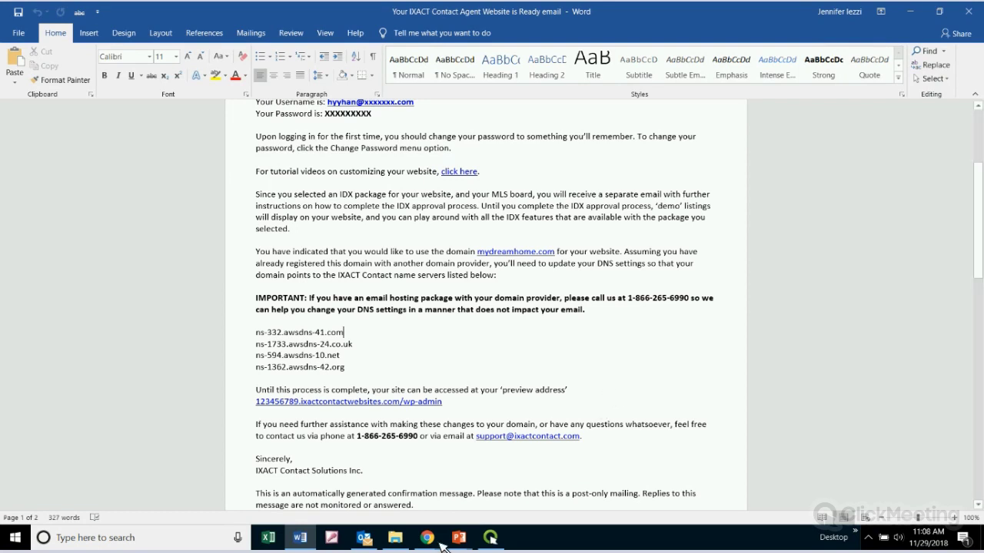
mouse_move(442, 545)
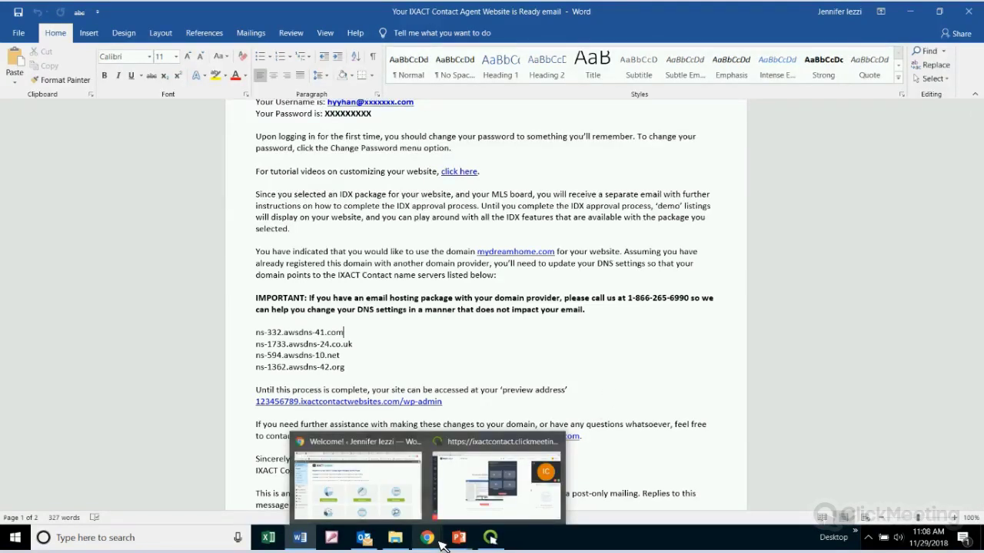
Back in Chrome, open the agent website's Personal Information page and scroll through its fields
left_click(373, 498)
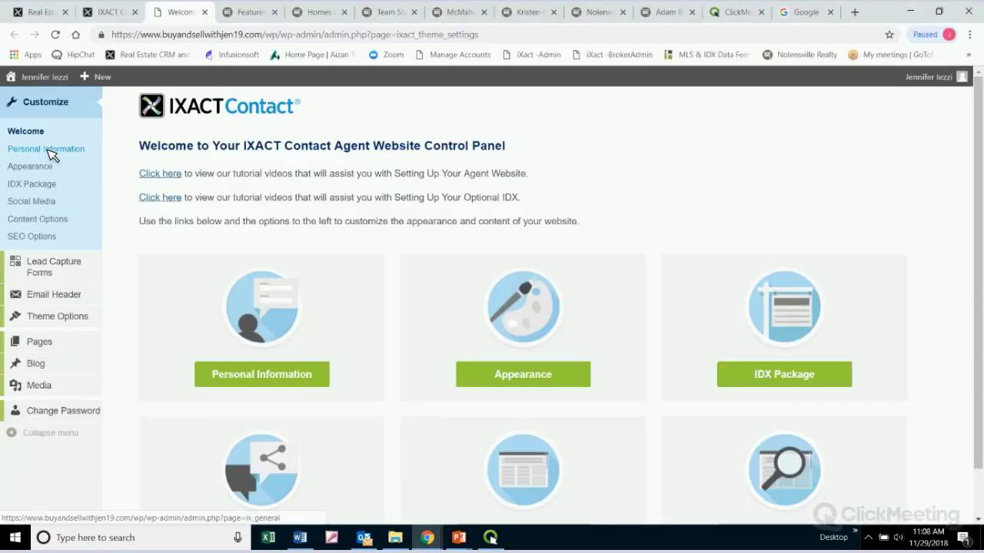
left_click(50, 150)
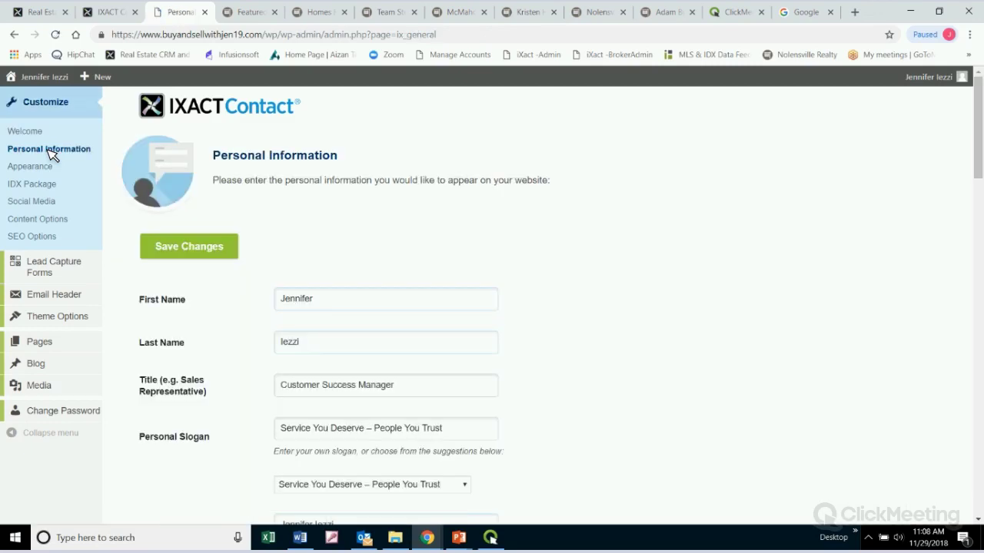
left_click(36, 133)
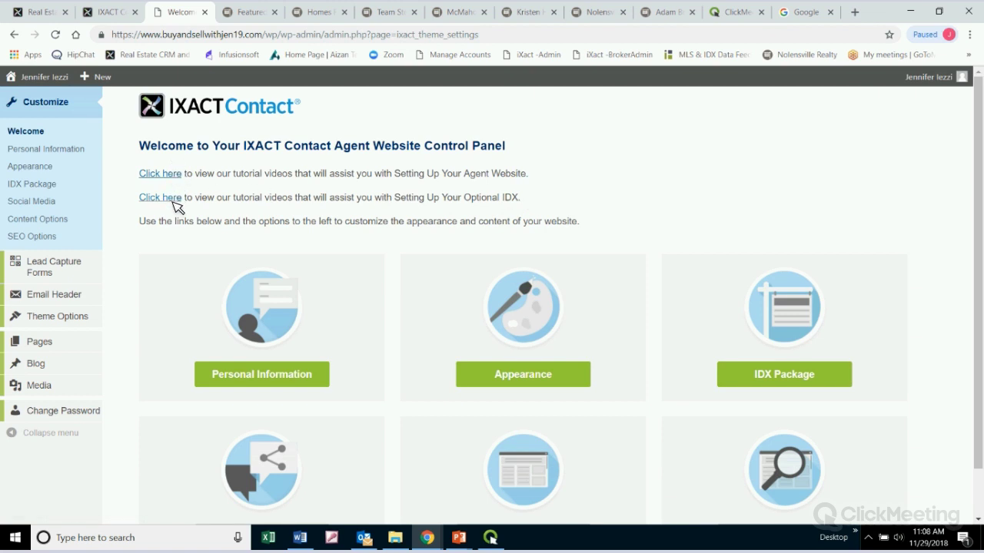
left_click(54, 151)
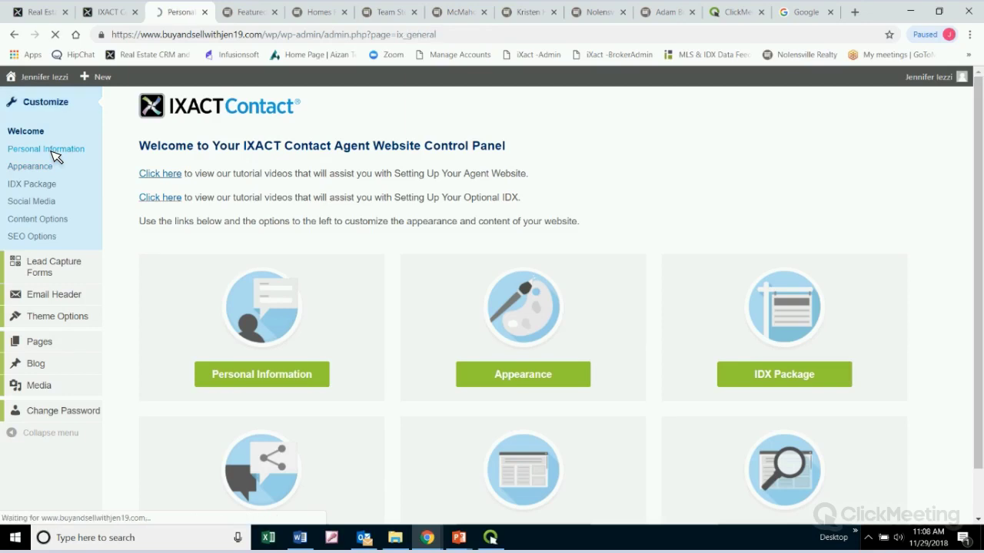
scroll(659, 261, "down", 2)
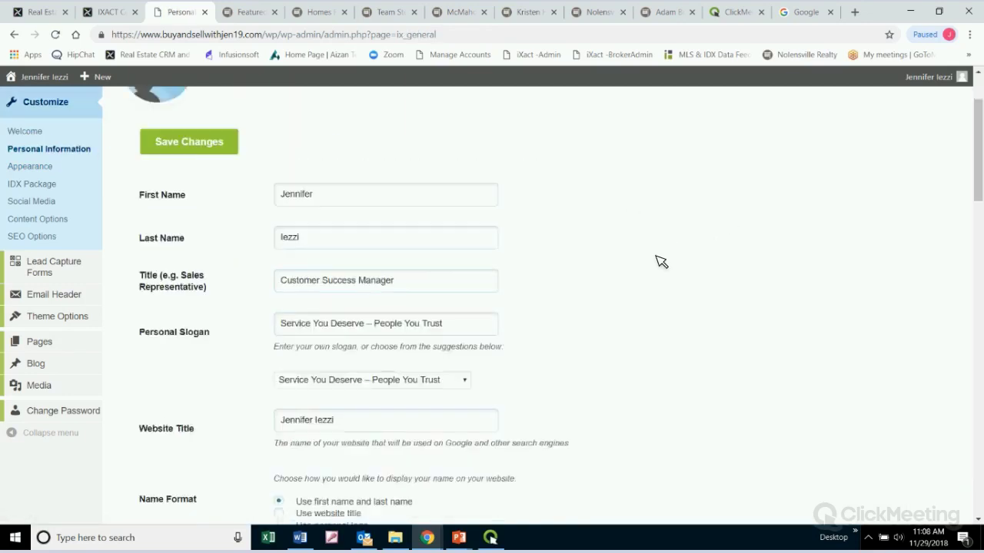
scroll(659, 262, "up", 1)
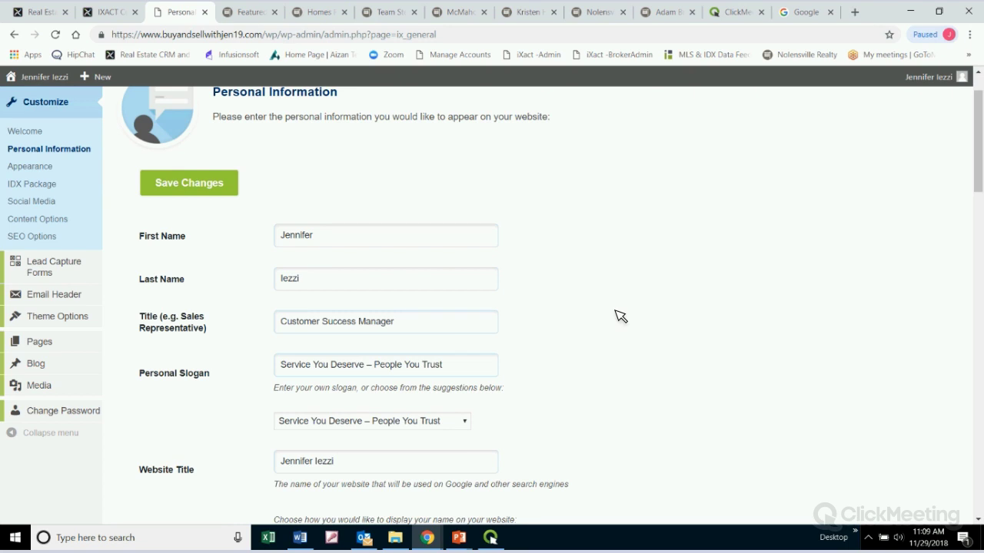
scroll(615, 315, "down", 2)
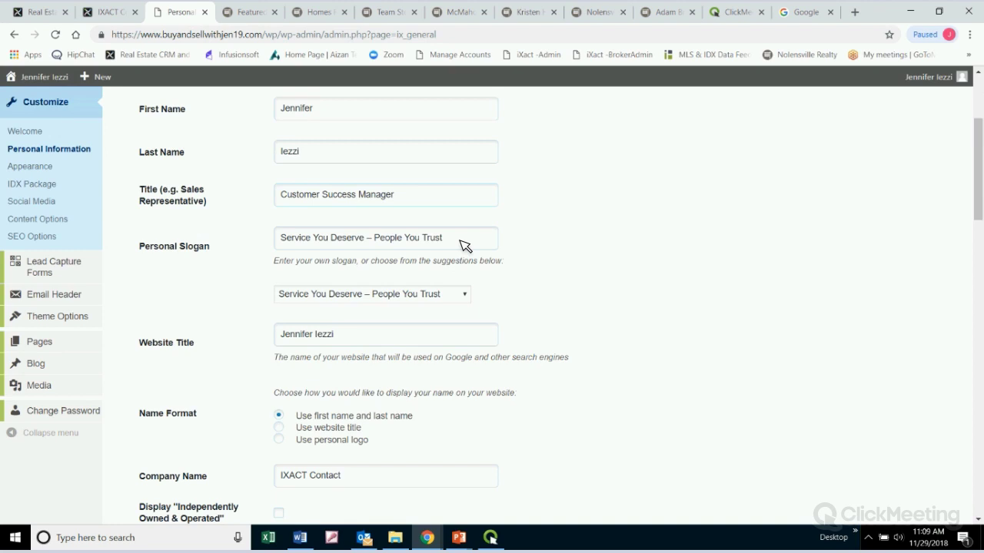
Browse the Personal Slogan suggestions, keeping 'Service You Deserve – People You Trust'
left_click_drag(465, 244, 256, 240)
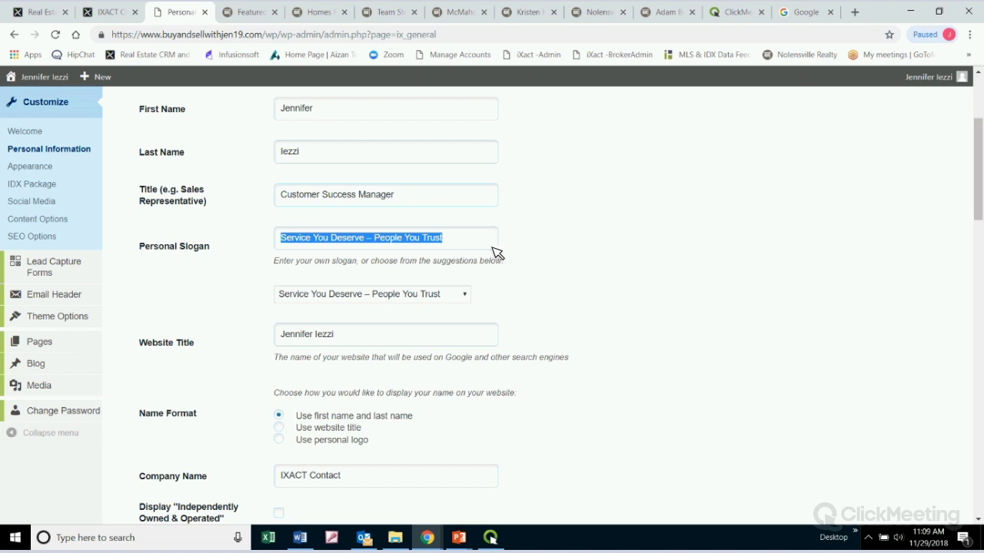
left_click(467, 298)
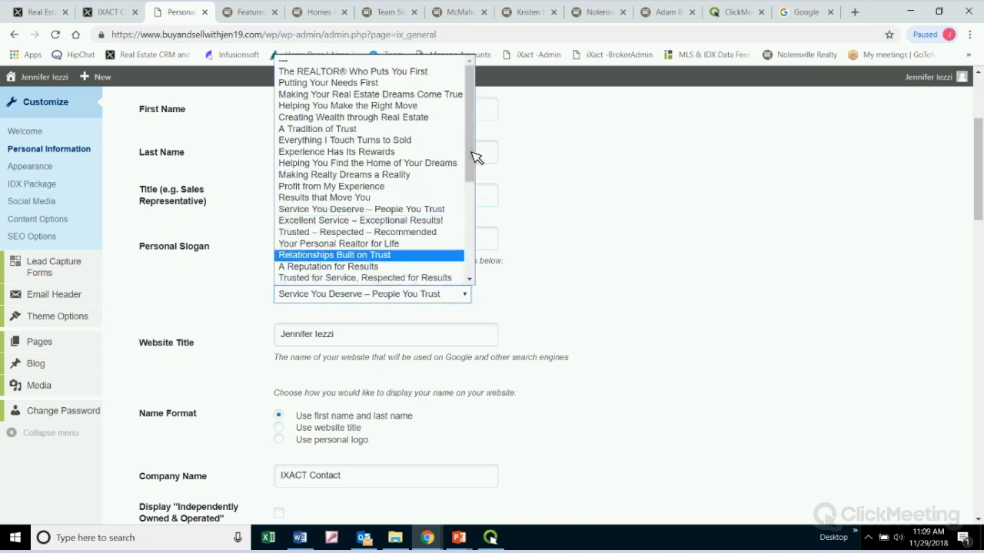
left_click_drag(472, 151, 474, 244)
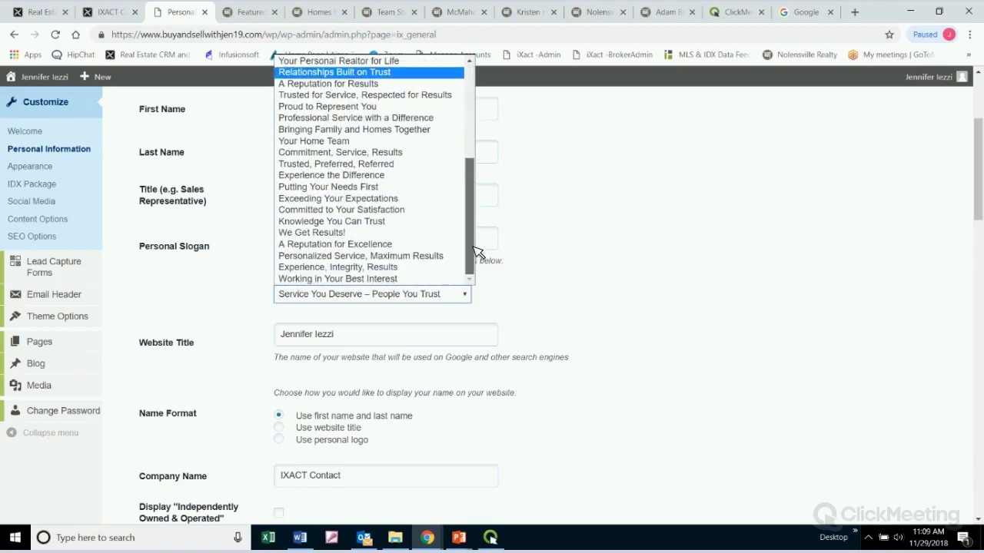
scroll(395, 80, "up", 5)
scroll(395, 80, "up", 1)
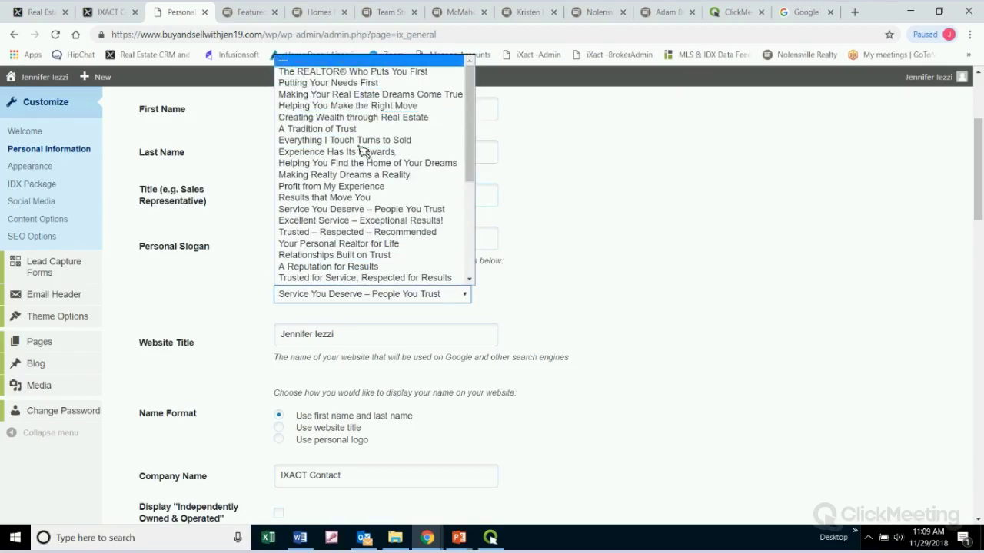
left_click(619, 225)
scroll(269, 272, "down", 2)
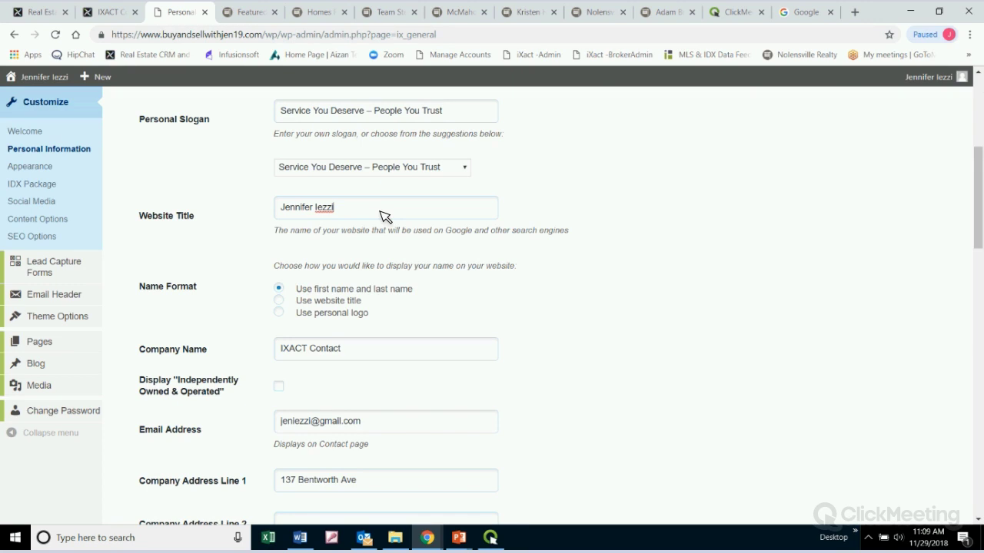
left_click(385, 216)
scroll(640, 304, "down", 3)
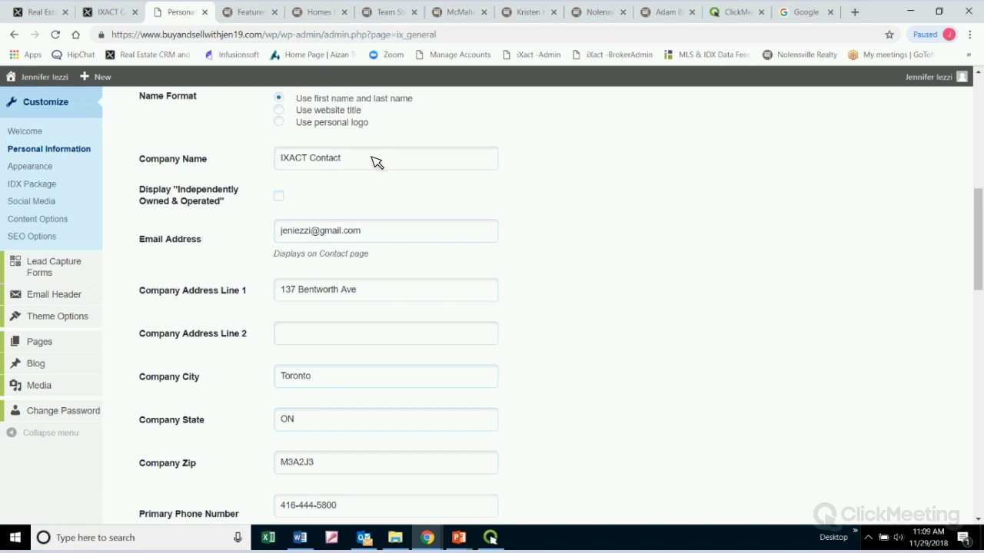
scroll(335, 316, "down", 1)
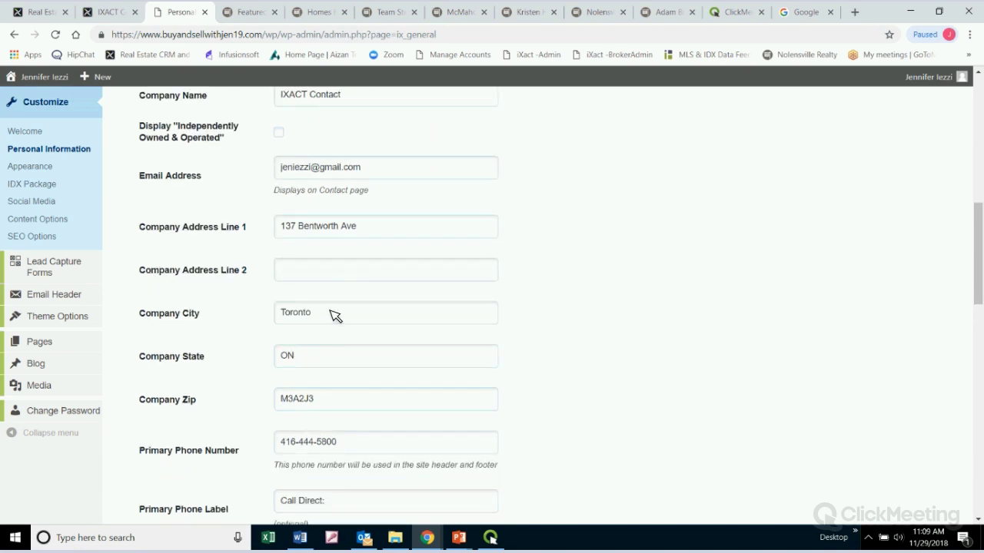
scroll(391, 312, "down", 4)
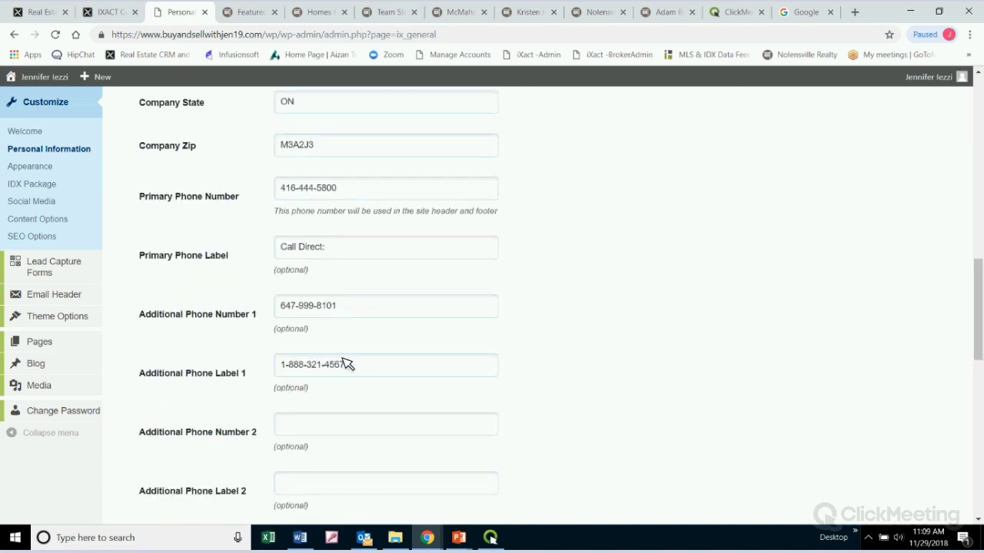
triple_click(369, 307)
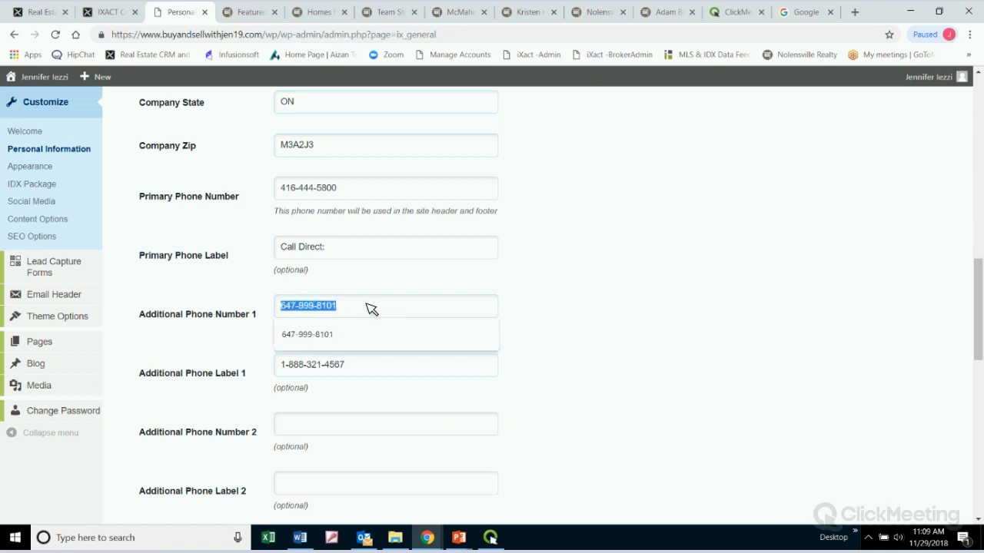
left_click(372, 309)
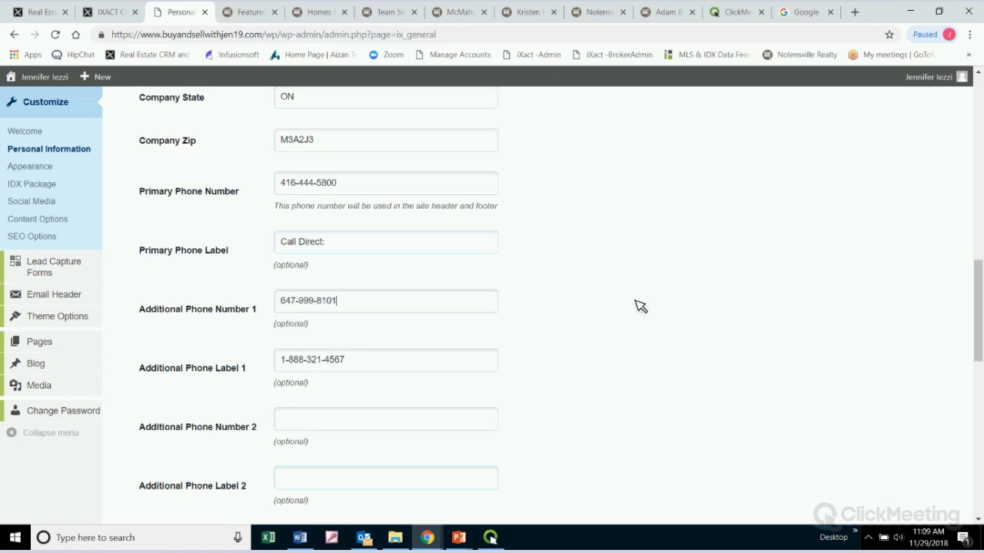
scroll(640, 306, "down", 6)
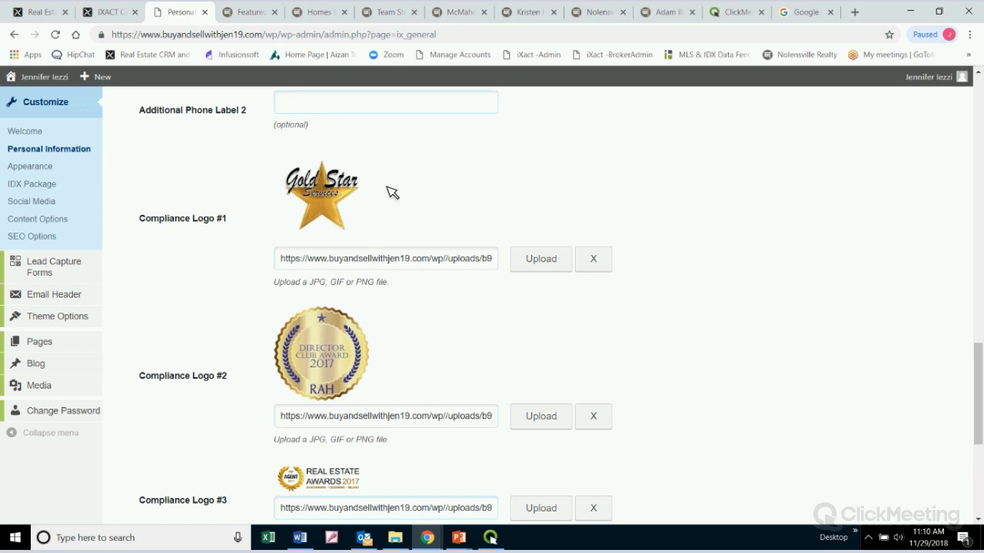
Save the Personal Information changes with SRES as Compliance Logo #4, then scroll back to the company fields
scroll(747, 285, "down", 2)
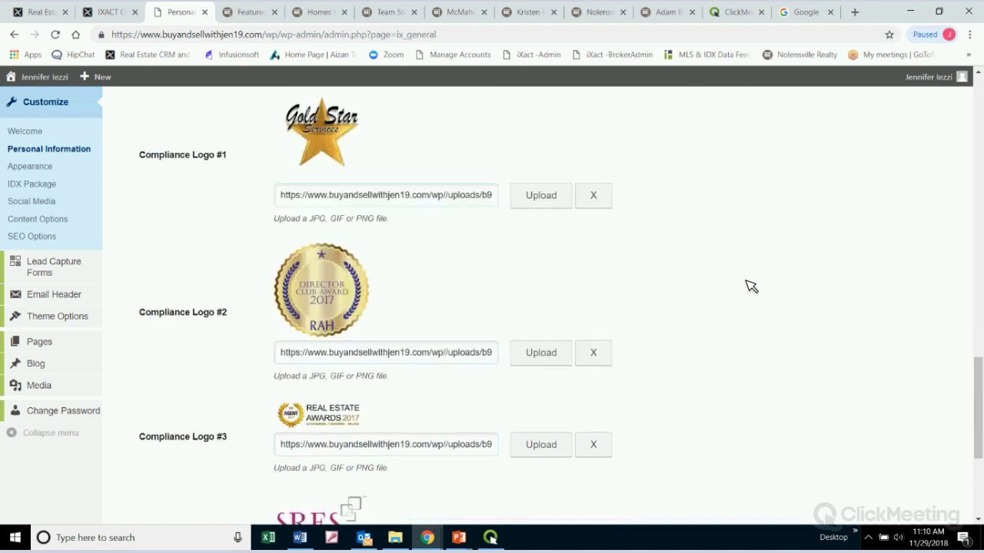
scroll(745, 286, "up", 3)
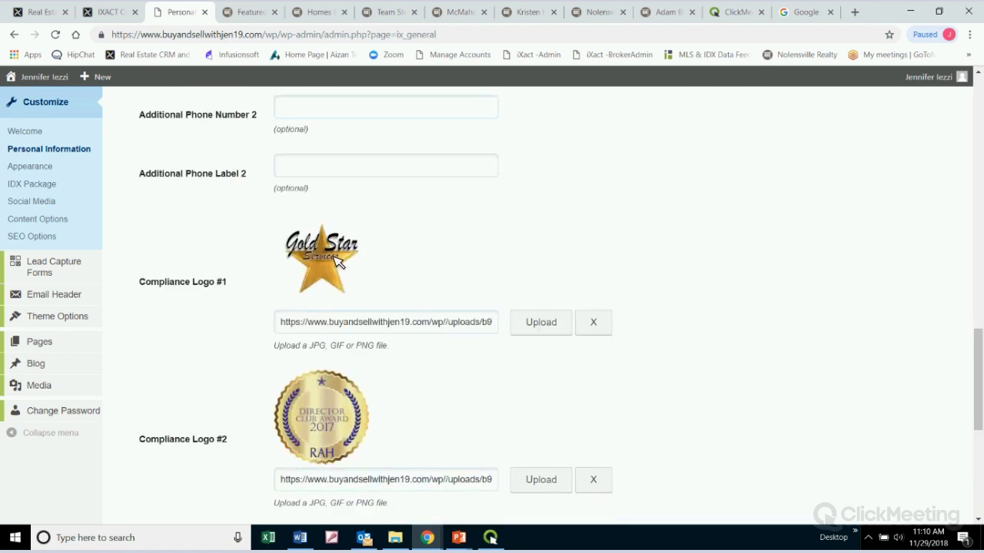
scroll(706, 291, "down", 2)
scroll(705, 292, "down", 3)
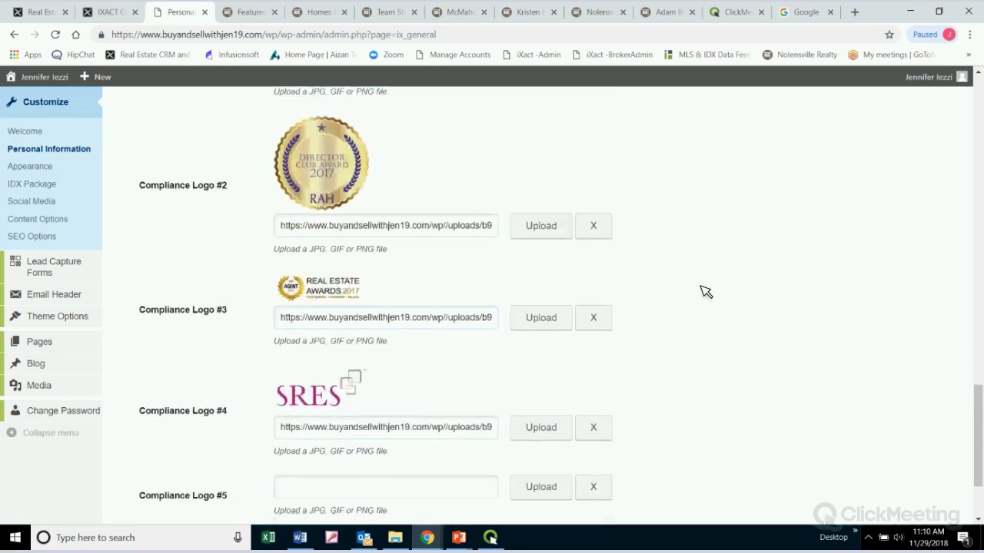
scroll(706, 291, "up", 8)
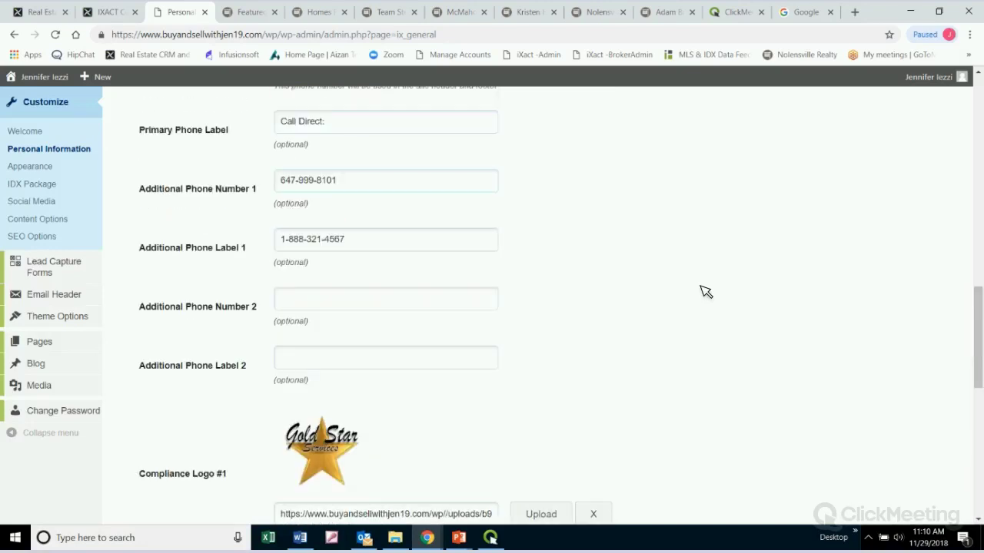
scroll(703, 307, "down", 4)
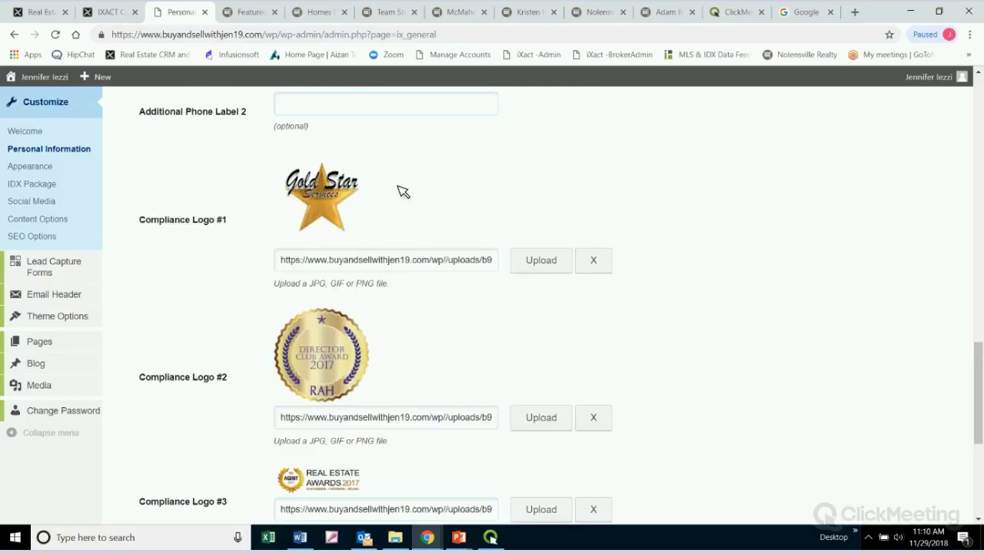
scroll(687, 174, "down", 2)
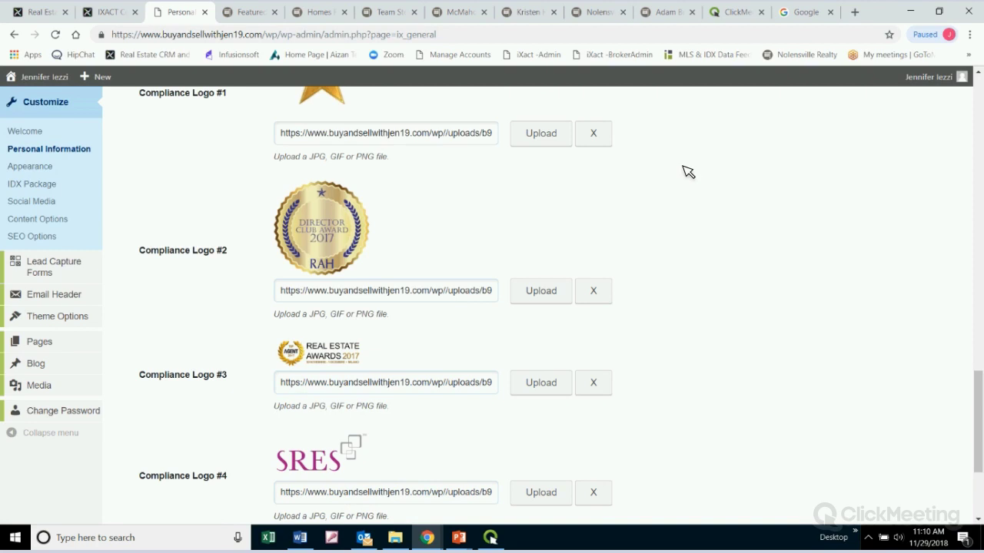
scroll(630, 315, "down", 1)
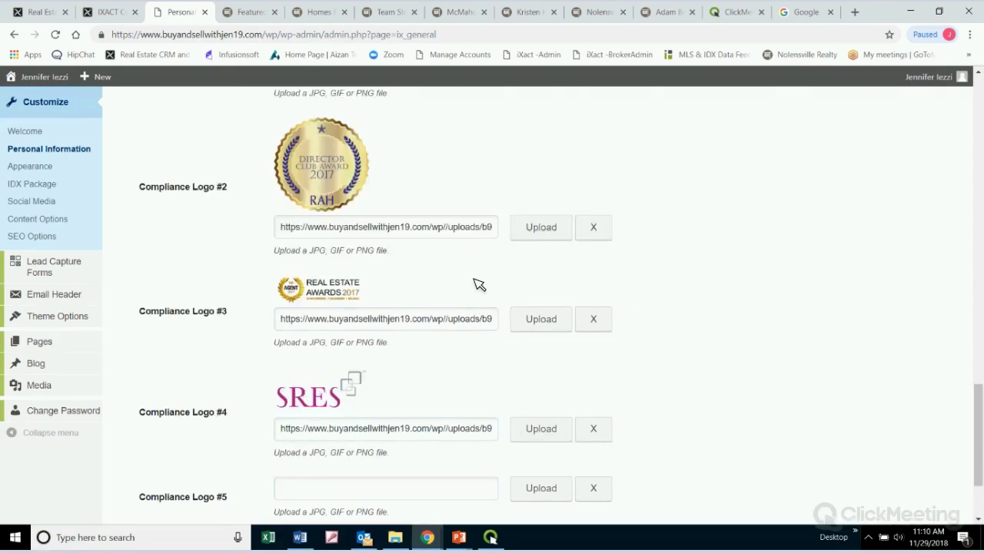
scroll(329, 164, "up", 3)
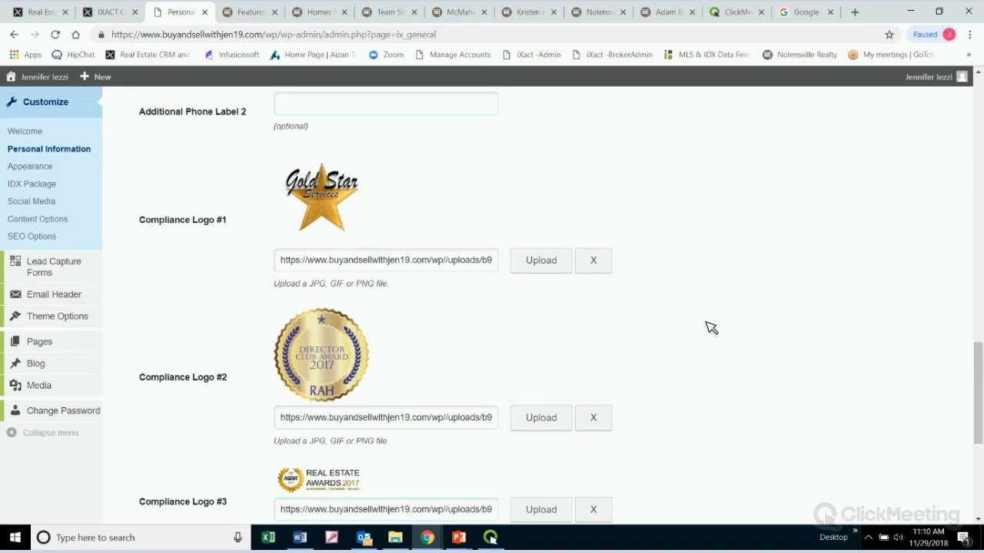
scroll(712, 338, "down", 4)
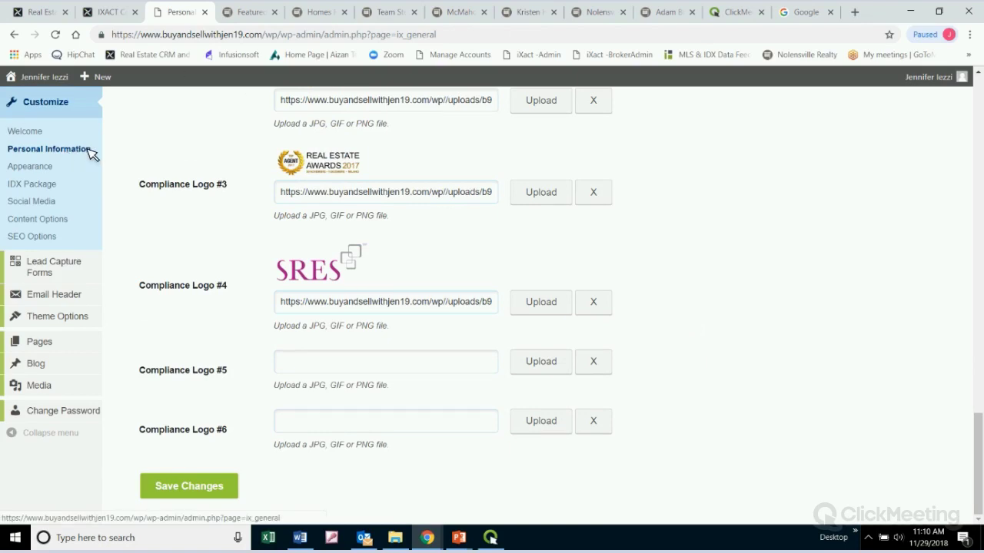
left_click(197, 486)
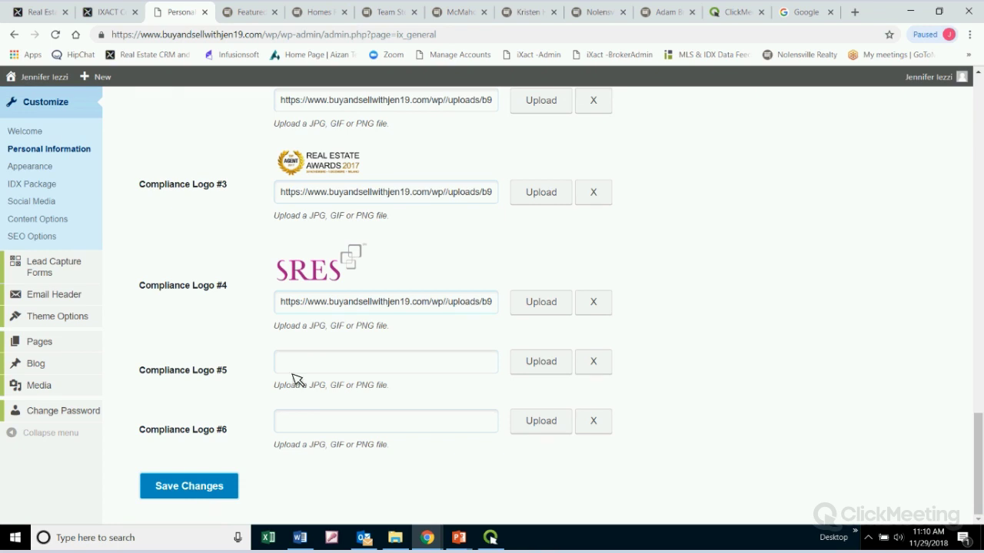
scroll(868, 402, "up", 8)
scroll(861, 401, "up", 3)
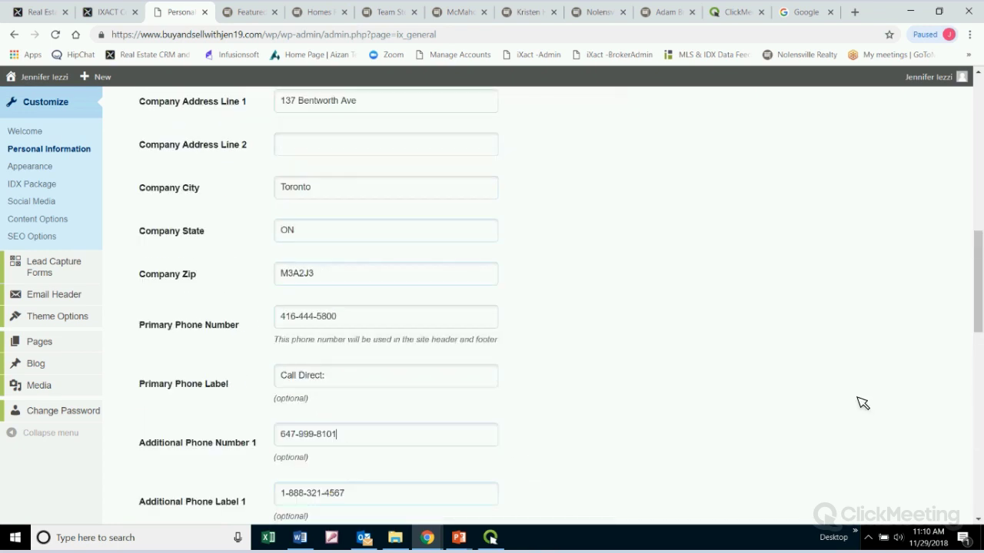
scroll(857, 398, "up", 2)
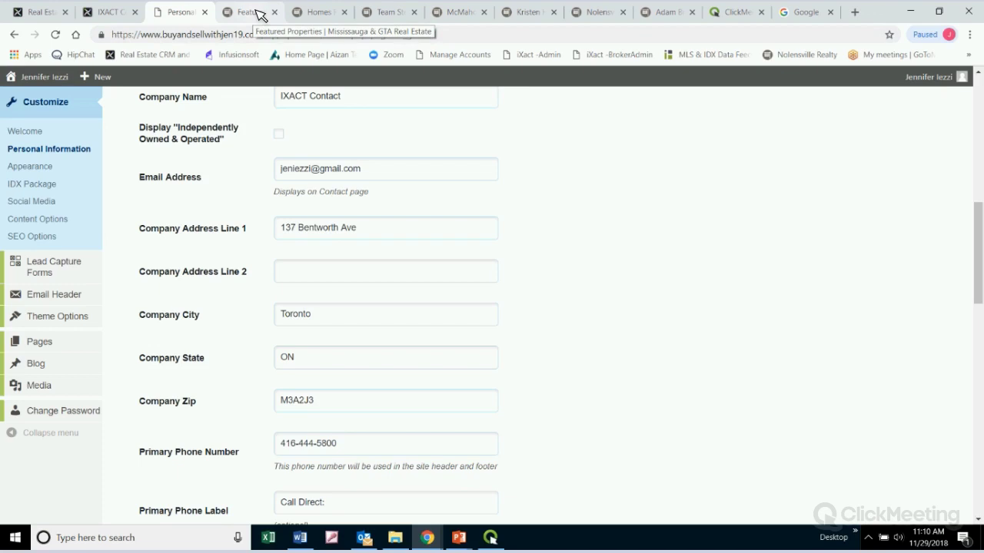
left_click(259, 15)
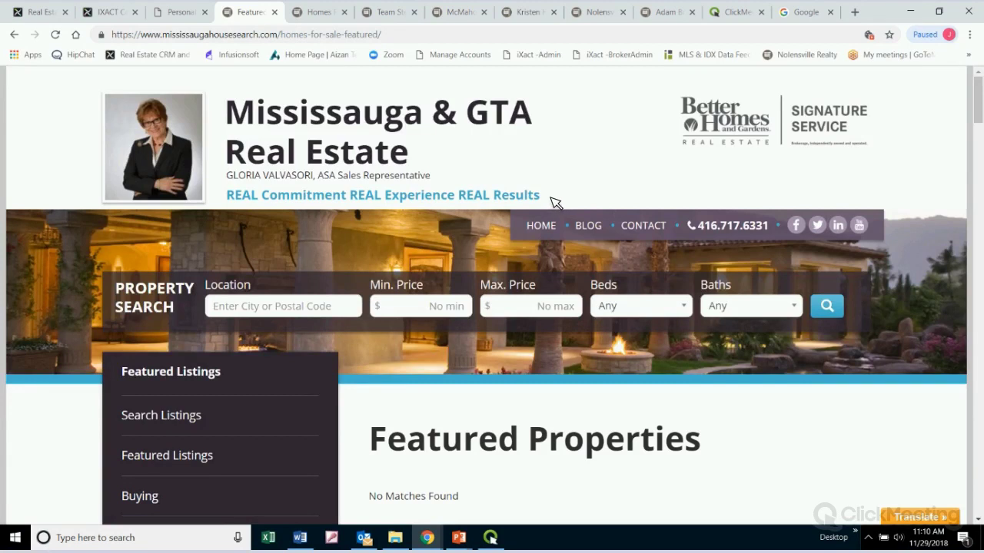
left_click_drag(550, 198, 227, 196)
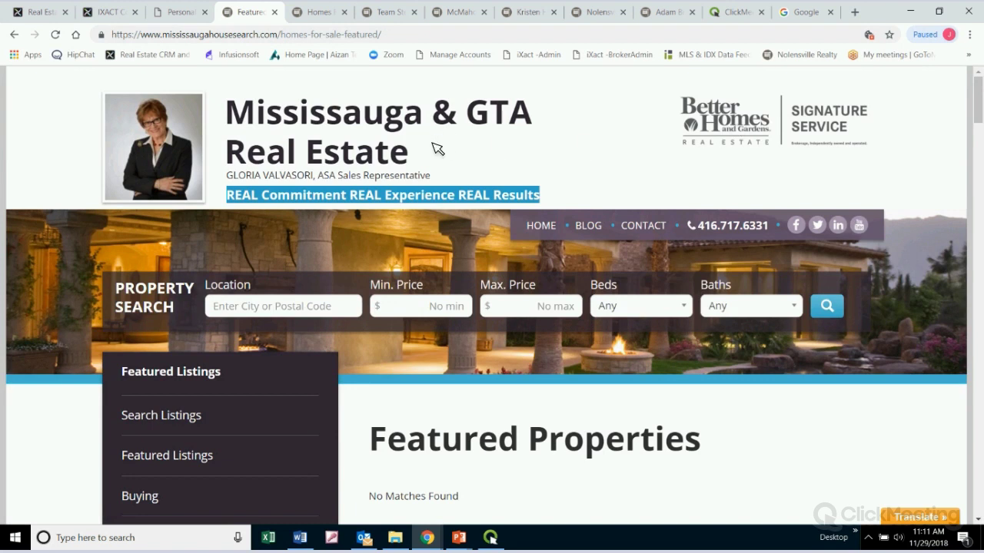
left_click_drag(415, 156, 249, 115)
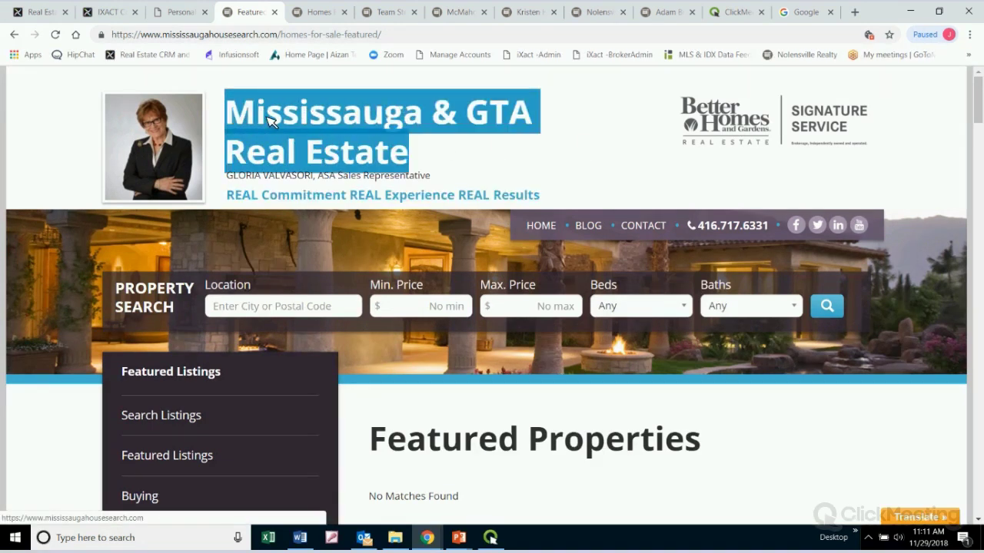
left_click(609, 150)
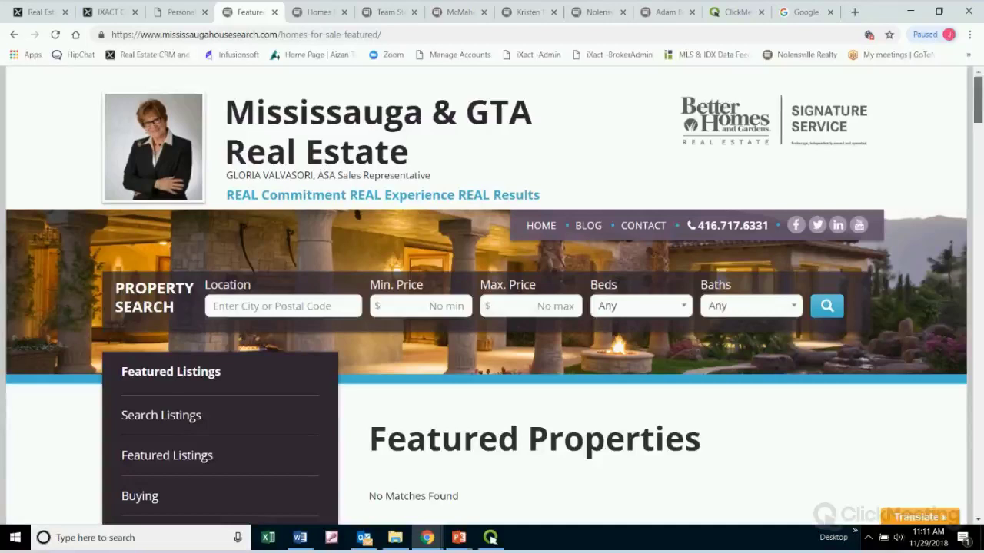
left_click_drag(977, 99, 977, 489)
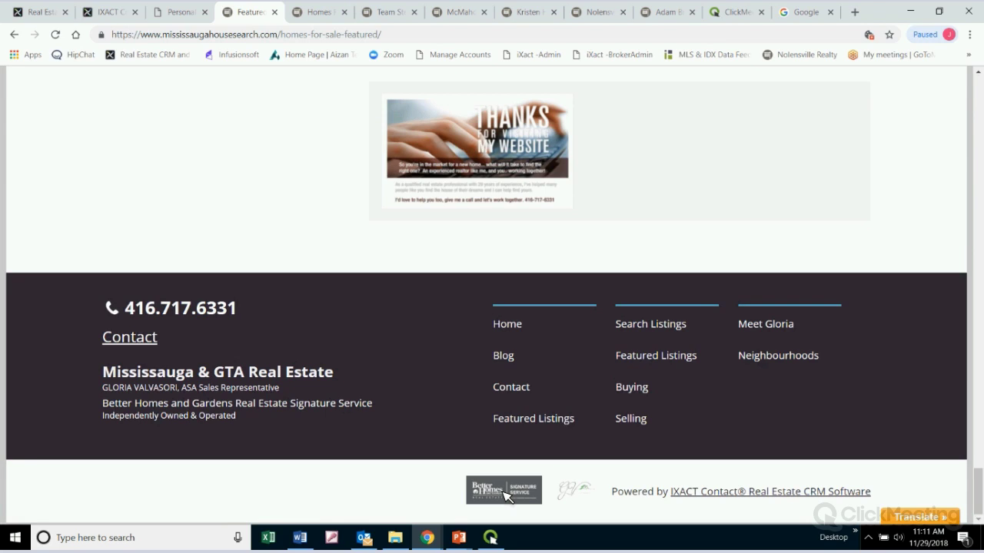
scroll(505, 496, "up", 1)
scroll(504, 495, "down", 1)
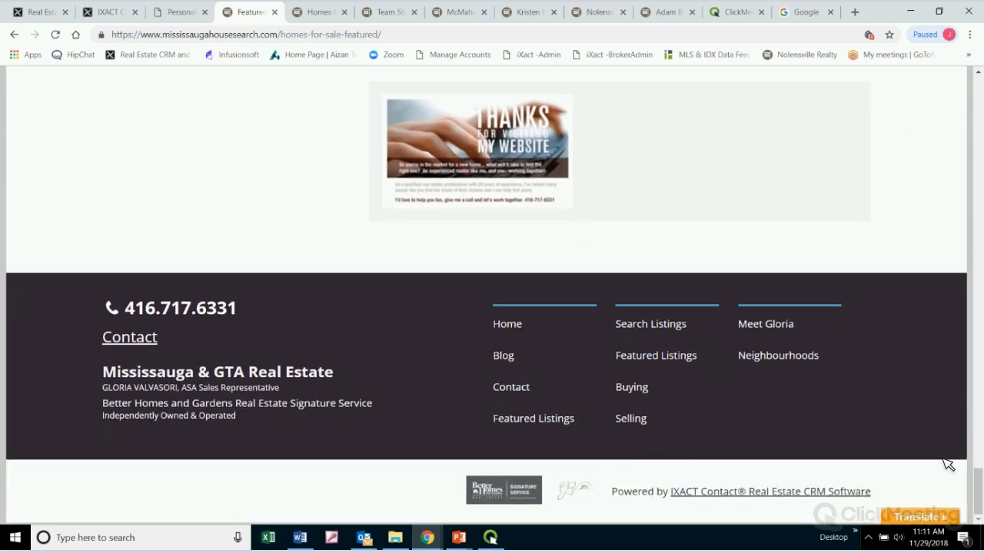
left_click(974, 231)
scroll(972, 206, "up", 20)
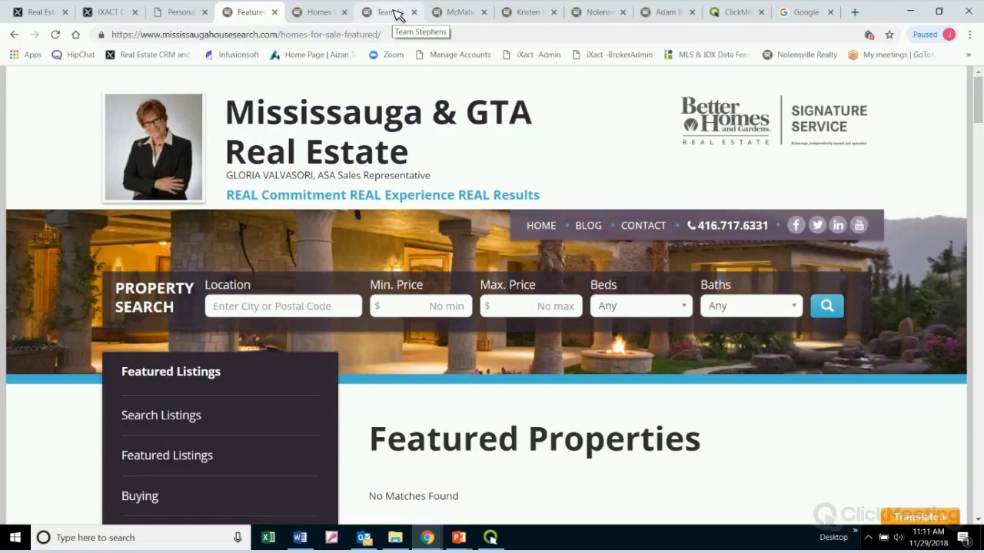
left_click(392, 12)
scroll(449, 158, "up", 2)
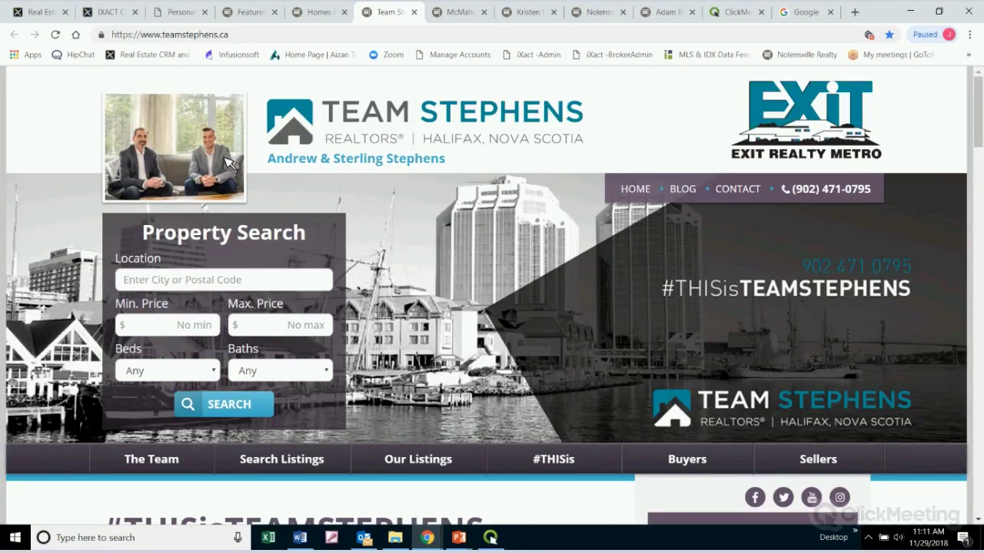
triple_click(285, 162)
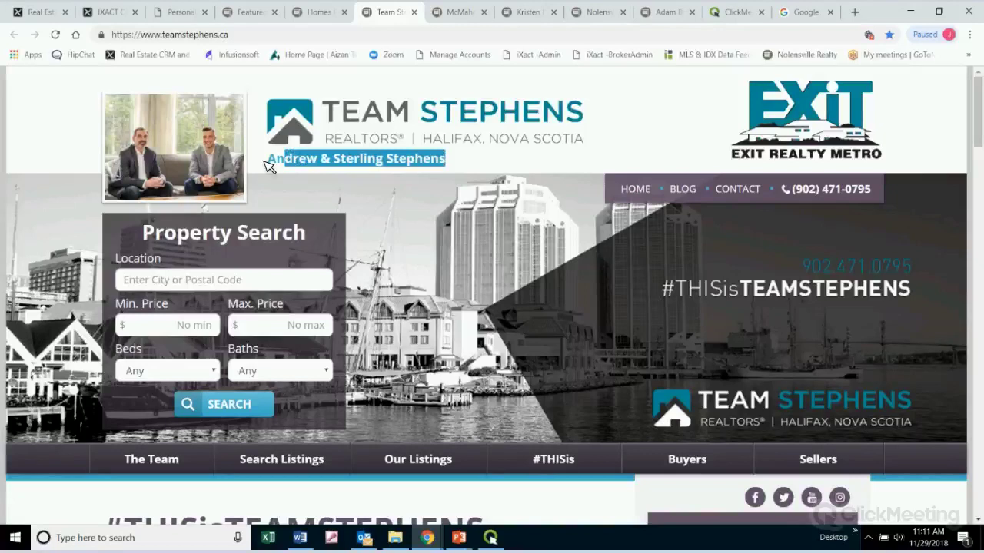
left_click(648, 135)
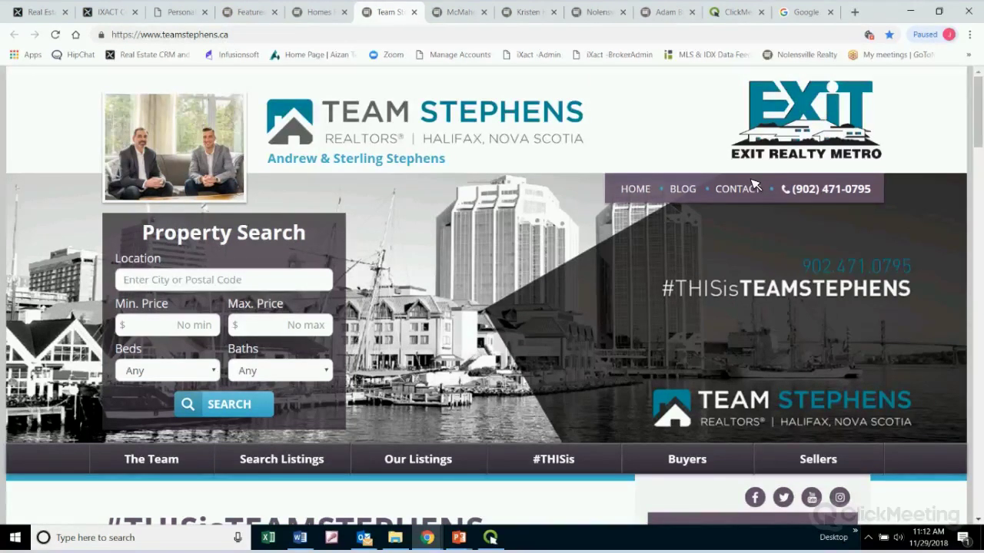
left_click(182, 11)
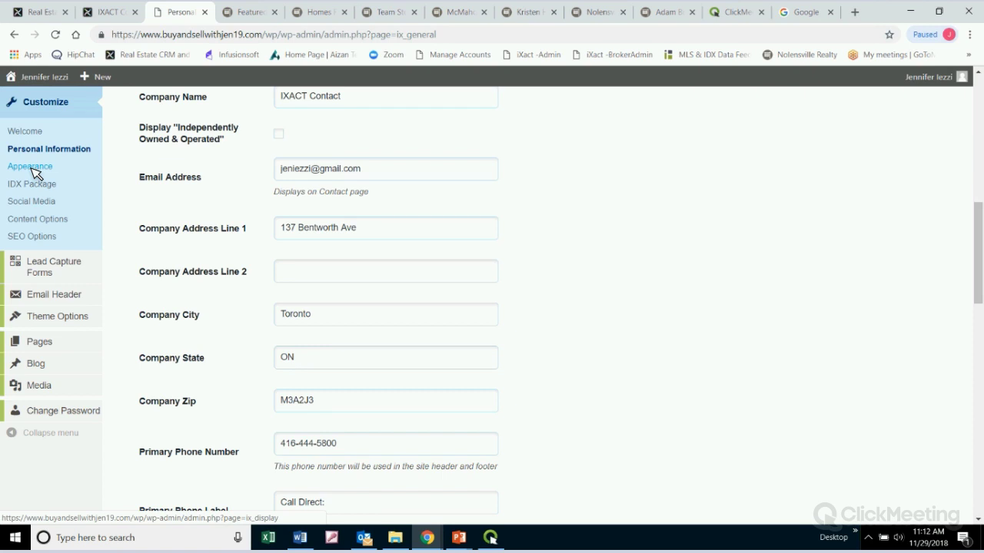
Open Appearance and scroll from the Harrison colour palette to the 'Your Friendly Neighborhood Realtor' banner quote
left_click(31, 169)
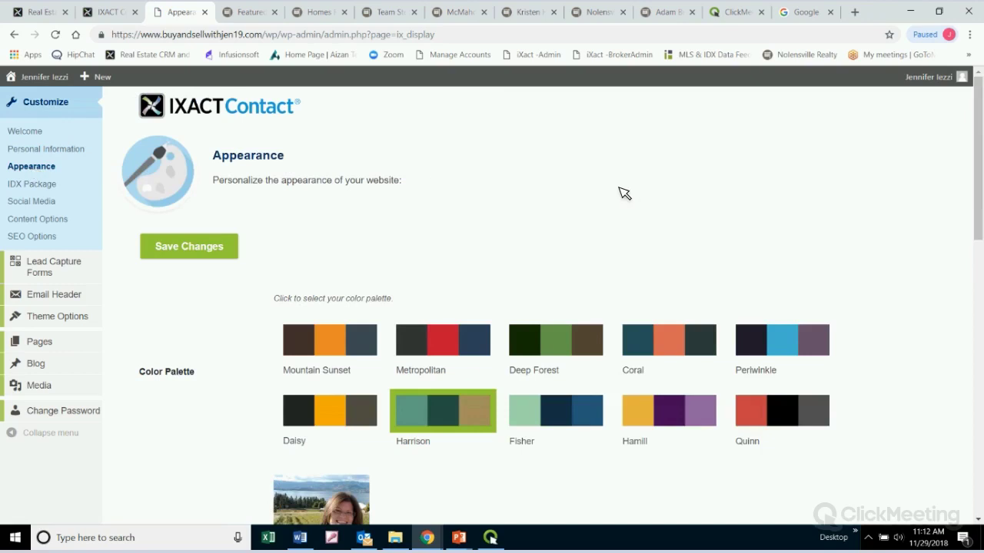
scroll(835, 242, "down", 1)
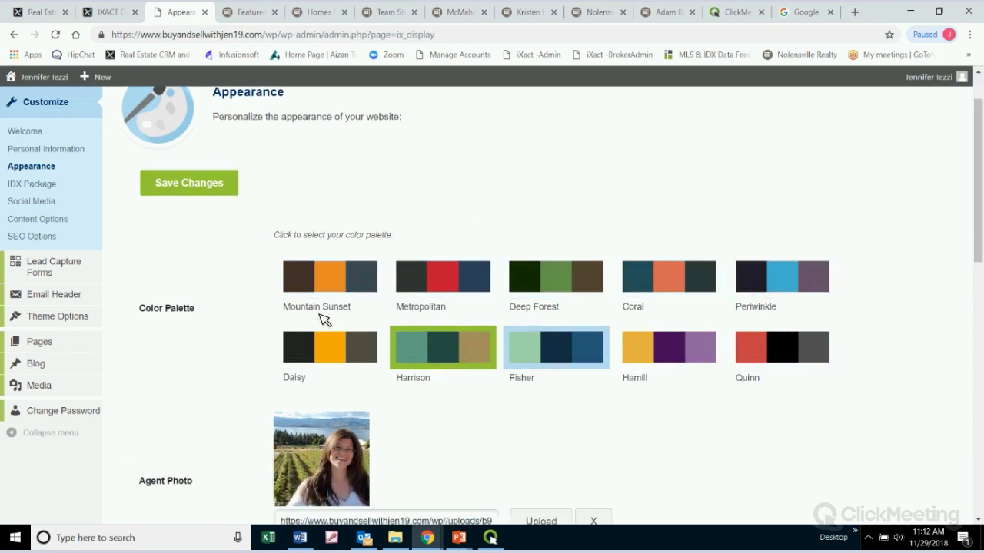
scroll(359, 302, "down", 2)
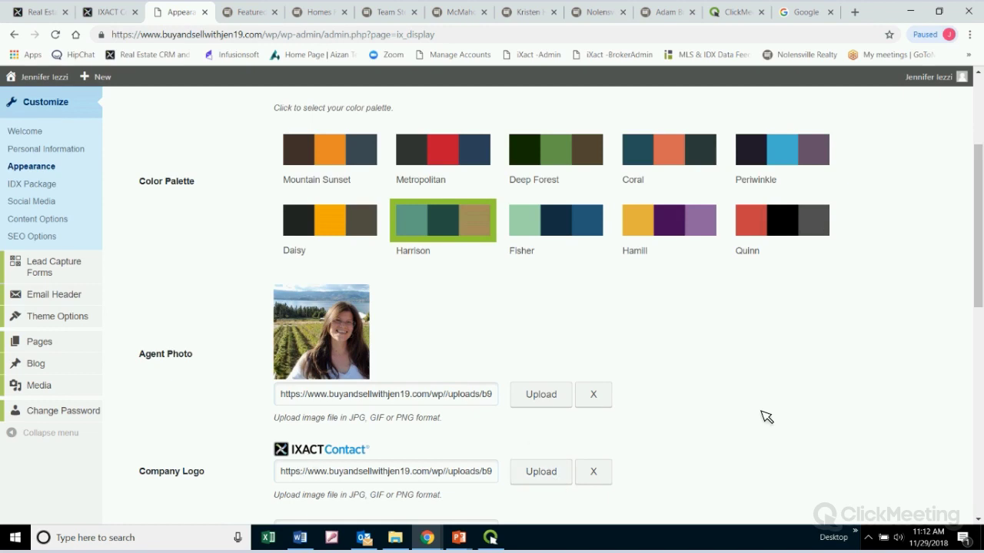
scroll(766, 417, "down", 3)
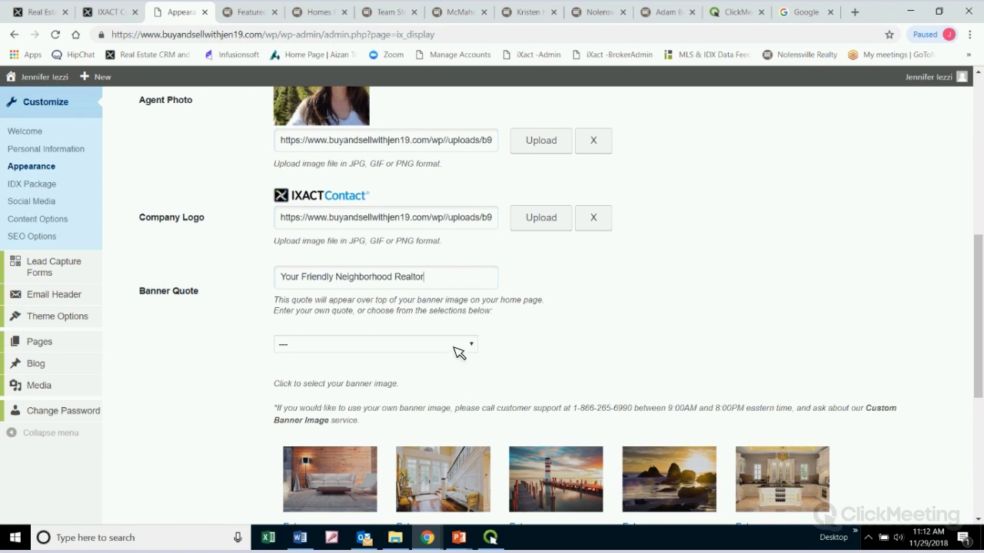
left_click(481, 276)
left_click(467, 346)
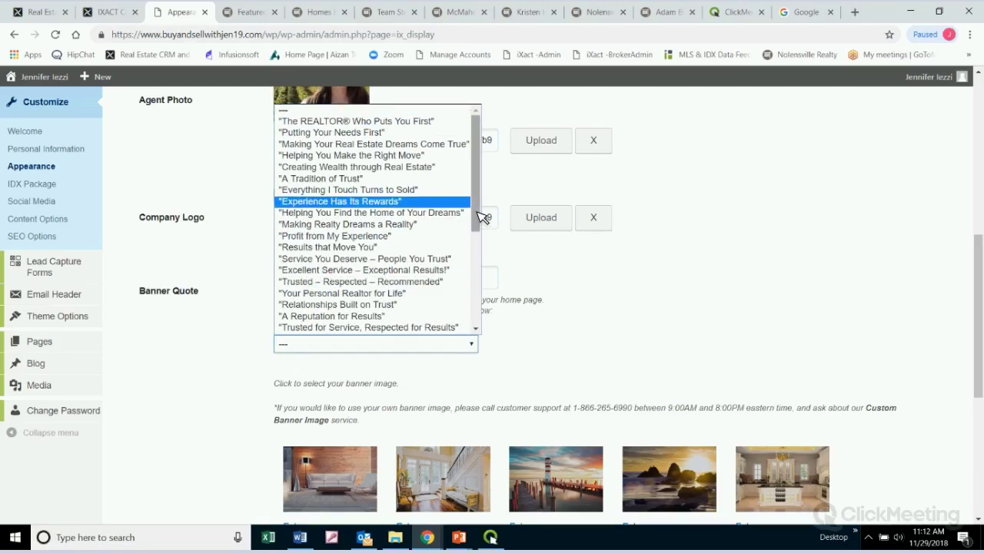
scroll(481, 253, "down", 3)
scroll(479, 216, "up", 3)
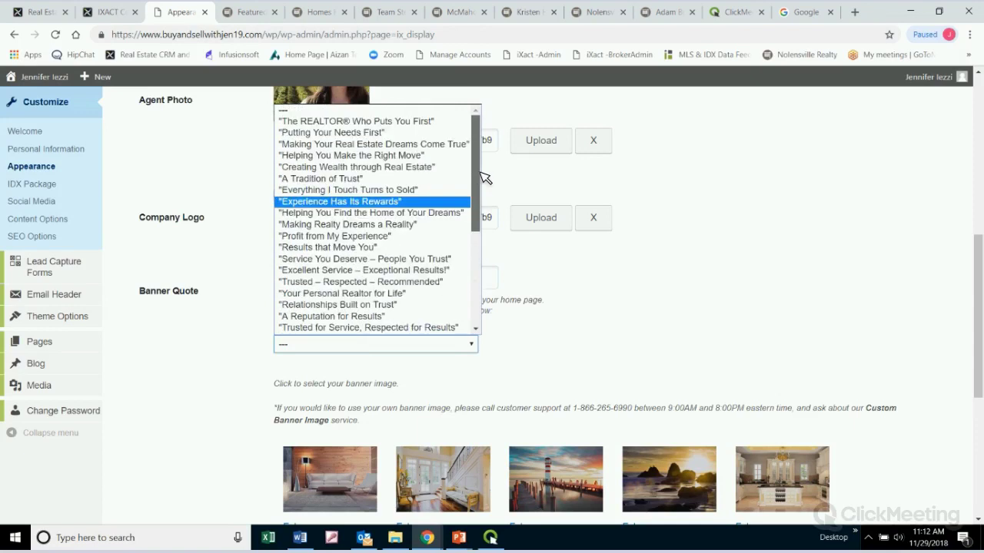
scroll(487, 325, "down", 5)
left_click(779, 281)
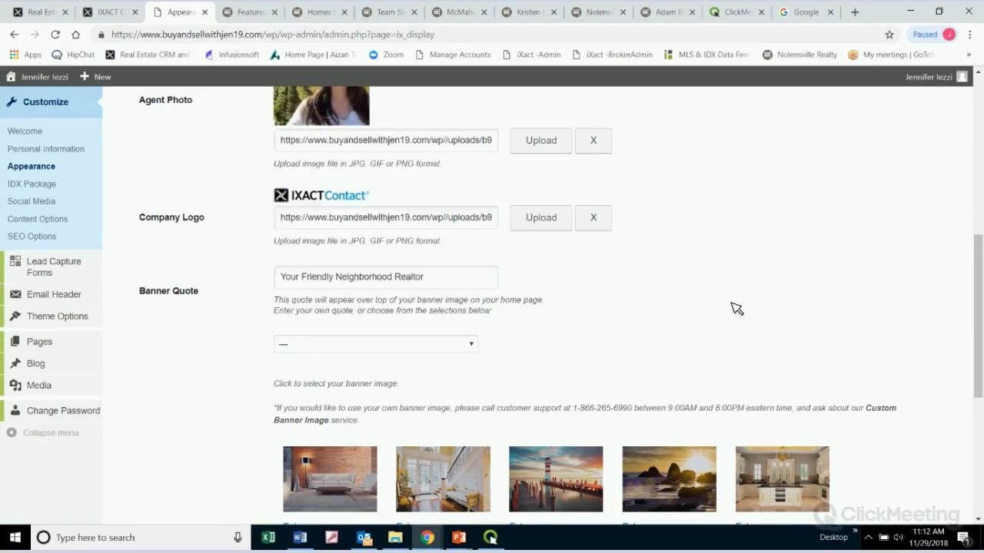
scroll(771, 309, "down", 3)
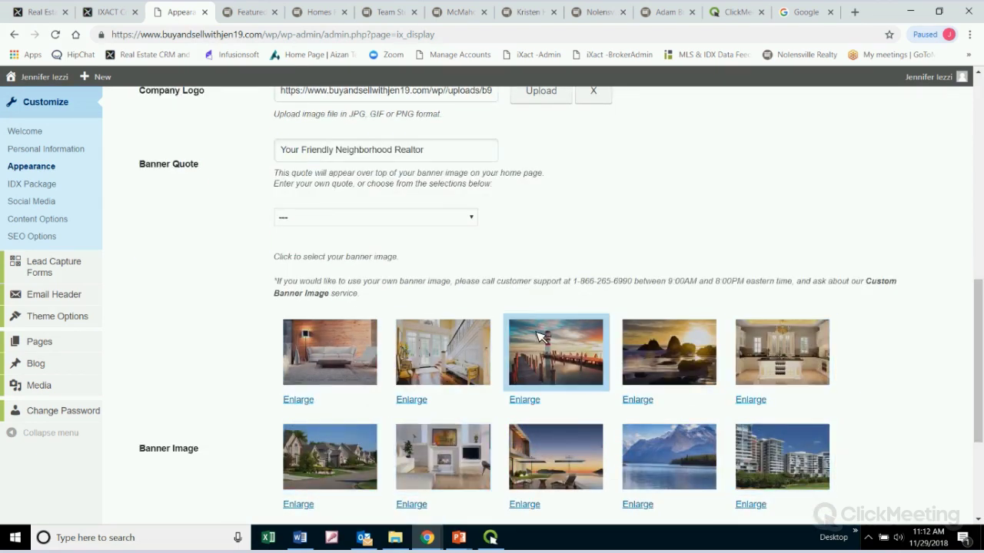
scroll(295, 392, "down", 3)
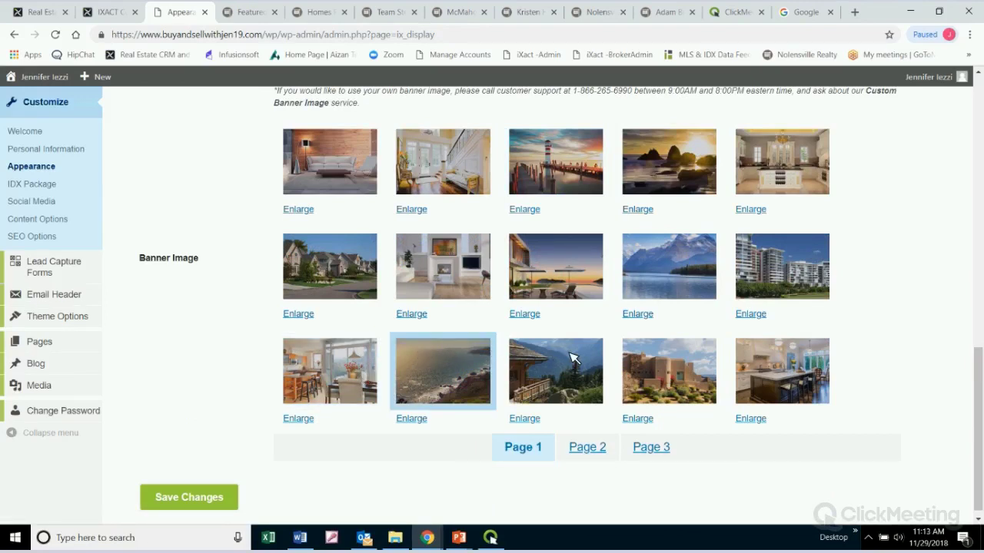
scroll(883, 374, "up", 4)
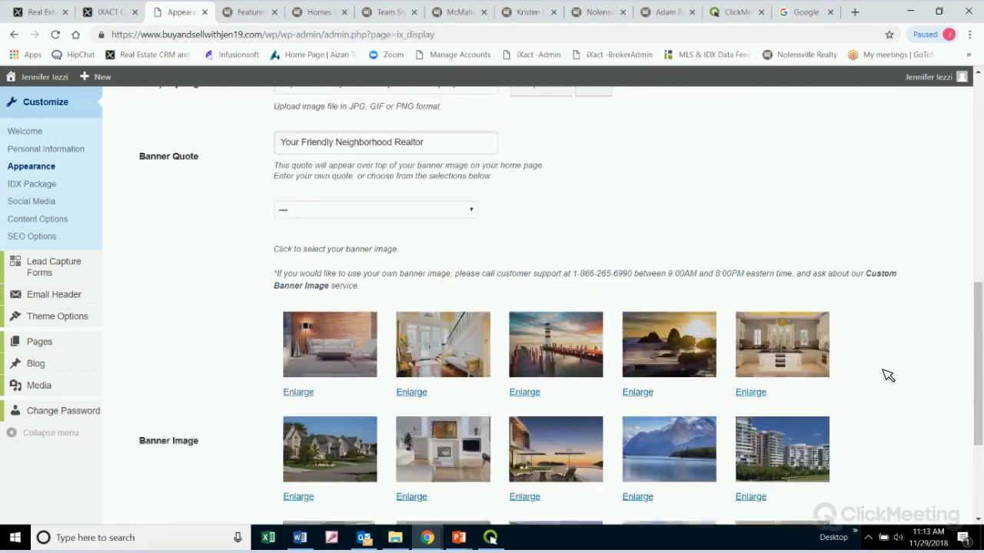
scroll(883, 373, "up", 3)
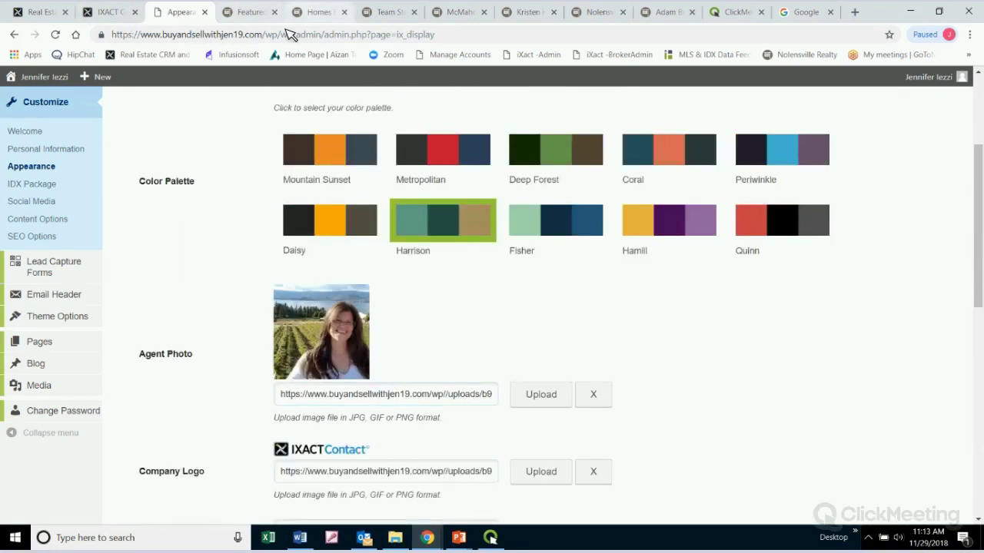
Show the Mississauga & GTA Real Estate example site's home page and highlight its banner tagline
left_click(255, 13)
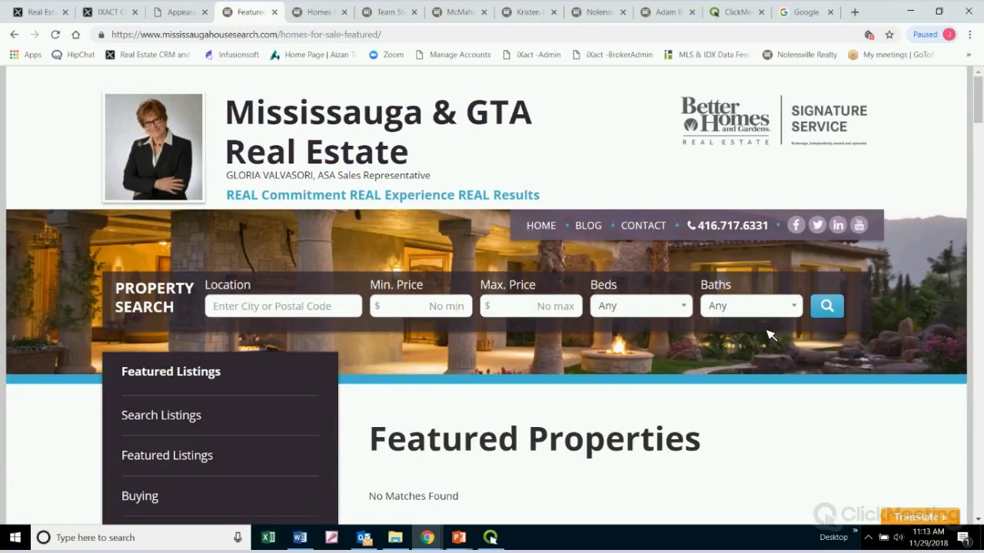
scroll(769, 322, "down", 2)
scroll(768, 320, "up", 2)
left_click(548, 230)
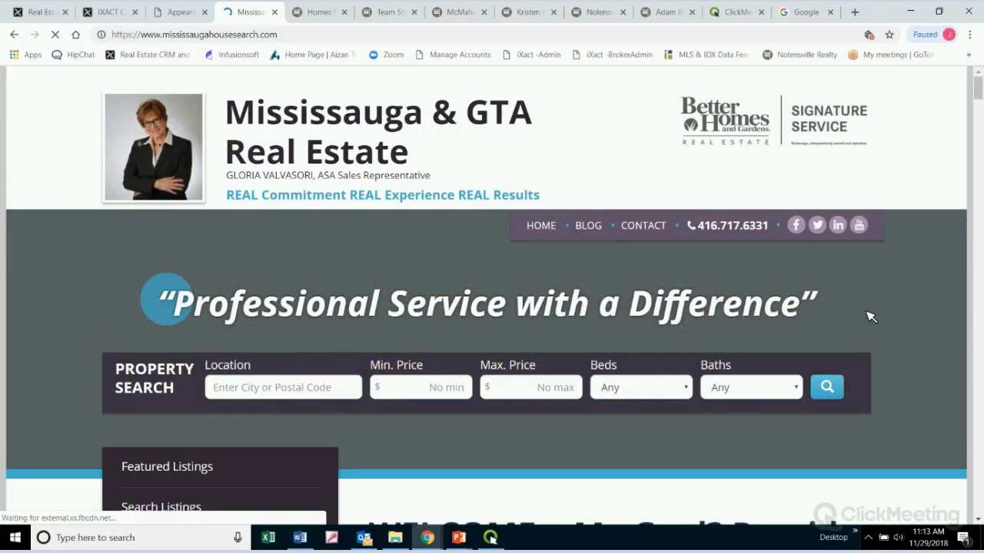
left_click_drag(816, 311, 179, 304)
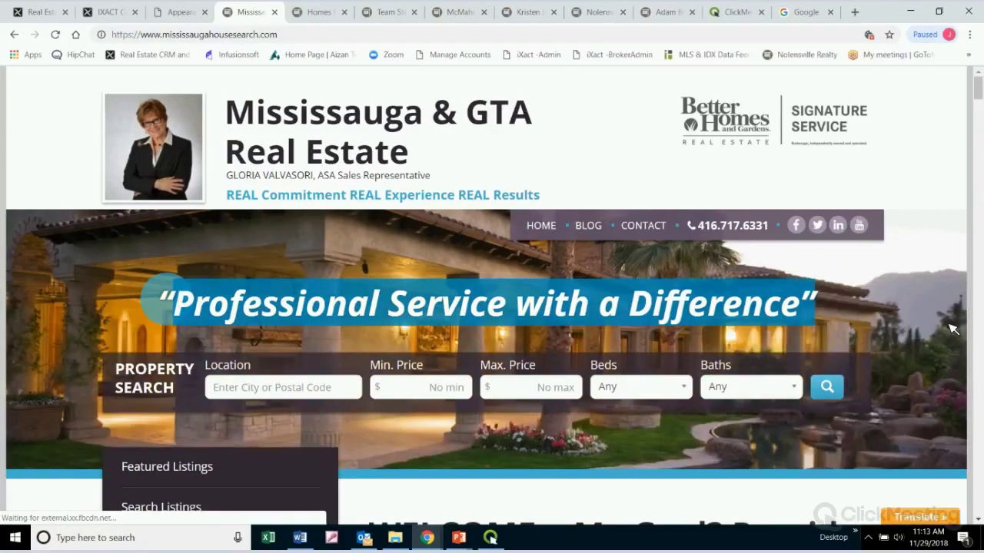
left_click(845, 317)
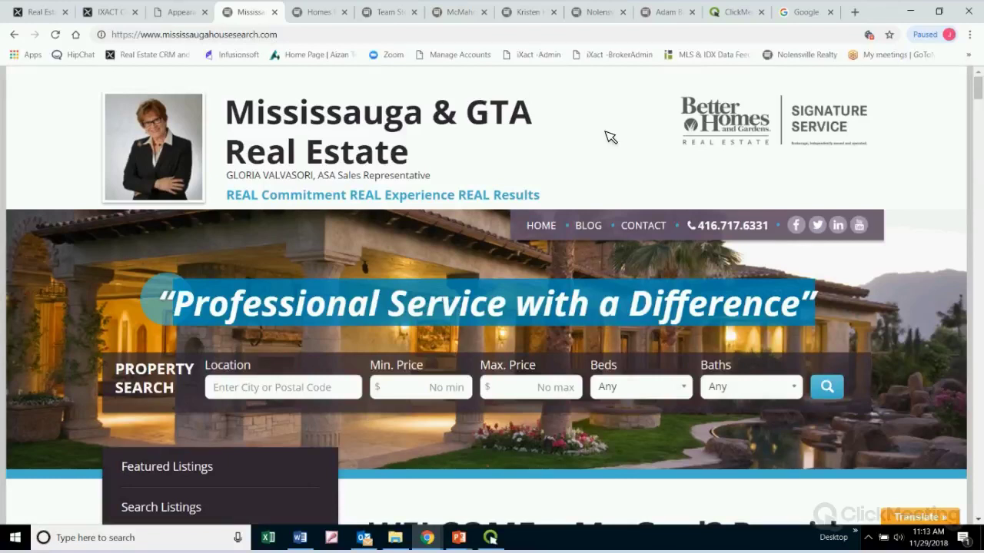
Switch to the RE/MAX Centre example site and highlight its 'Profit from Our Experience' tagline
left_click(459, 9)
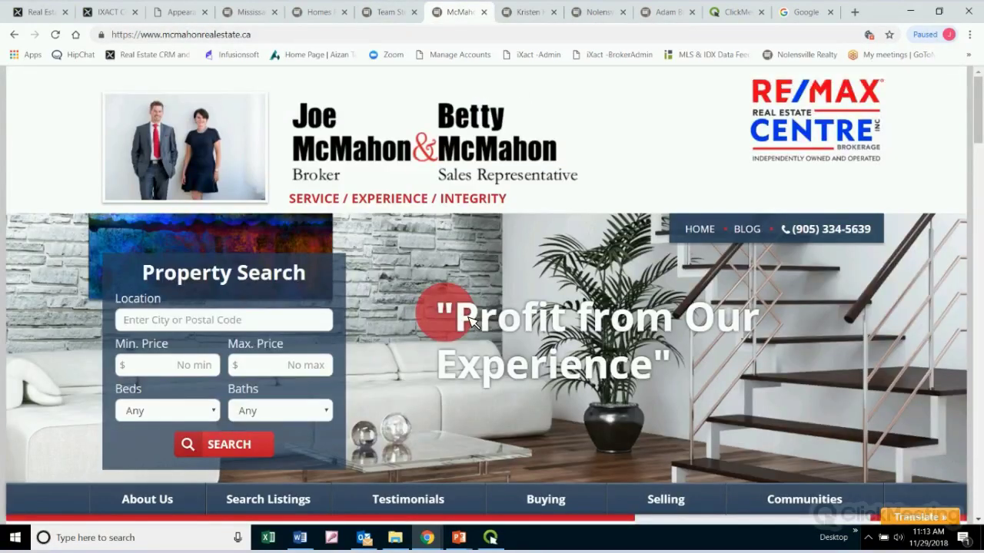
left_click_drag(470, 320, 767, 367)
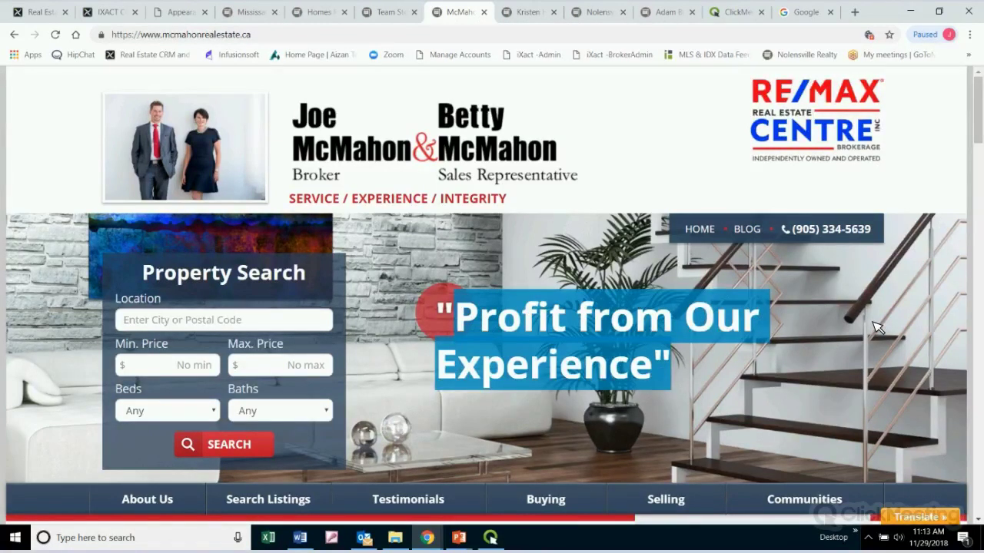
scroll(877, 327, "down", 1)
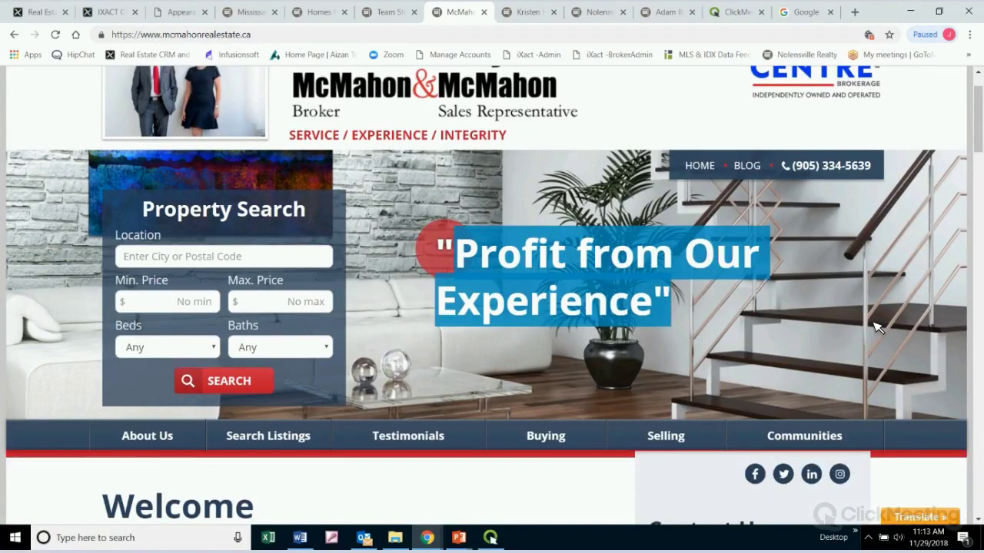
scroll(877, 327, "up", 1)
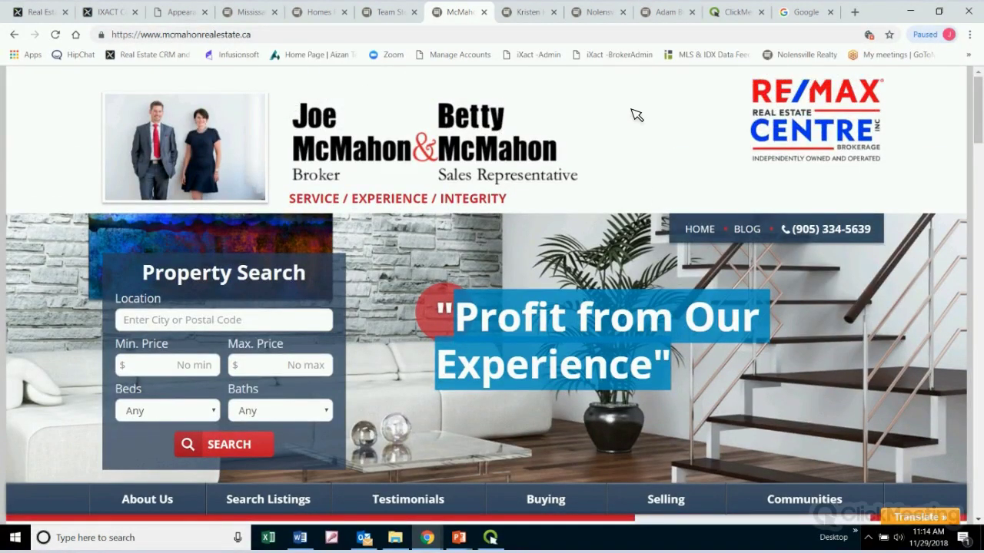
On the Appearance tab, scroll past colour palettes, photo, logo and banner quote to the banner image gallery
left_click(196, 12)
scroll(814, 372, "down", 4)
scroll(815, 372, "down", 5)
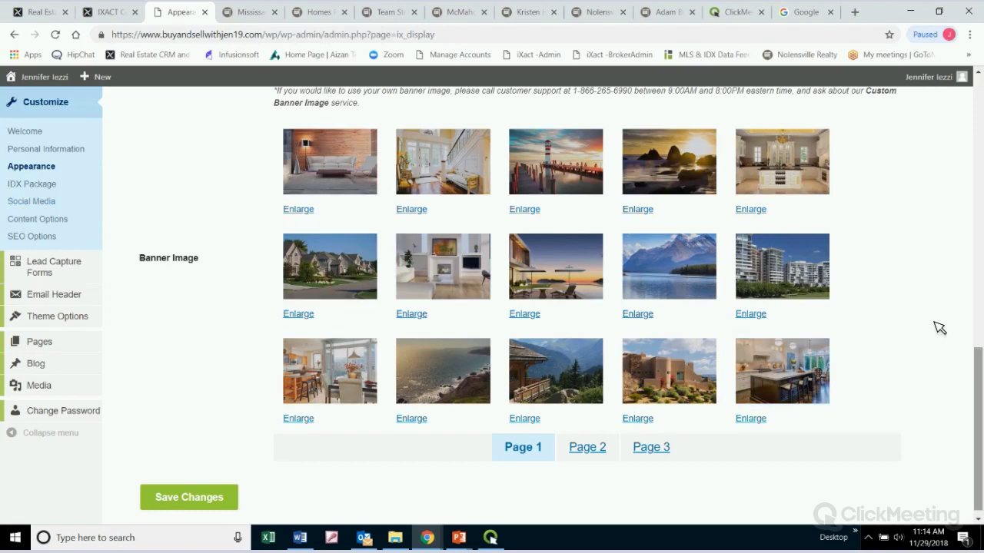
scroll(957, 345, "up", 15)
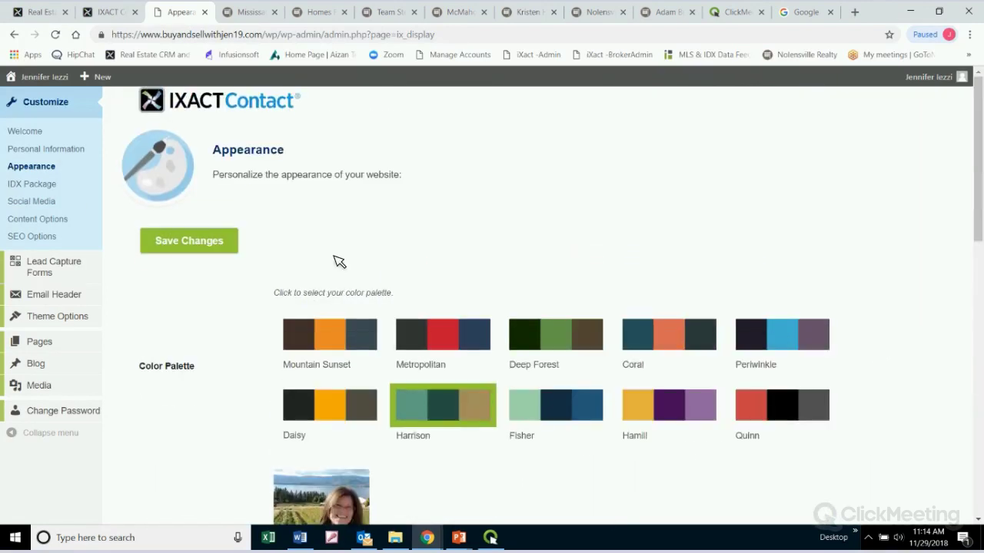
scroll(863, 333, "down", 2)
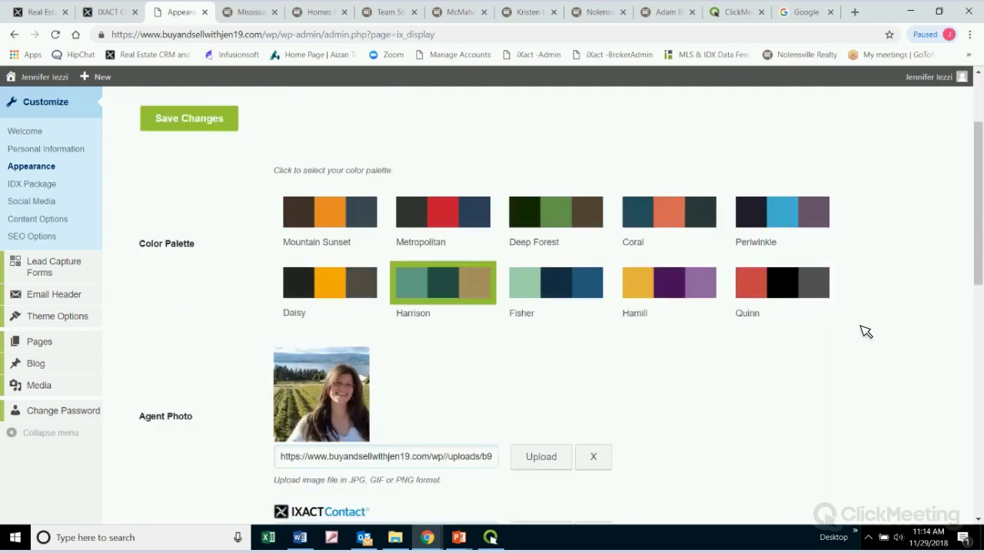
scroll(846, 334, "down", 1)
scroll(375, 293, "down", 2)
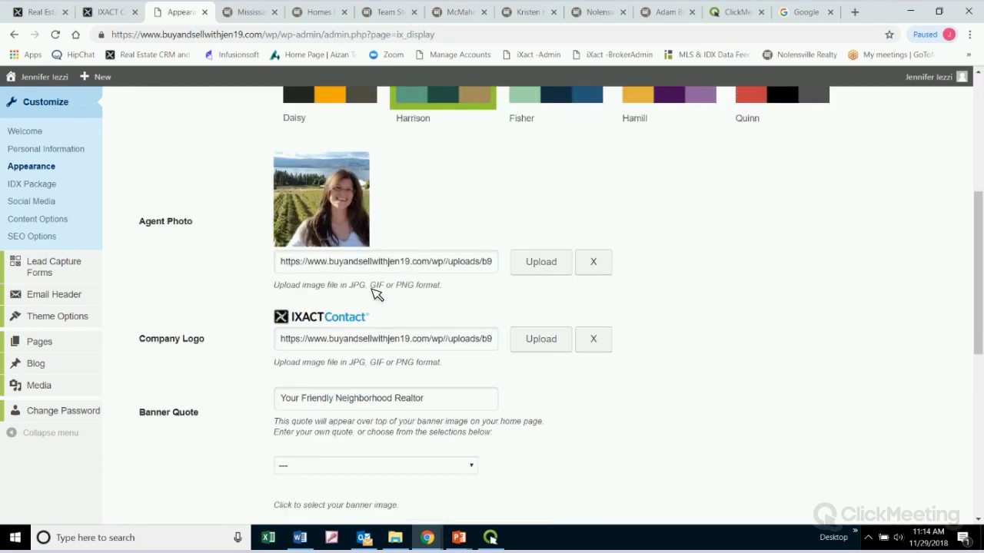
scroll(375, 293, "down", 1)
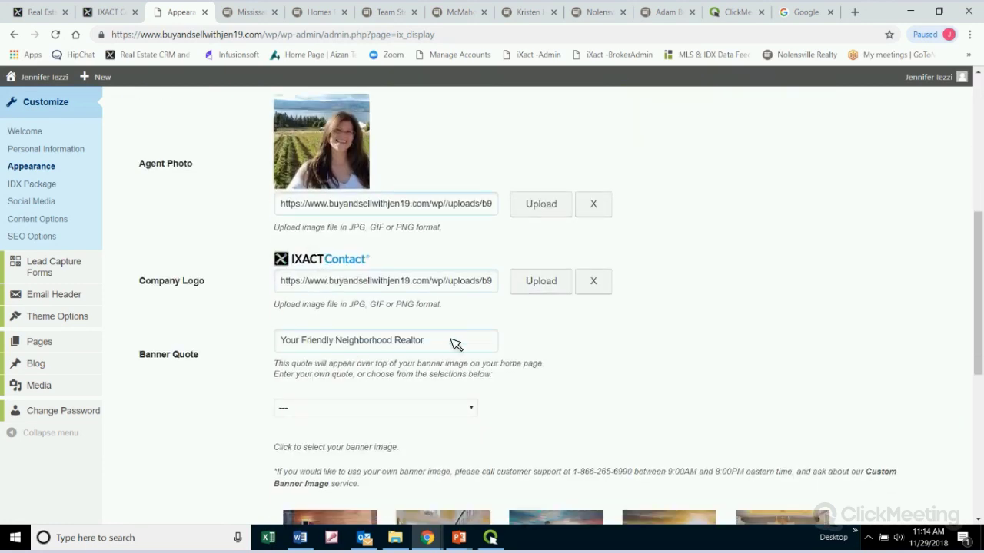
scroll(635, 420, "down", 2)
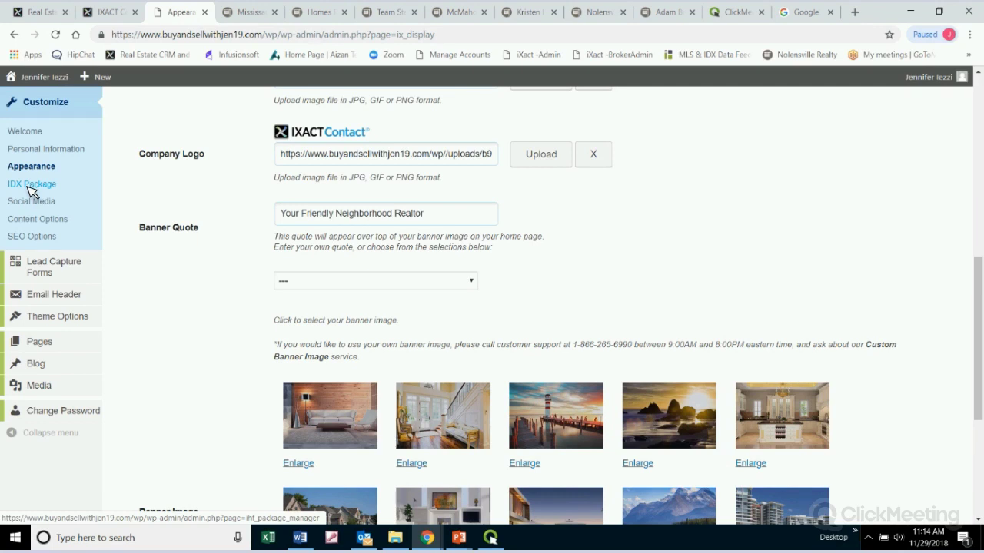
From IDX Package settings, open the IDX Options Comparison Table and scroll through its IDX Search features
left_click(33, 192)
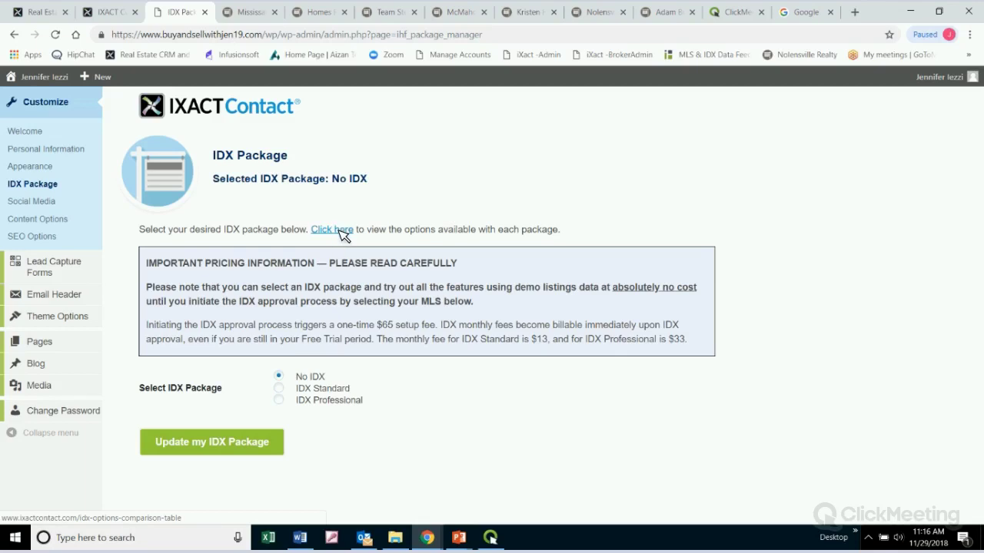
left_click(341, 231)
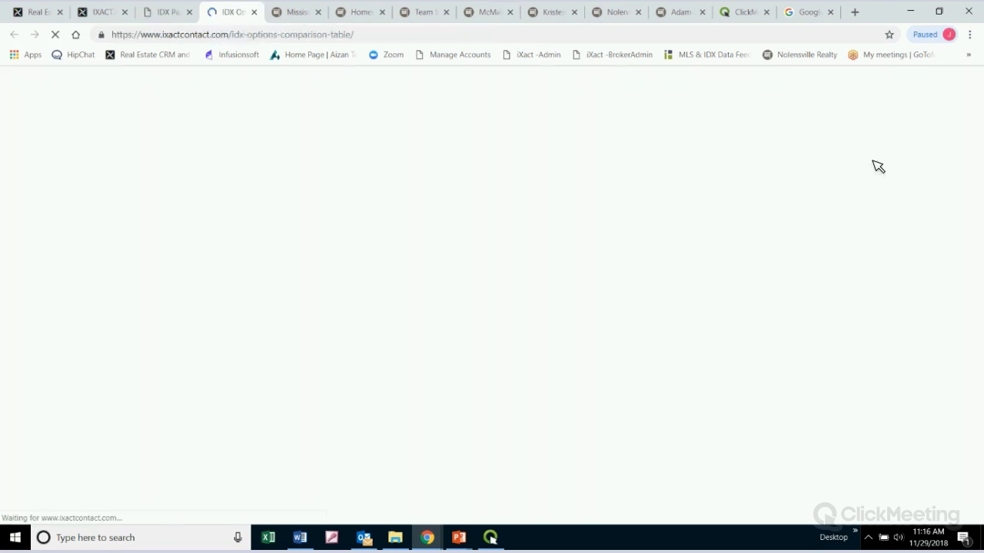
scroll(893, 233, "down", 2)
scroll(893, 233, "down", 1)
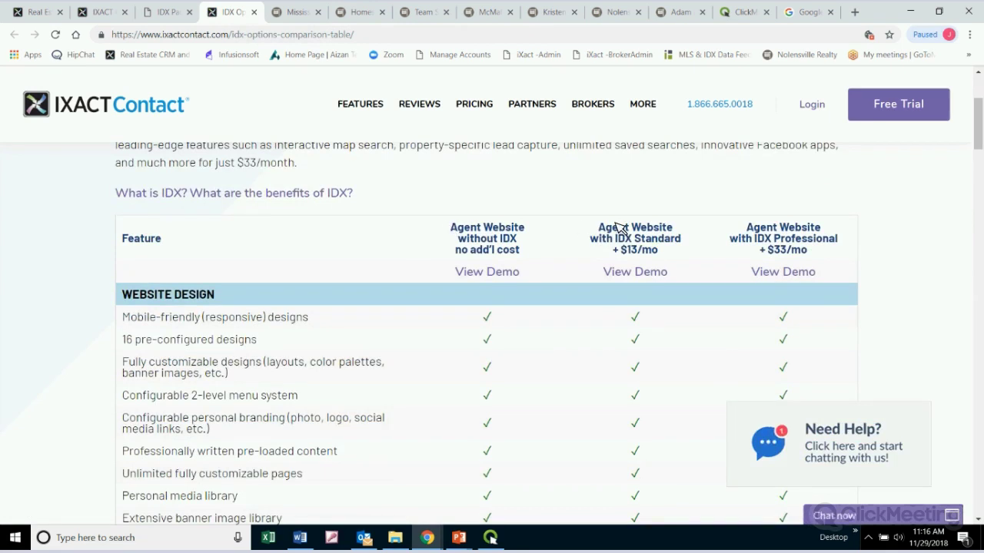
scroll(871, 244, "down", 1)
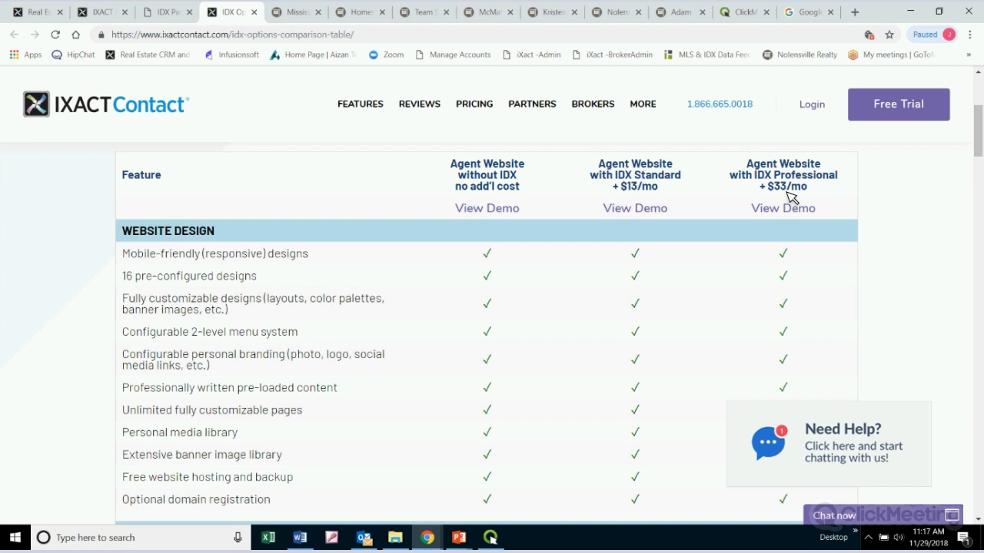
scroll(900, 234, "down", 3)
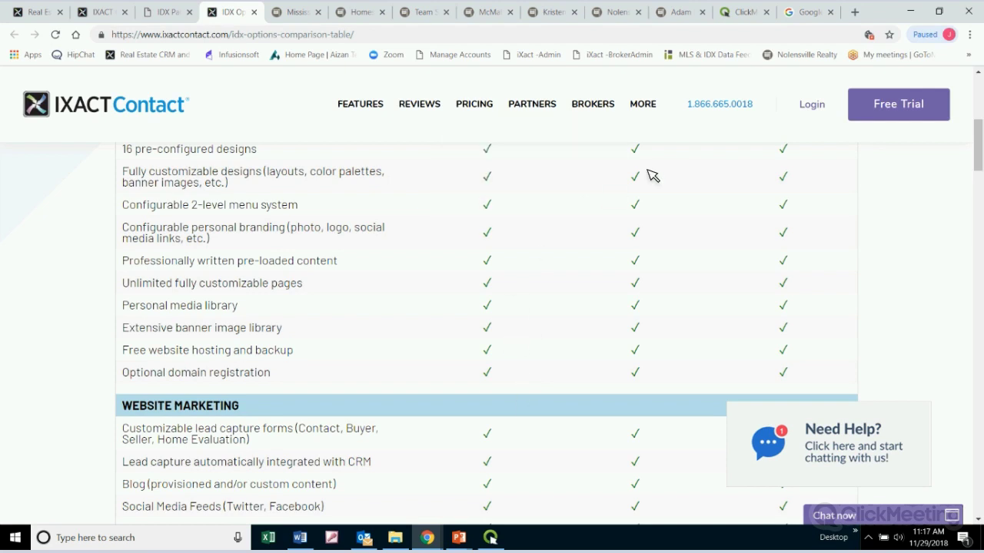
scroll(914, 310, "down", 3)
scroll(914, 310, "down", 6)
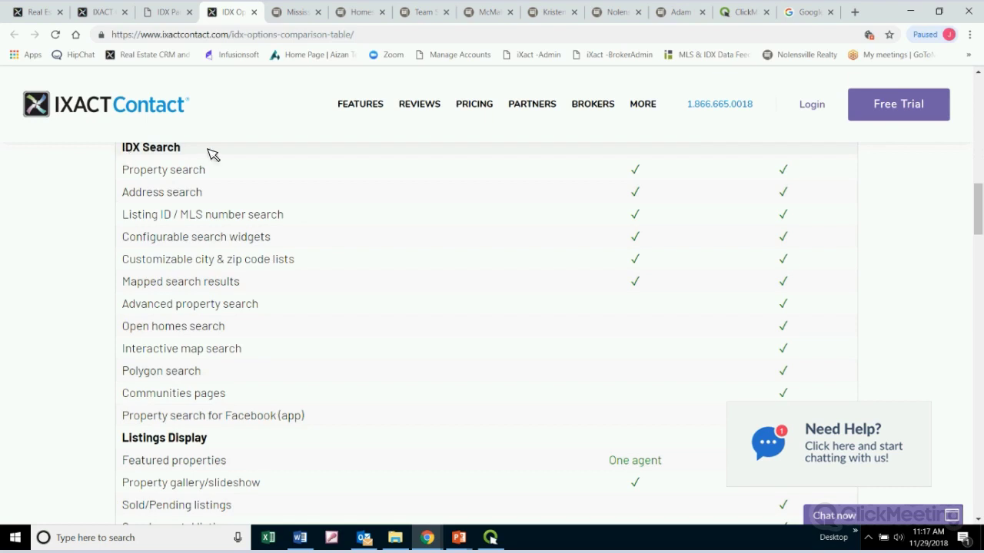
mouse_move(442, 183)
scroll(889, 295, "down", 2)
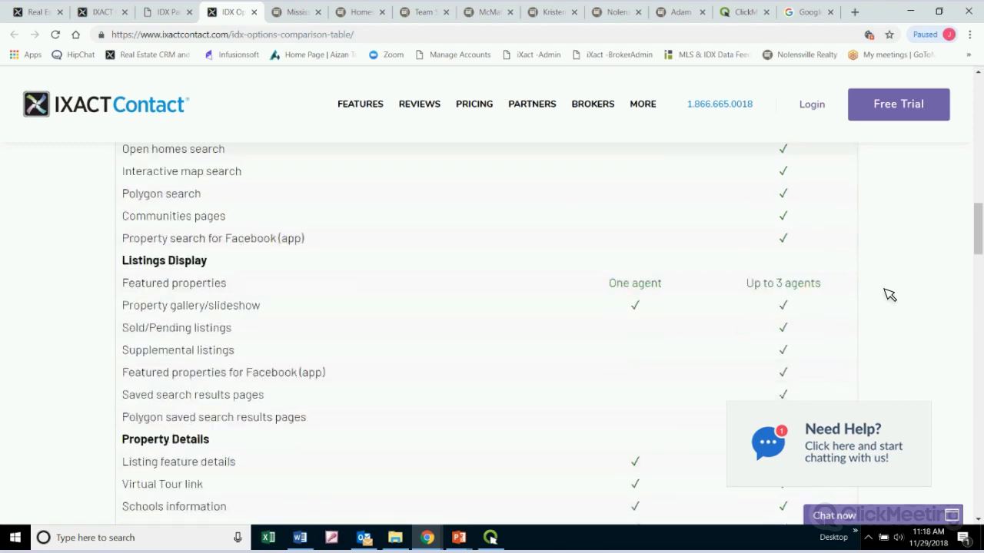
scroll(890, 295, "down", 4)
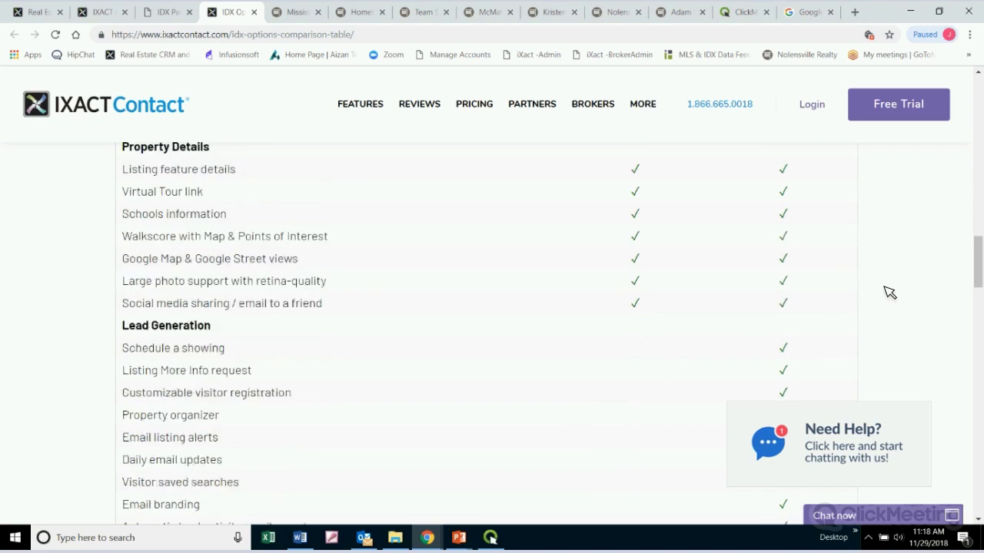
scroll(889, 292, "down", 1)
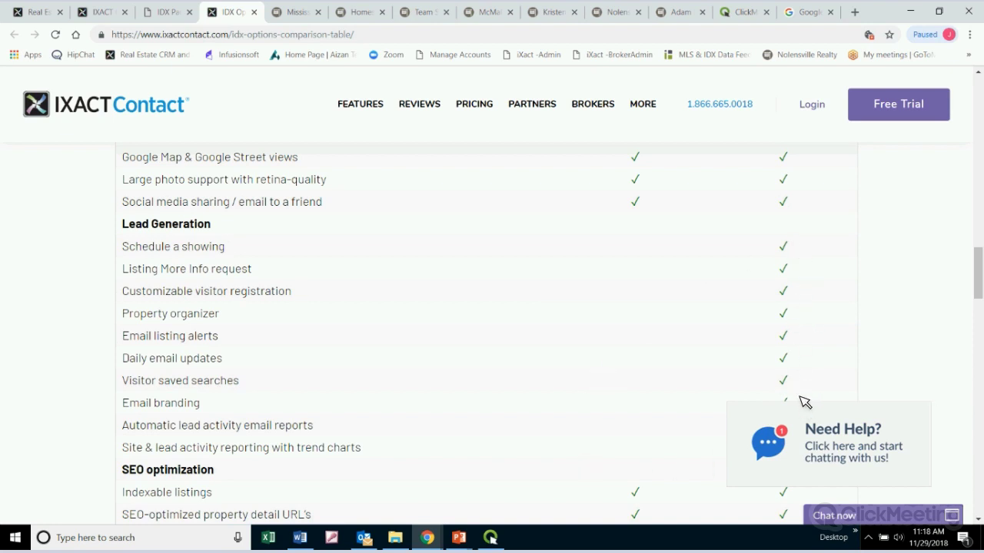
scroll(801, 382, "down", 2)
scroll(802, 382, "up", 1)
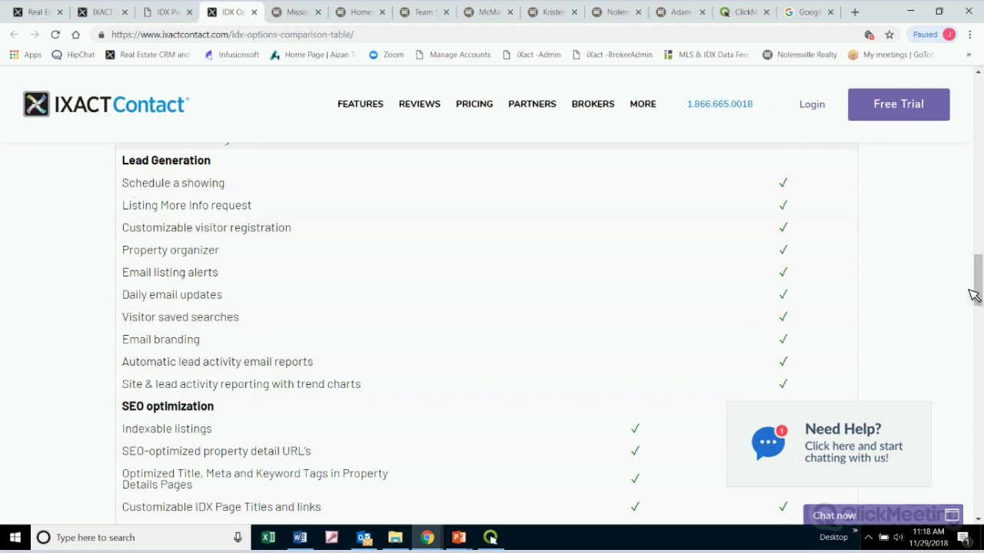
left_click_drag(978, 280, 978, 97)
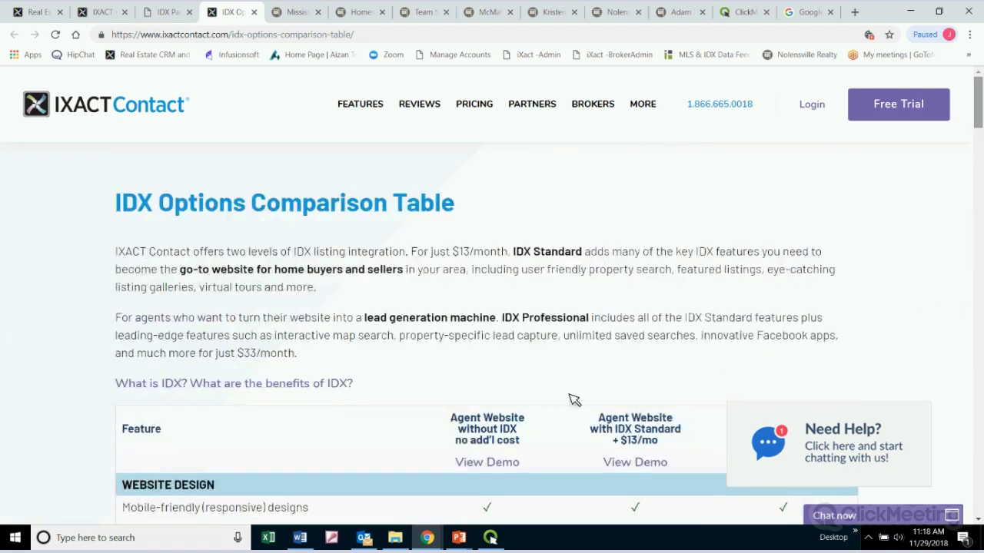
Switch to Outlook's Resources folder showing the forwarded IXACT Contact Lead Capture Notification email
mouse_move(835, 412)
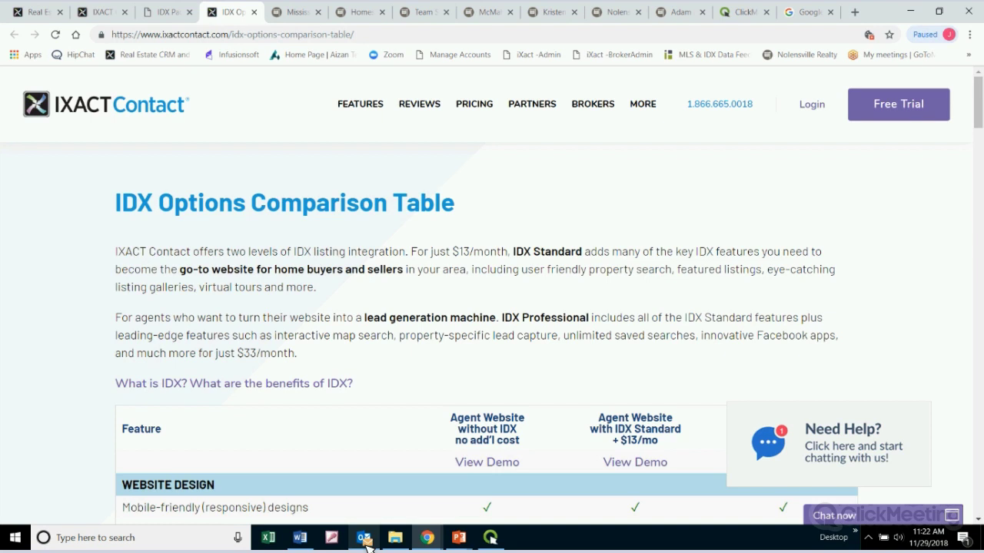
mouse_move(367, 543)
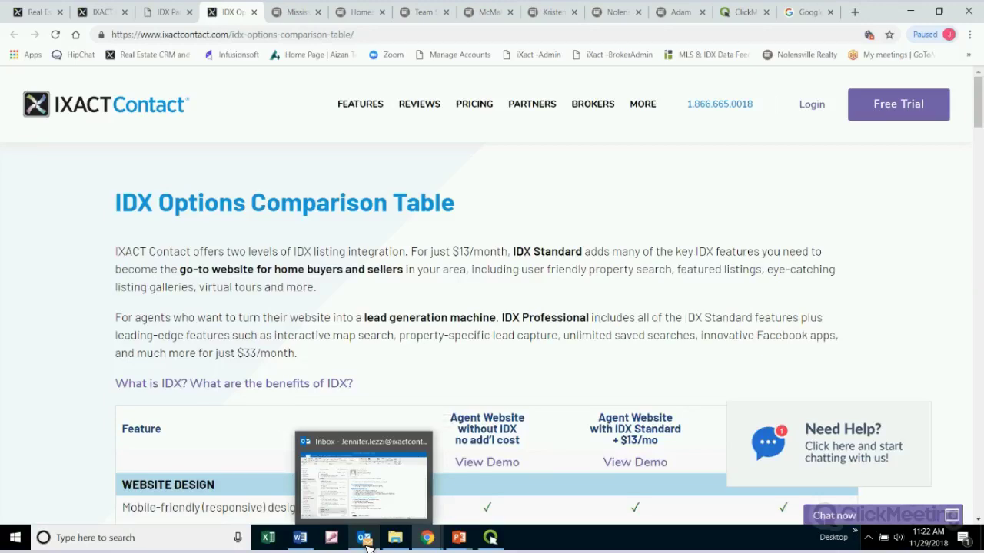
left_click(365, 541)
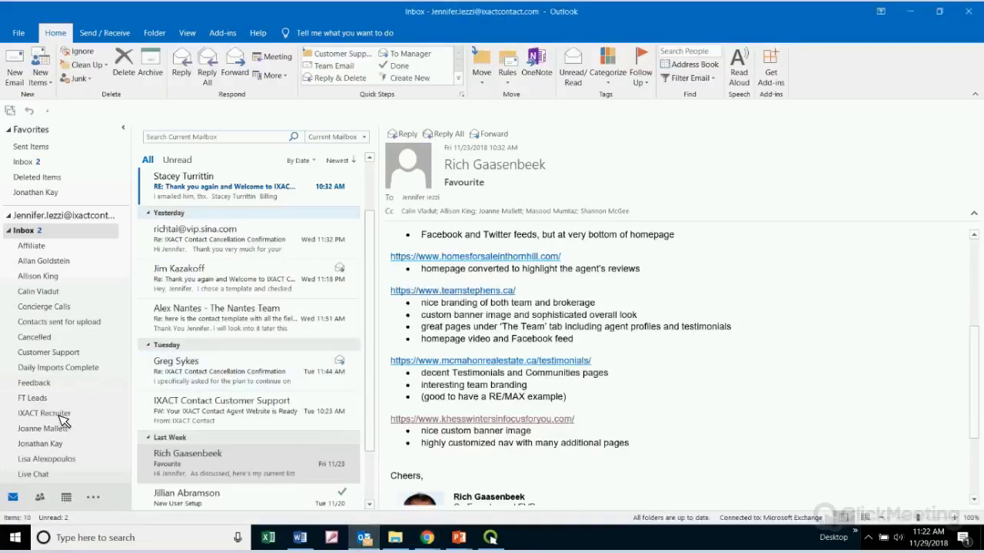
scroll(63, 415, "down", 5)
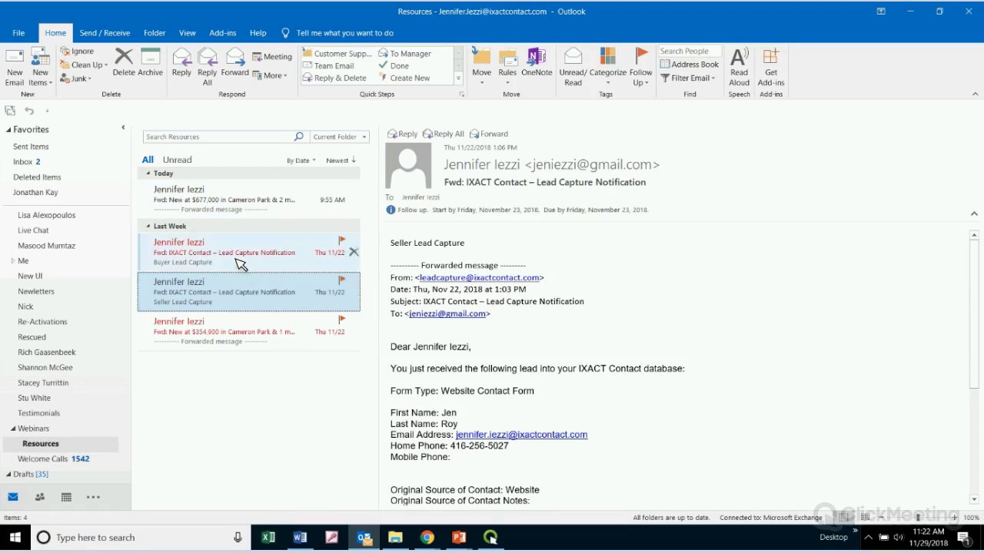
left_click(240, 254)
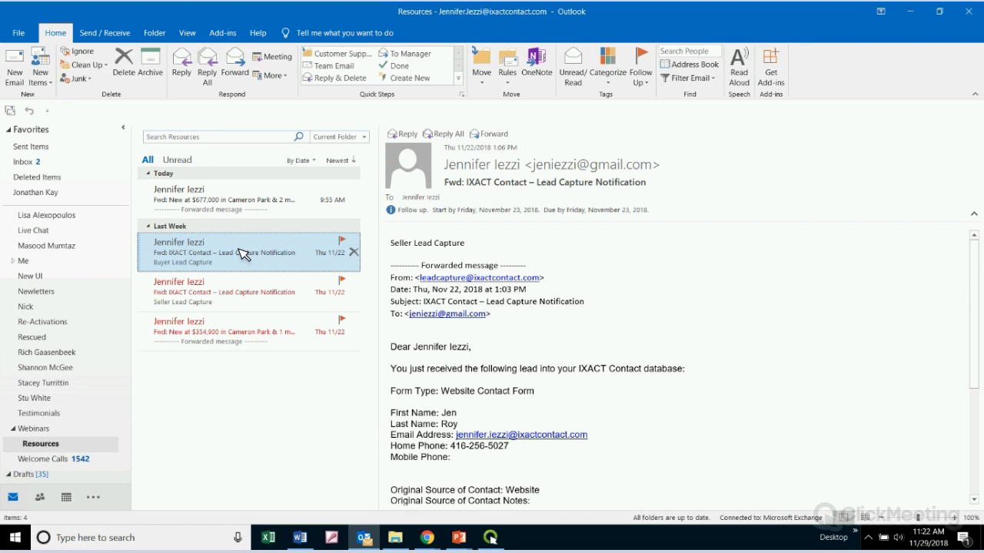
left_click(417, 256)
left_click_drag(384, 255, 453, 249)
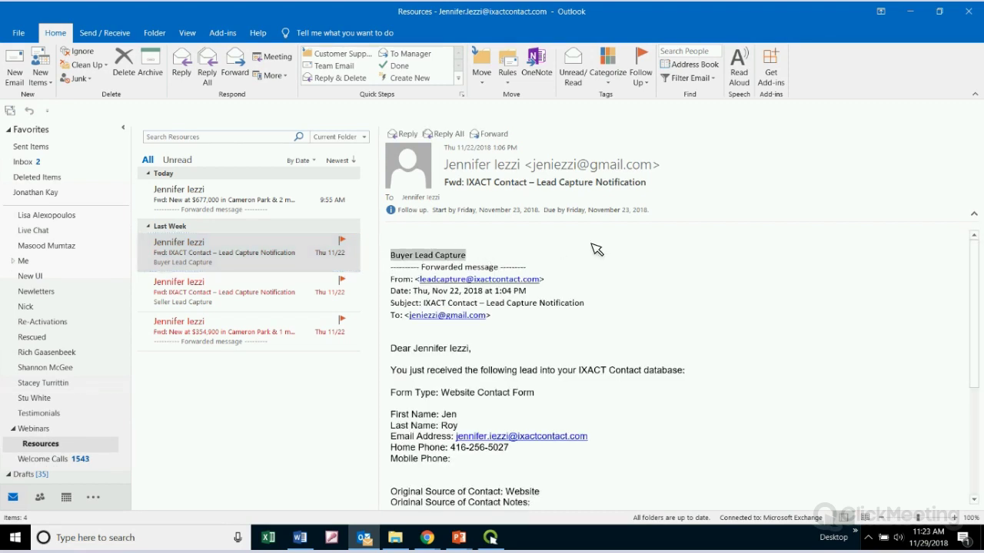
scroll(537, 292, "down", 2)
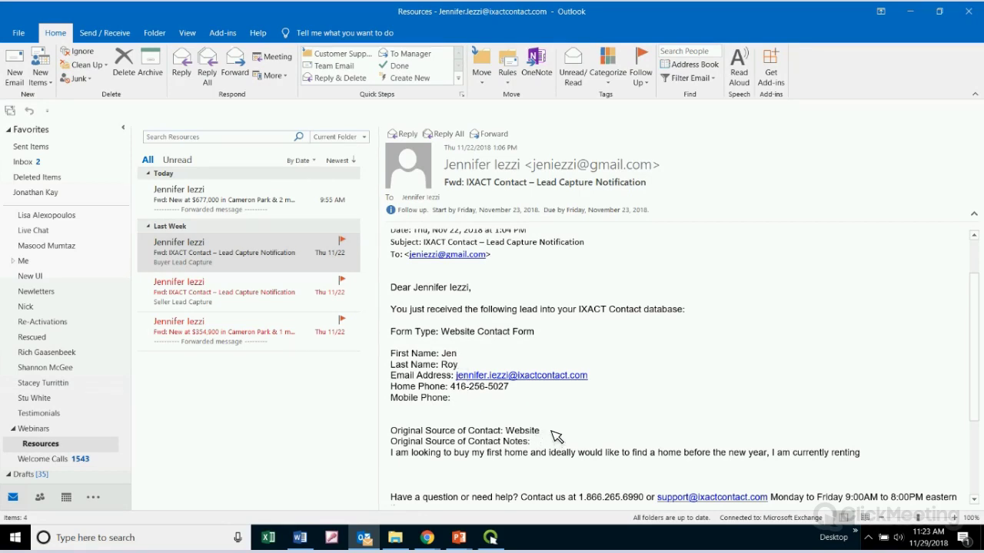
left_click_drag(557, 434, 388, 432)
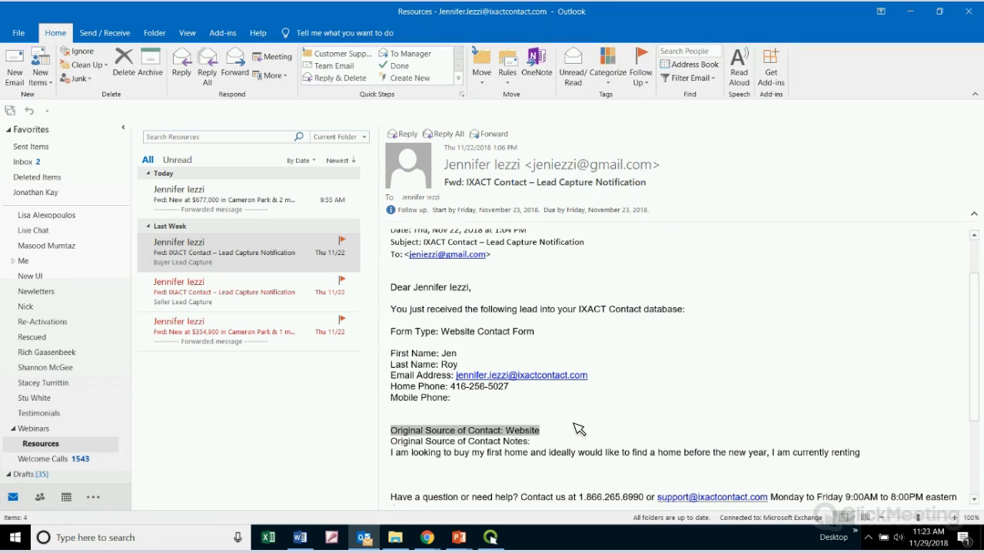
scroll(845, 401, "down", 2)
left_click_drag(845, 395, 387, 401)
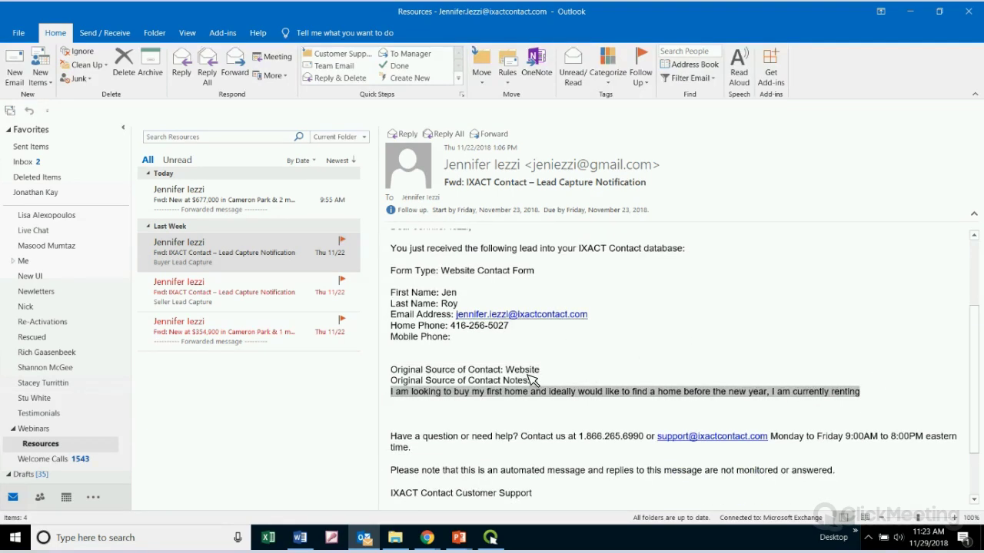
left_click(880, 399)
left_click(784, 395, "shift")
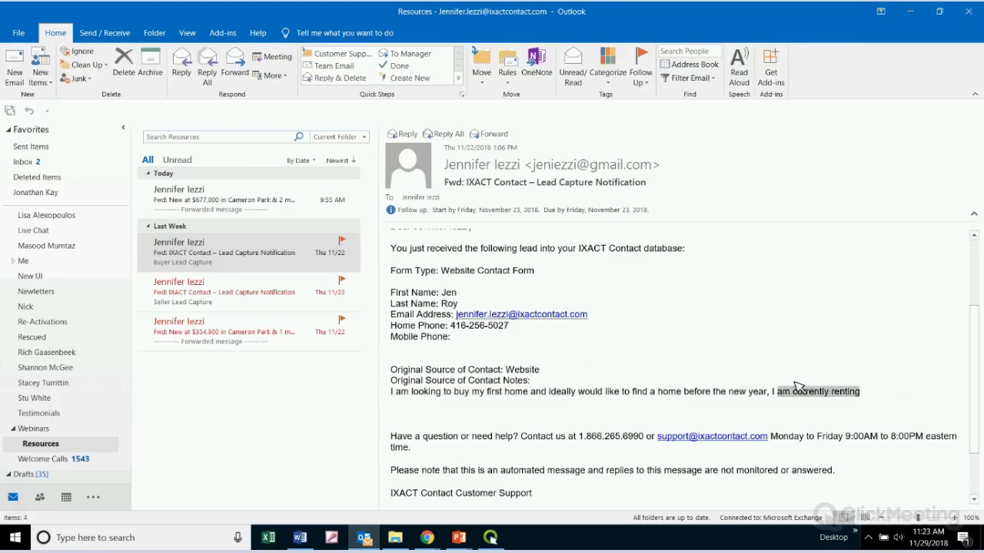
left_click(892, 394)
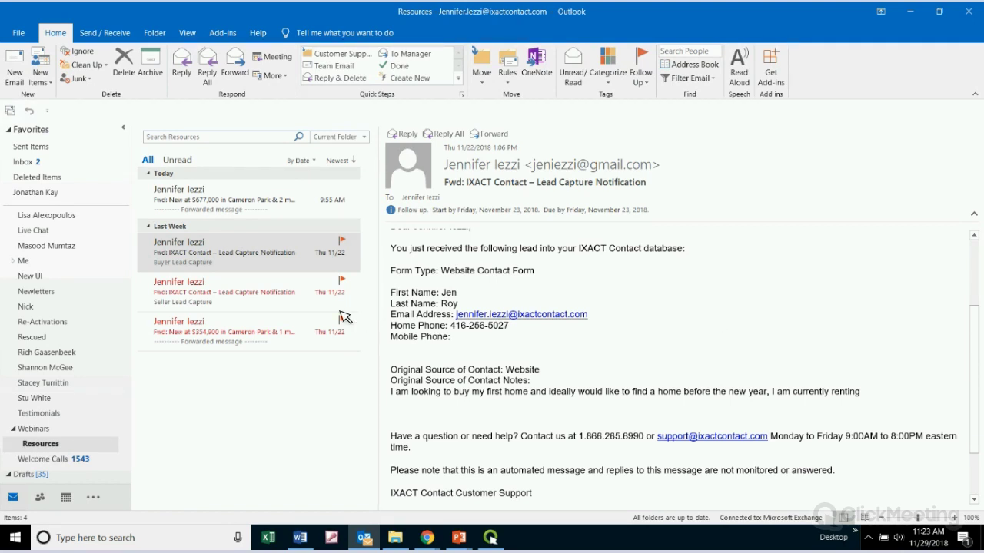
left_click(239, 304)
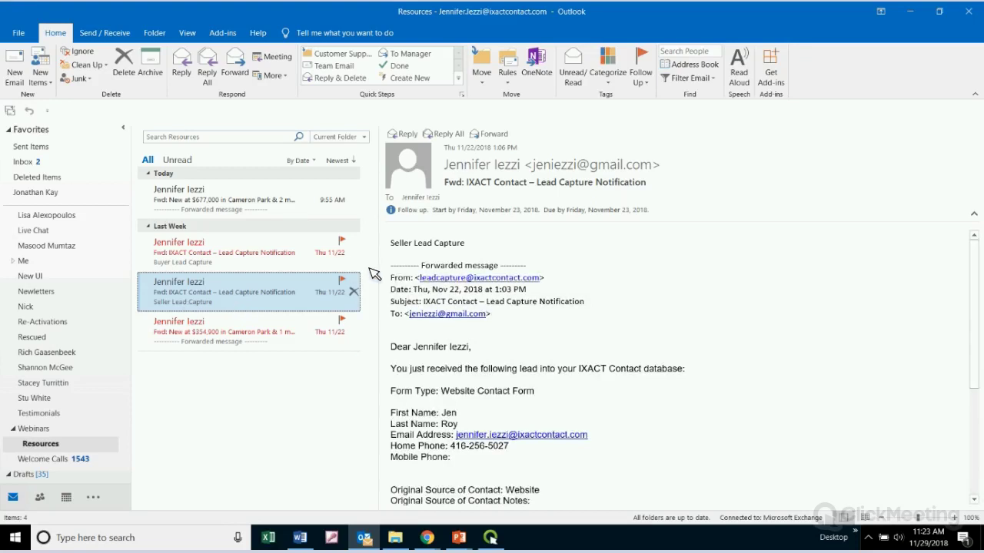
left_click(406, 246)
triple_click(427, 245)
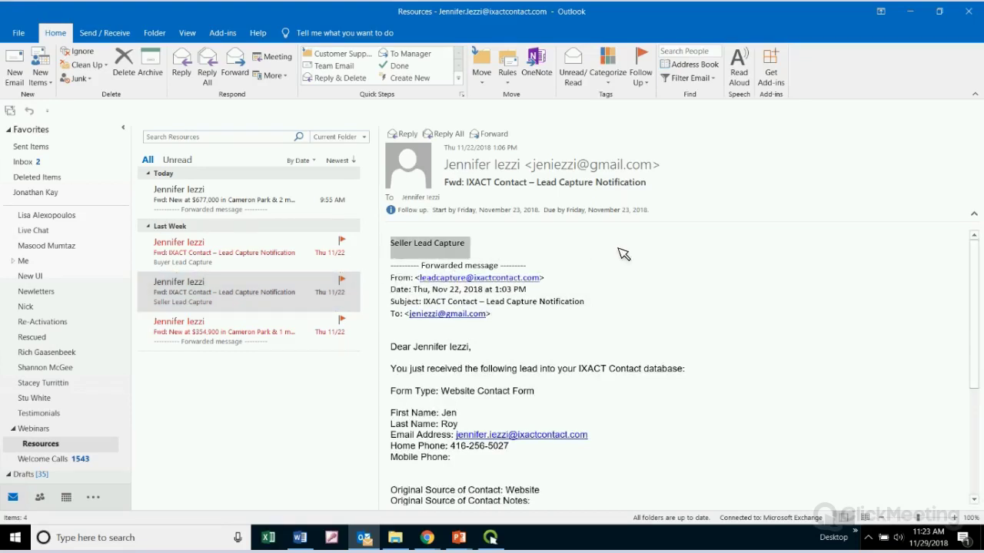
scroll(682, 325, "down", 2)
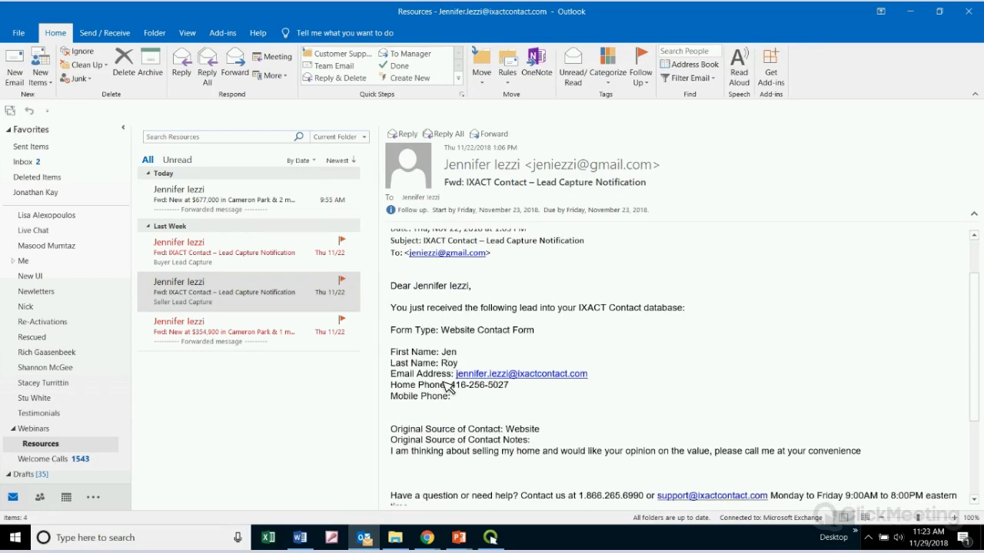
left_click_drag(536, 433, 391, 431)
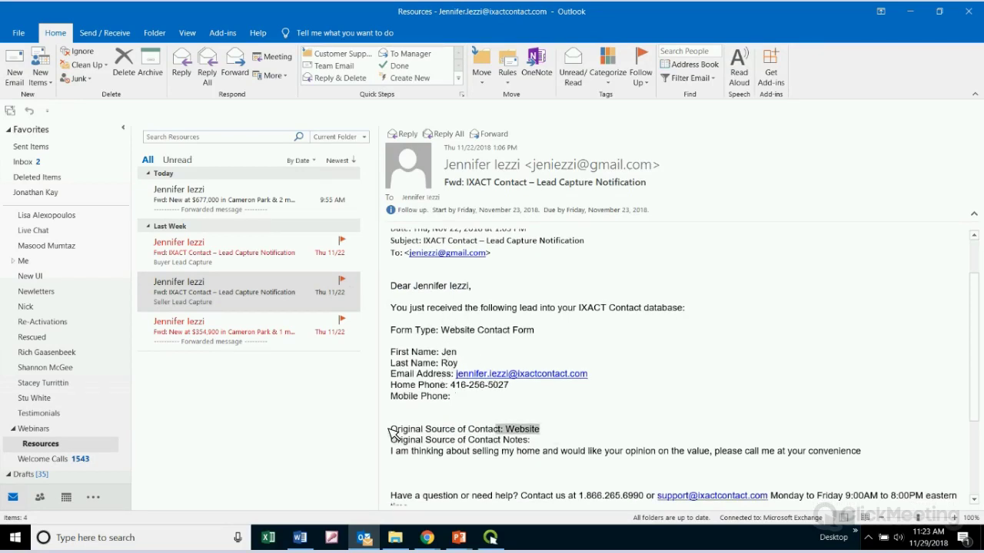
scroll(661, 412, "down", 1)
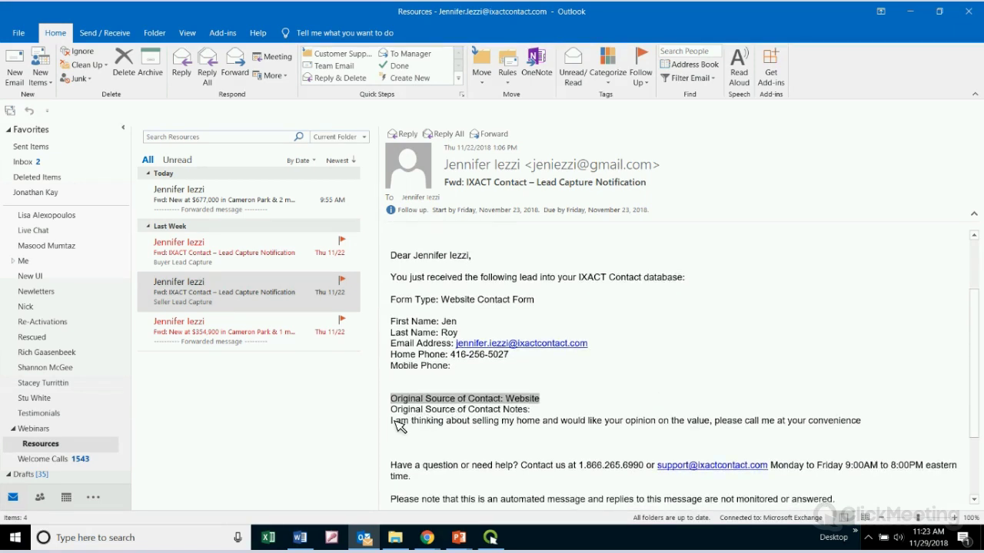
left_click_drag(392, 423, 714, 428)
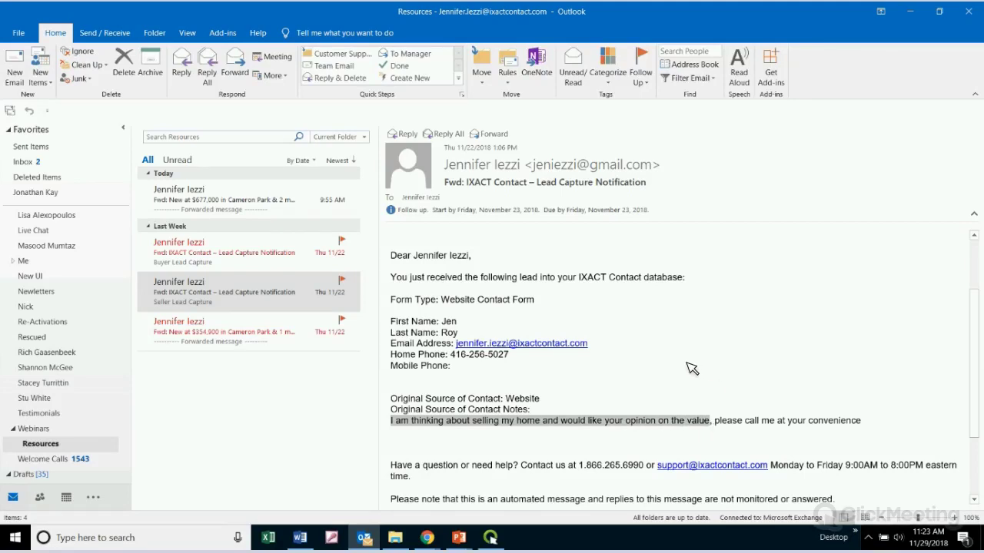
left_click(889, 427)
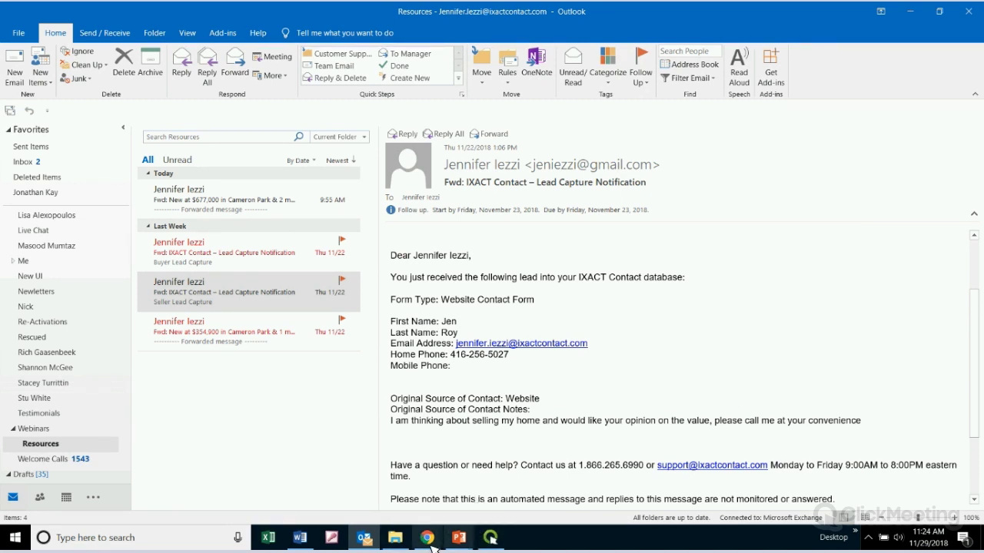
Return to Chrome's IXACT Contact tab showing the User Profile page with Preferences and Account Tasks
mouse_move(430, 542)
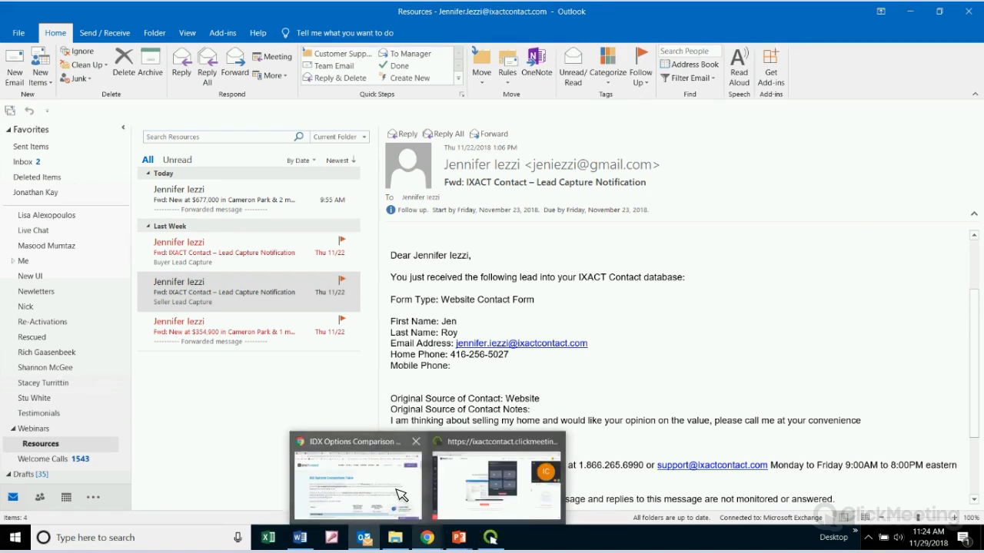
mouse_move(400, 494)
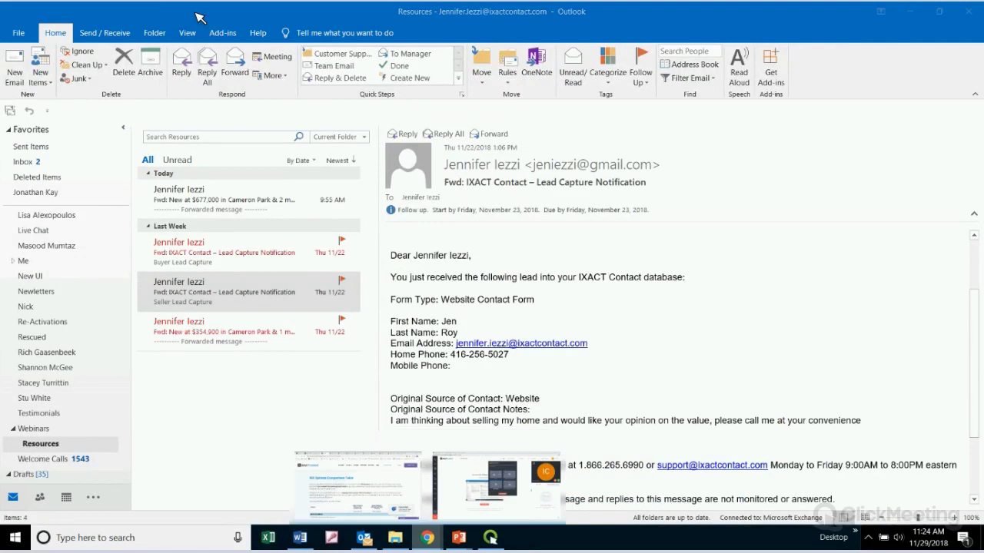
left_click(353, 480)
left_click(108, 11)
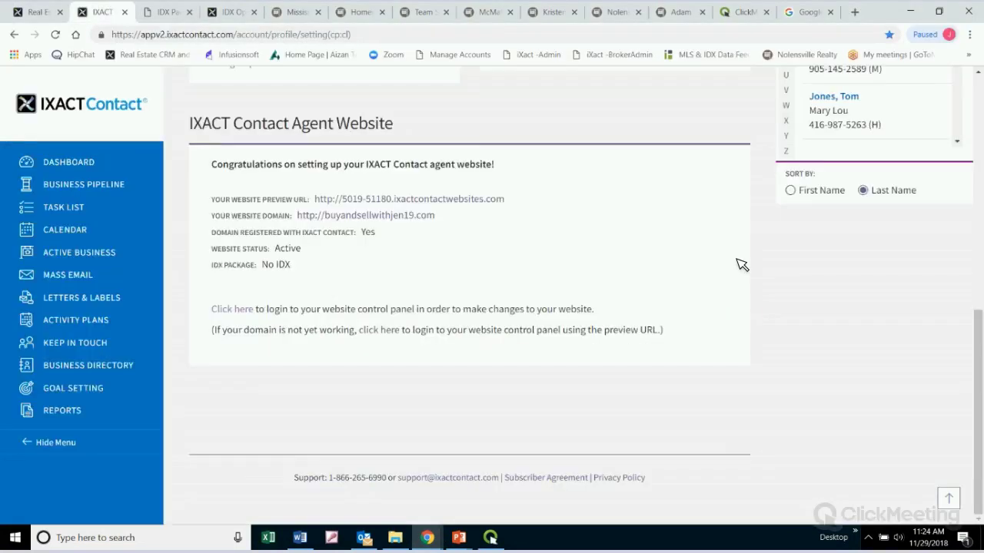
scroll(744, 268, "up", 10)
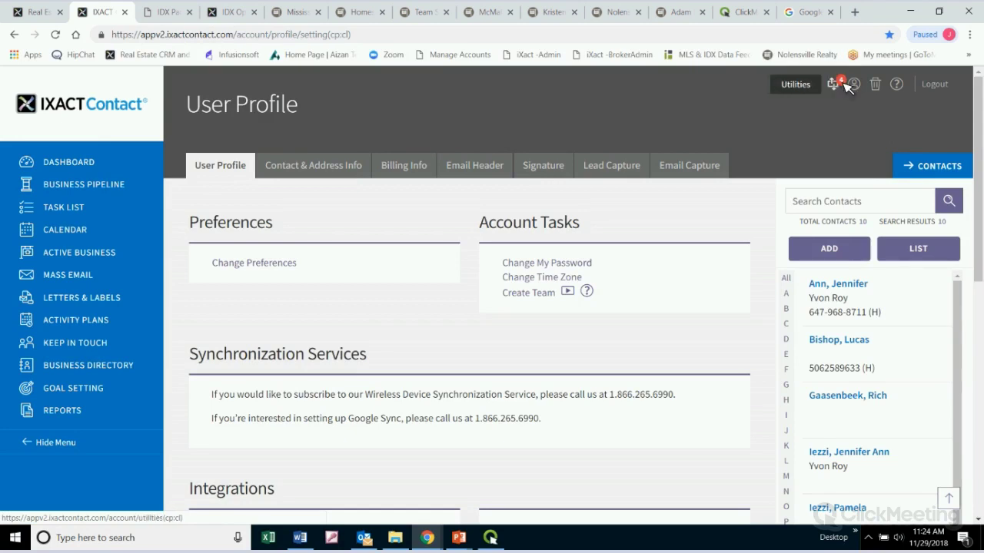
Open Utilities to view Importing Contacts and the imported Website Contact Form leads
left_click(845, 83)
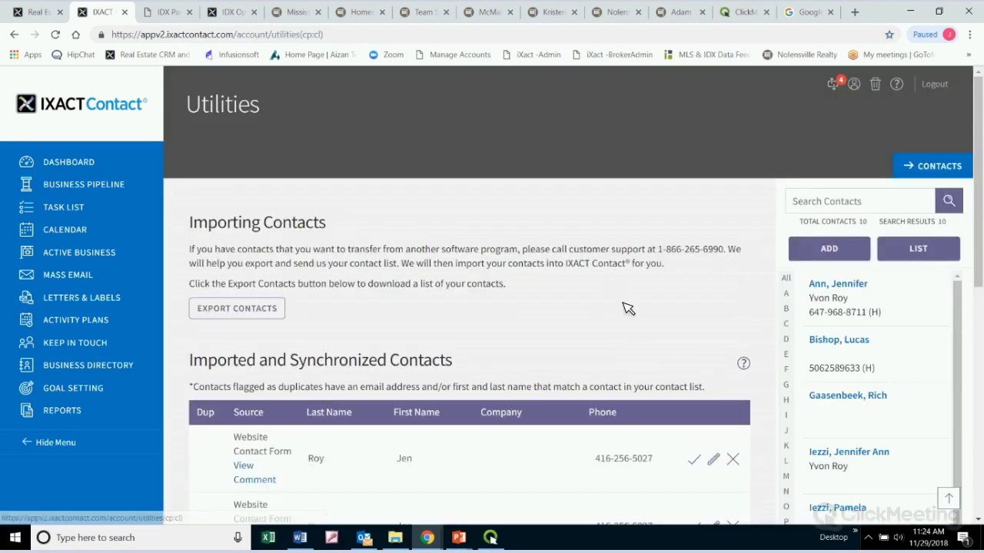
scroll(647, 308, "down", 5)
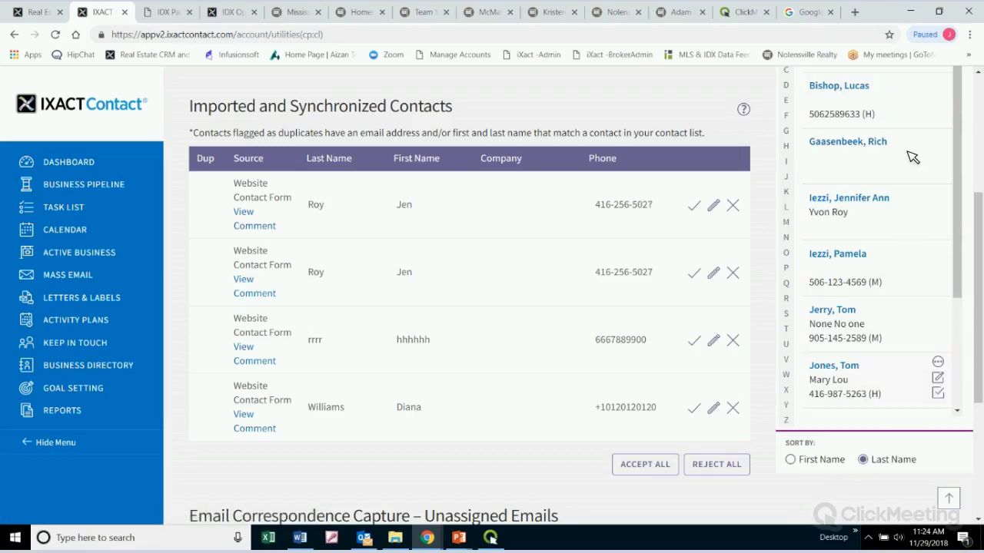
scroll(915, 385, "up", 5)
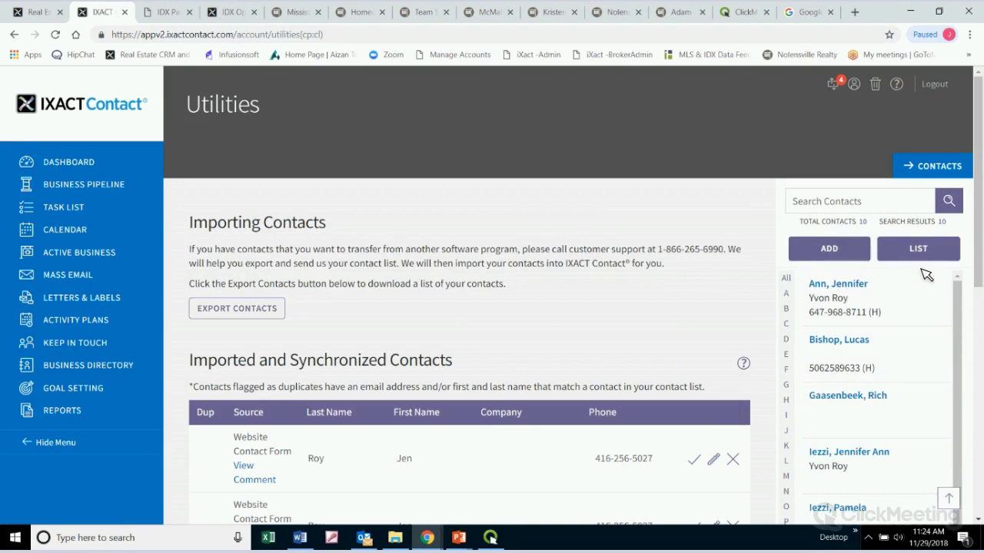
left_click_drag(349, 228, 192, 218)
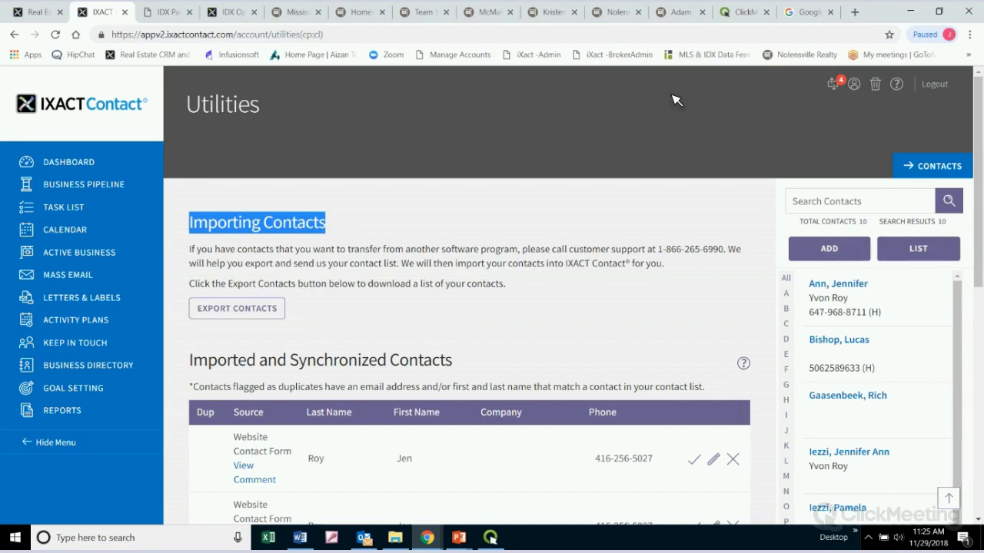
left_click(231, 12)
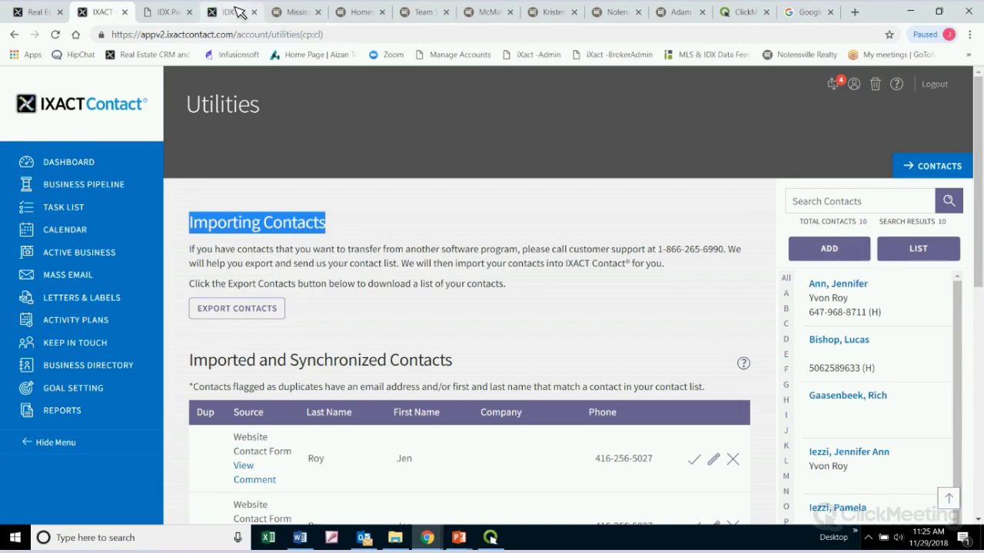
Go back to the IXACT Contact IDX Package admin page showing No IDX and a $65 setup fee
left_click(110, 13)
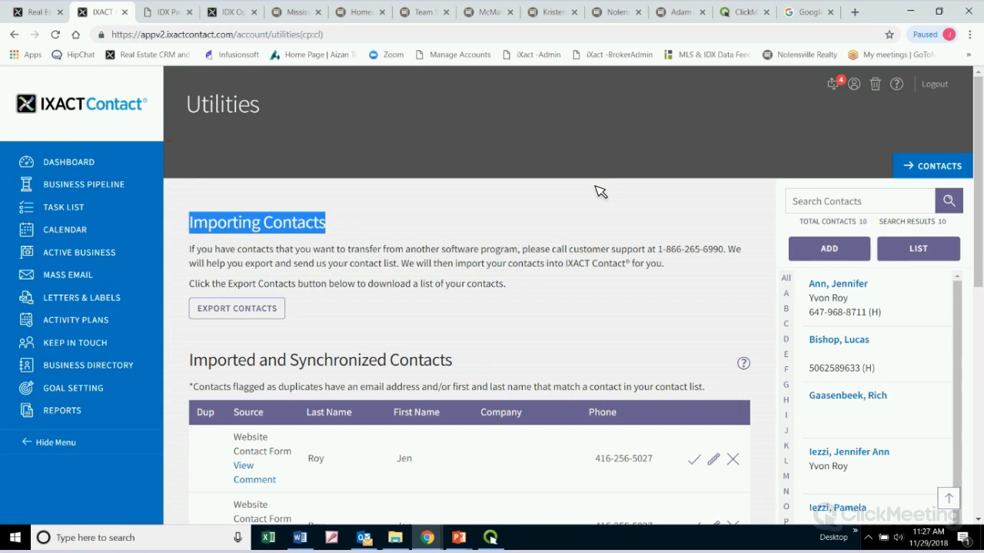
left_click(154, 10)
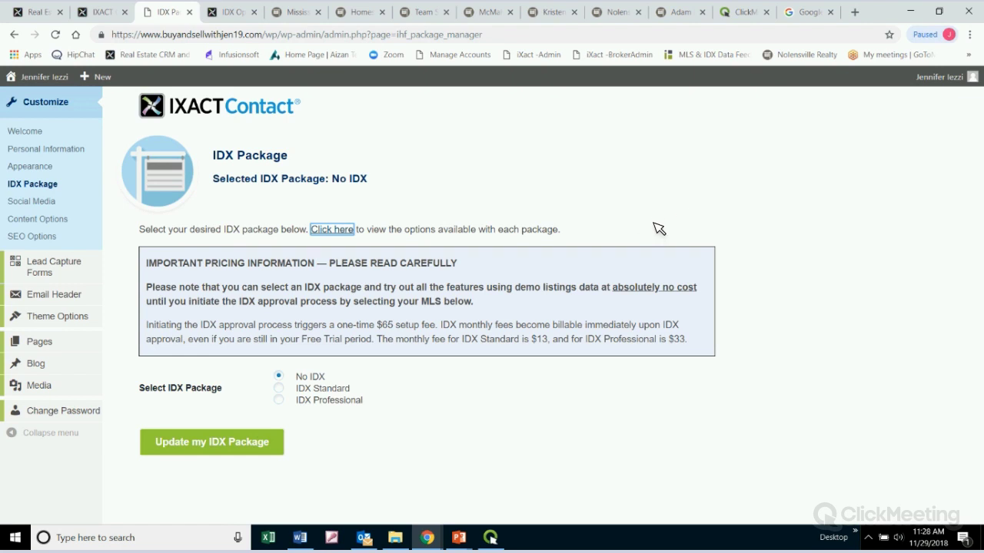
left_click(42, 202)
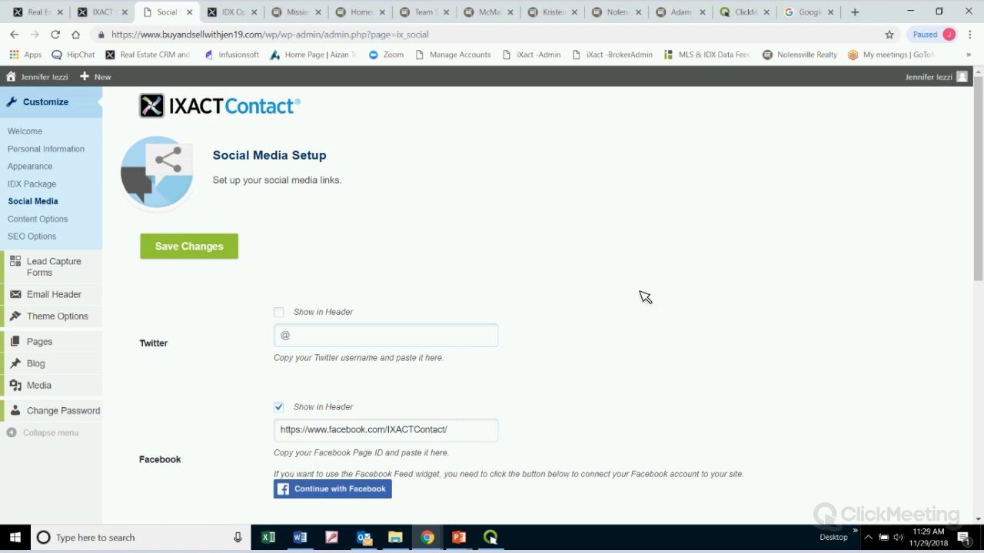
scroll(347, 211, "down", 3)
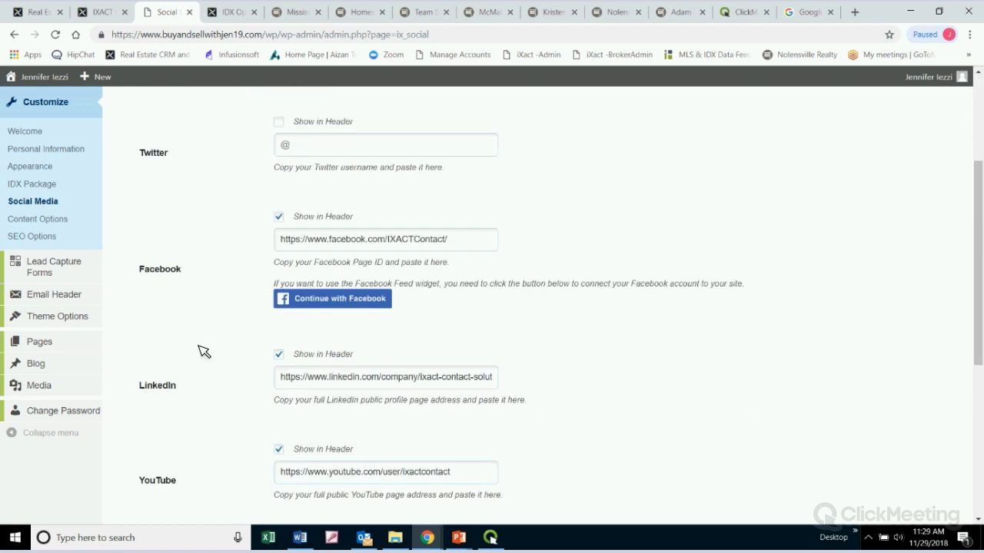
scroll(198, 405, "down", 2)
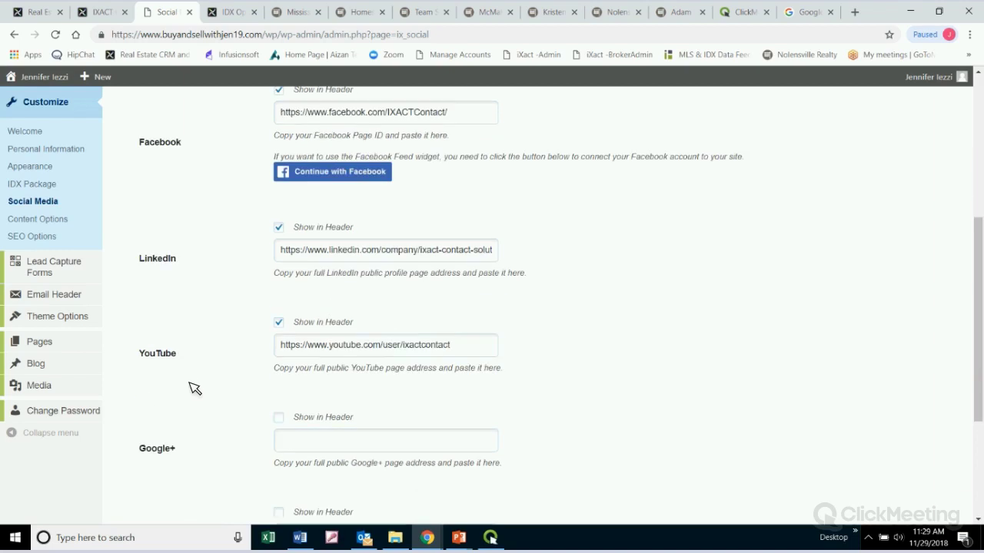
scroll(198, 462, "down", 2)
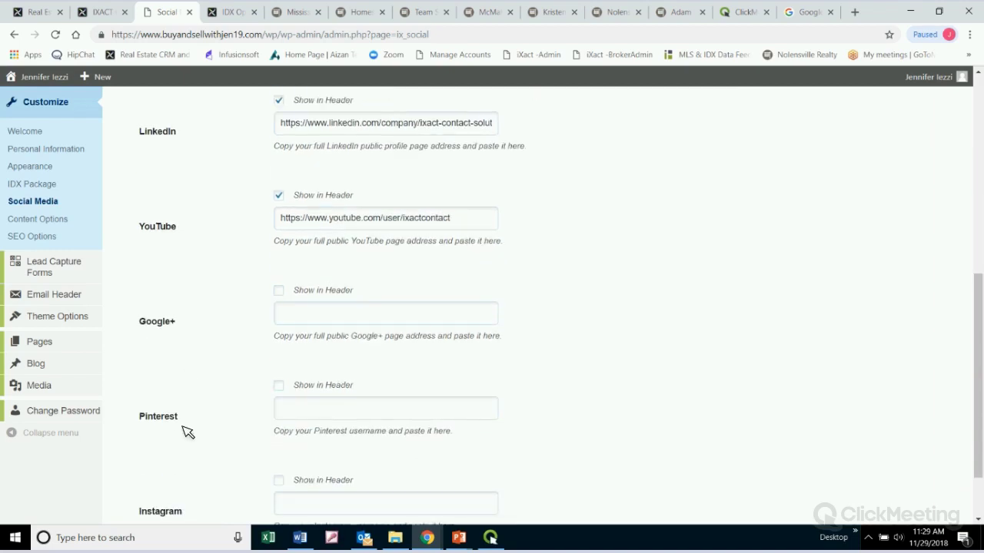
scroll(202, 500, "down", 1)
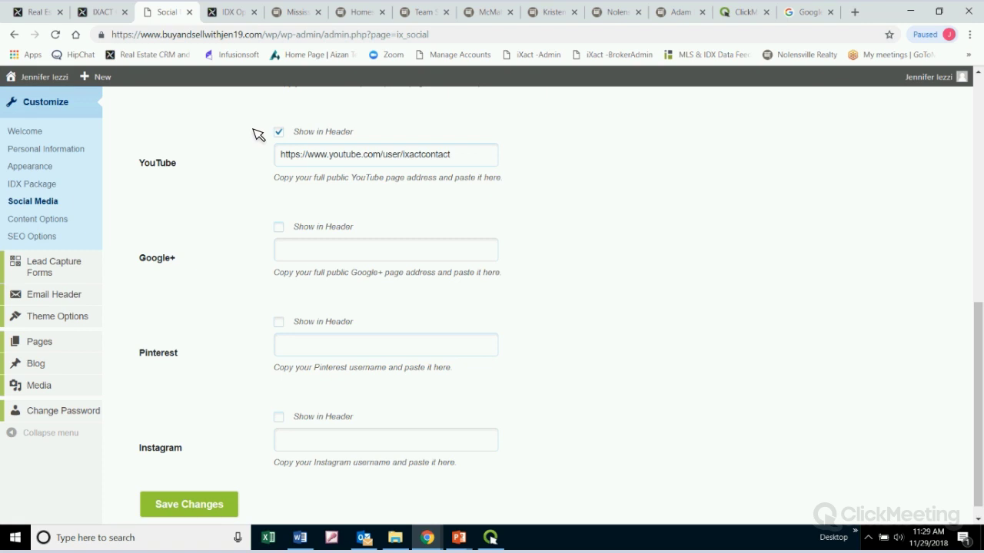
scroll(808, 250, "up", 3)
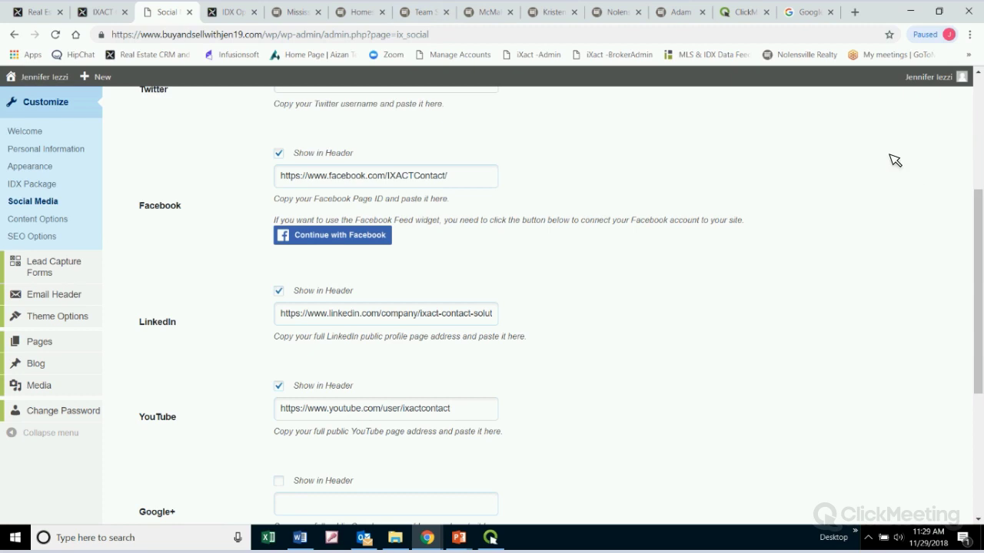
Scroll the Mississauga & GTA Real Estate homepage down to its embedded Facebook feed above Listing ID Search
left_click(305, 12)
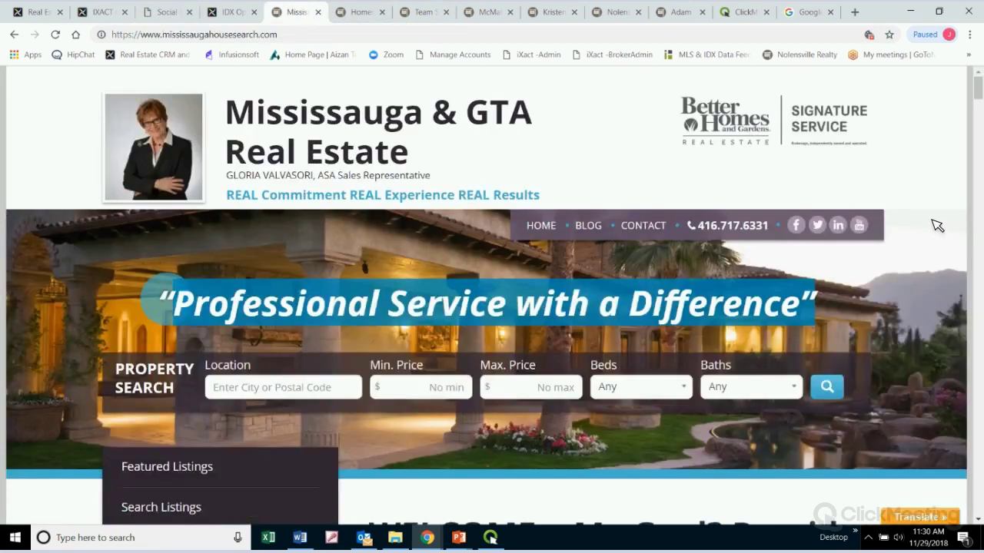
scroll(937, 225, "down", 2)
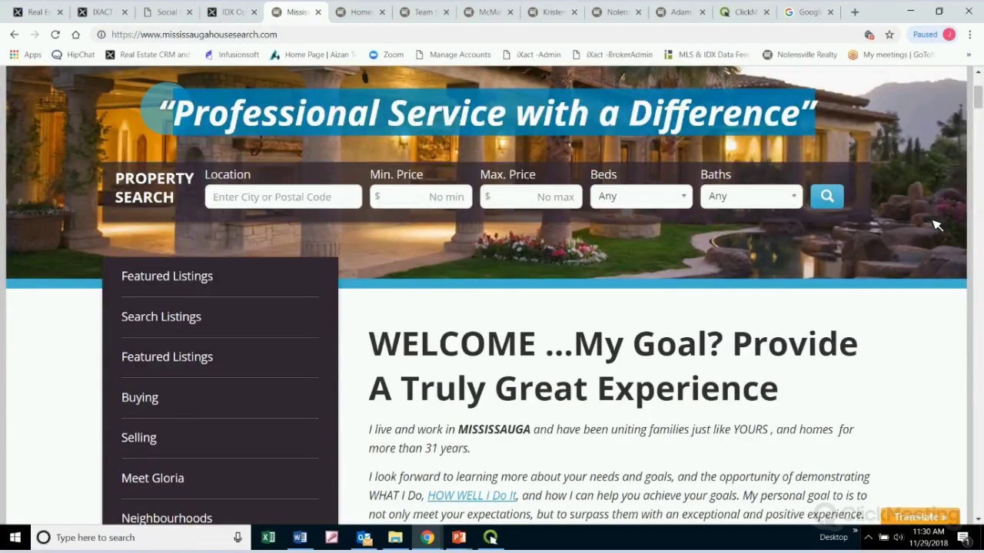
scroll(936, 225, "up", 2)
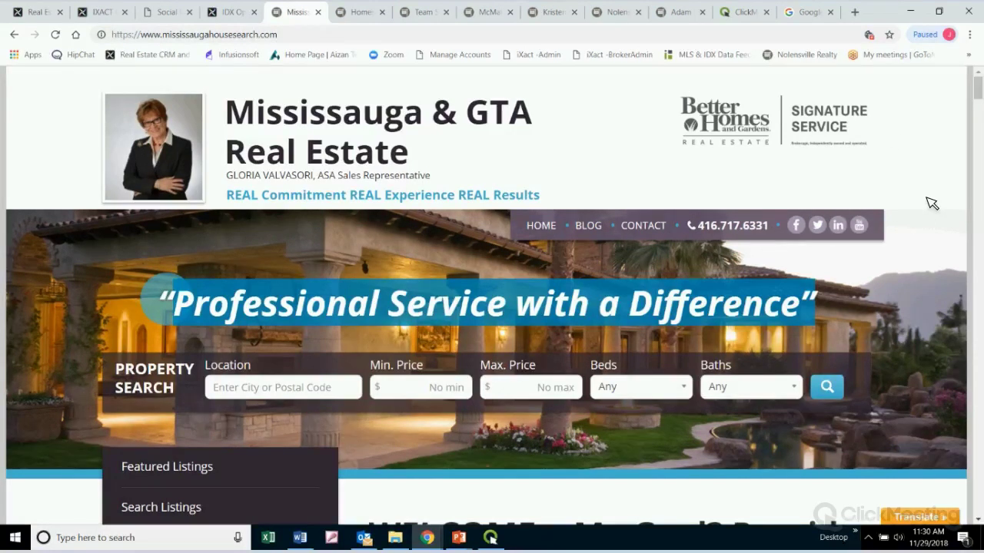
scroll(931, 202, "down", 7)
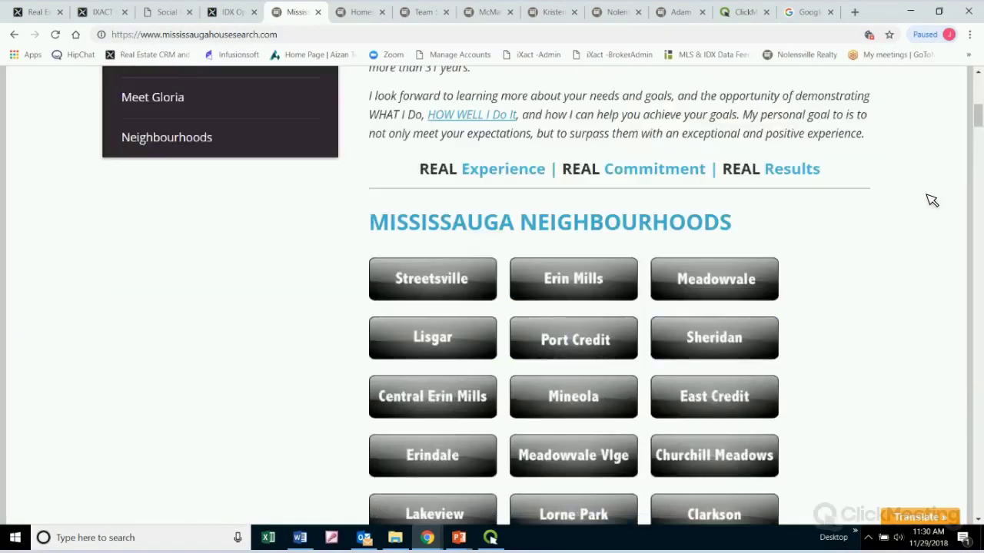
scroll(930, 202, "down", 9)
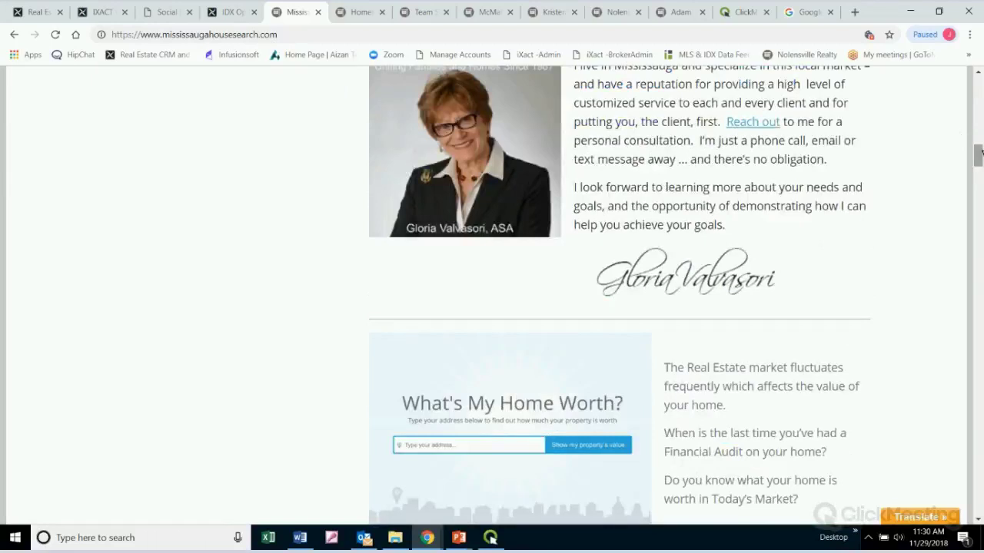
scroll(980, 151, "down", 15)
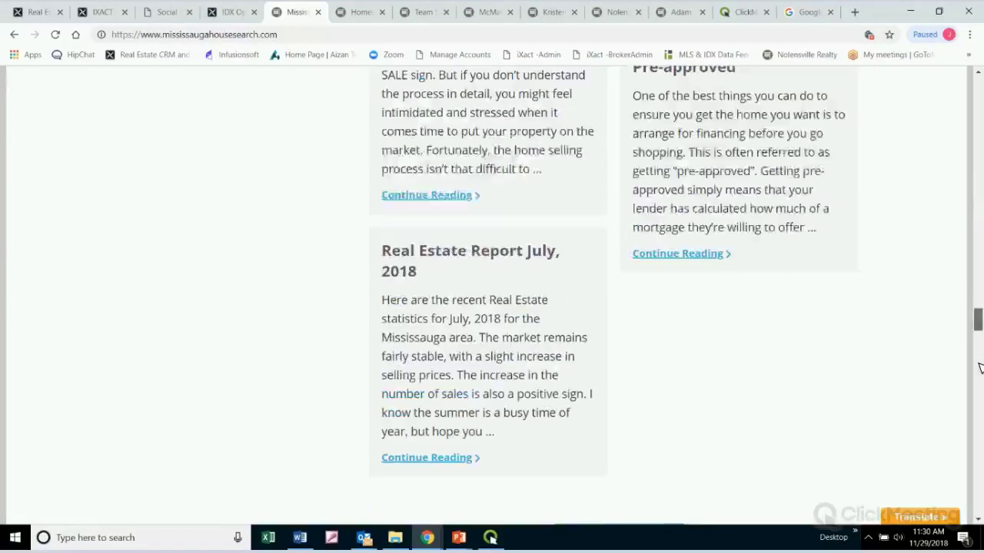
scroll(973, 373, "down", 20)
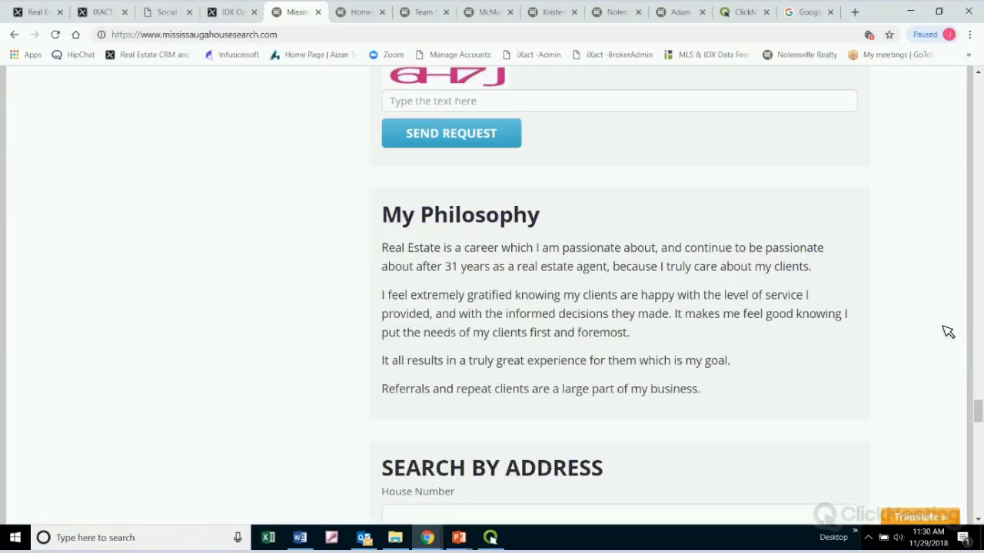
scroll(949, 332, "down", 8)
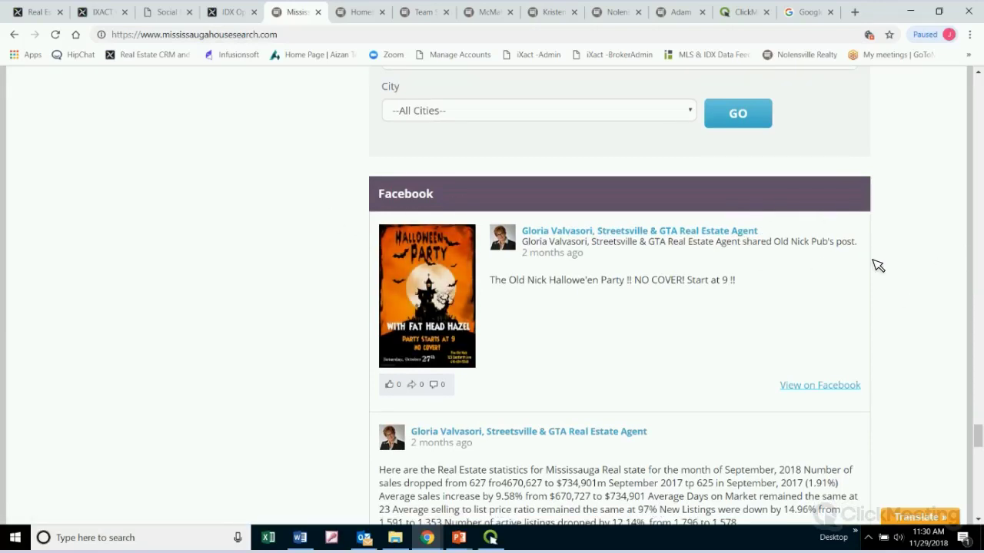
scroll(878, 265, "down", 2)
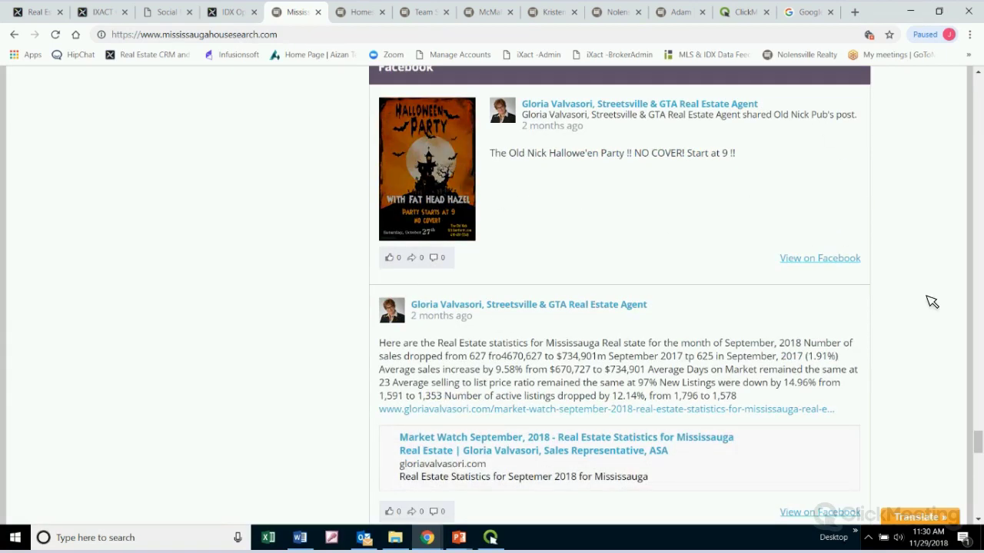
scroll(930, 302, "down", 3)
scroll(931, 303, "down", 3)
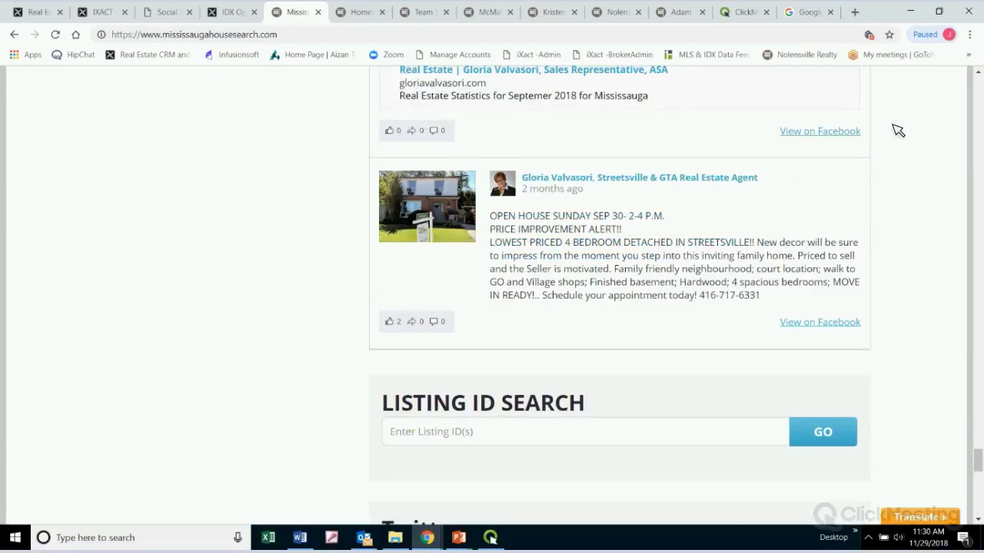
View the Halifax EXIT Realty site, then scroll the RE/MAX Real Estate Centre site to Latest News
left_click(421, 12)
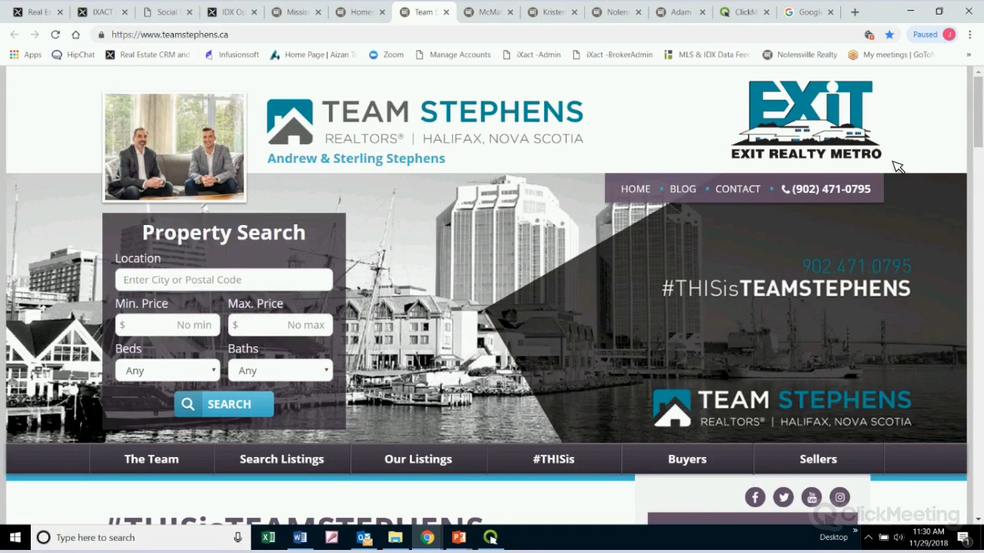
left_click(510, 13)
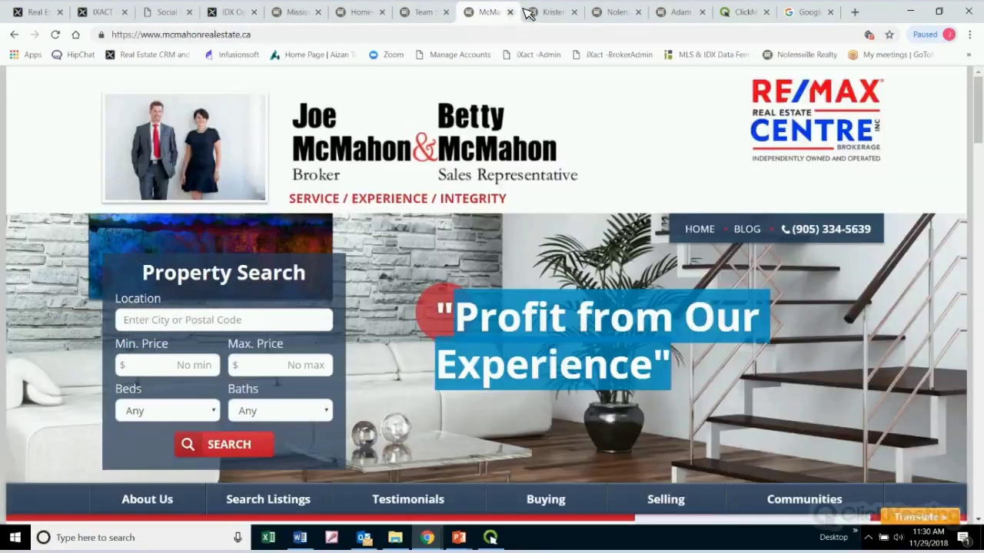
scroll(887, 202, "down", 3)
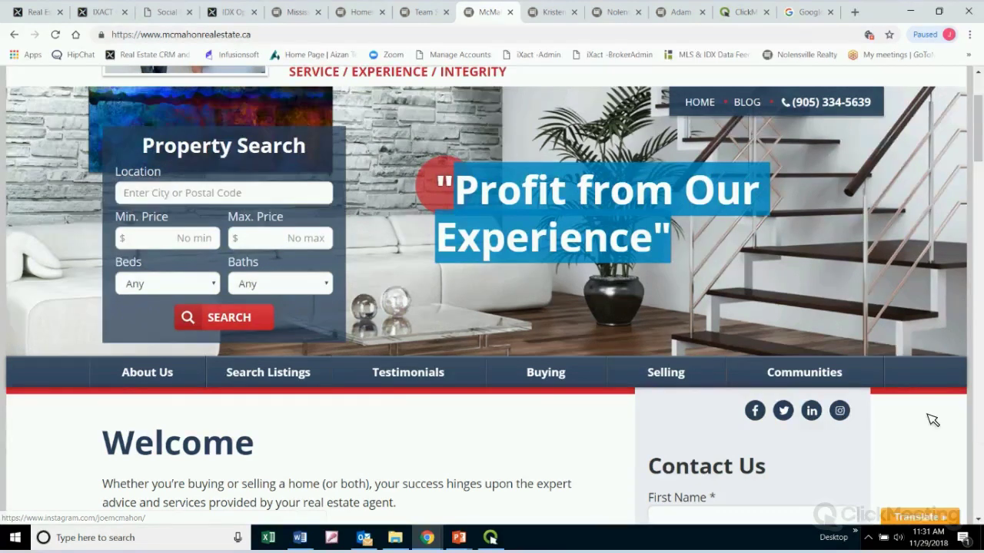
scroll(926, 408, "down", 6)
scroll(930, 379, "down", 5)
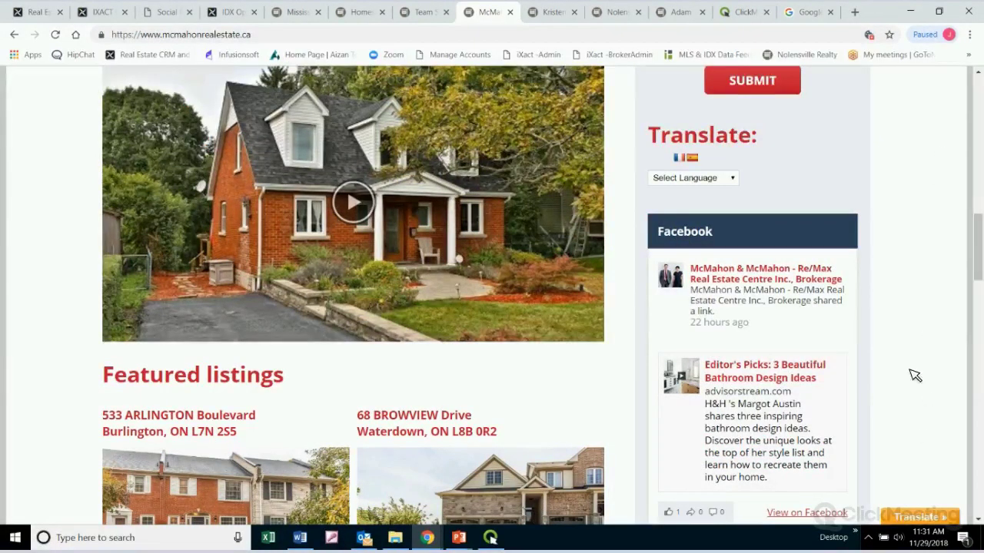
scroll(925, 352, "down", 5)
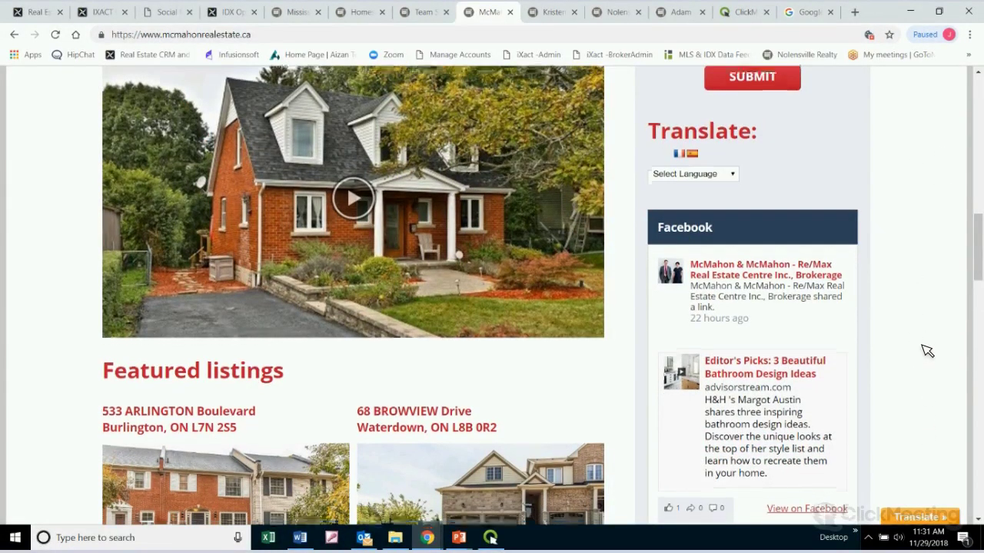
scroll(926, 350, "down", 2)
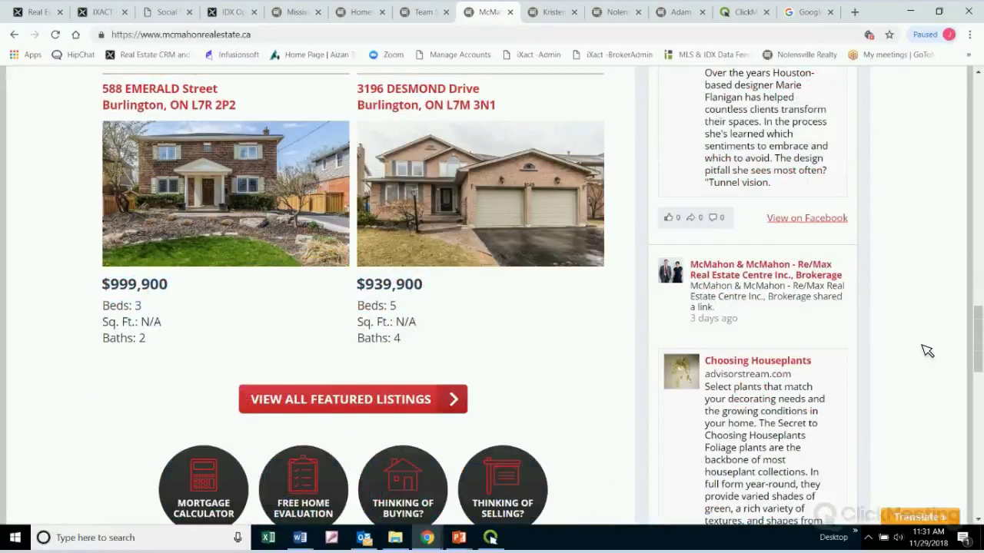
scroll(927, 351, "down", 3)
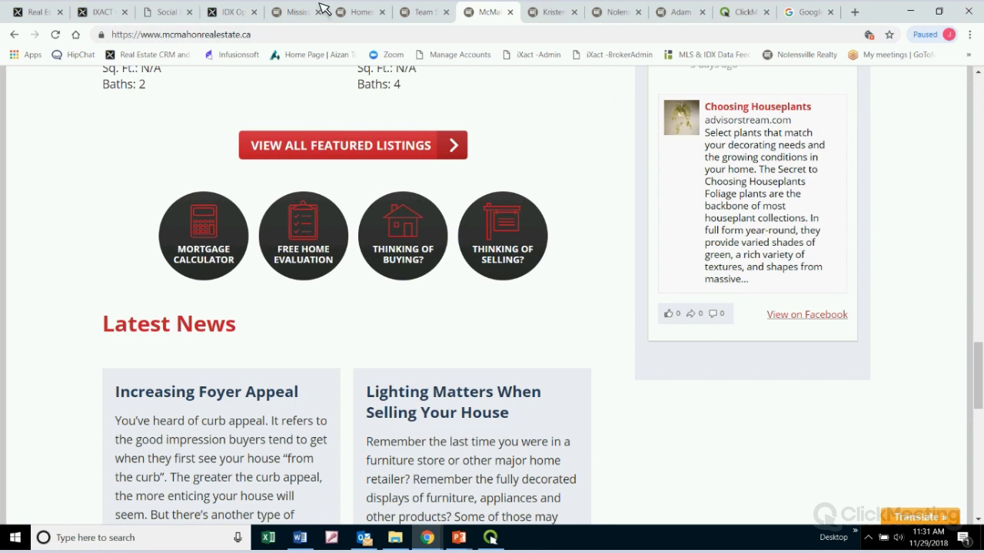
left_click(170, 11)
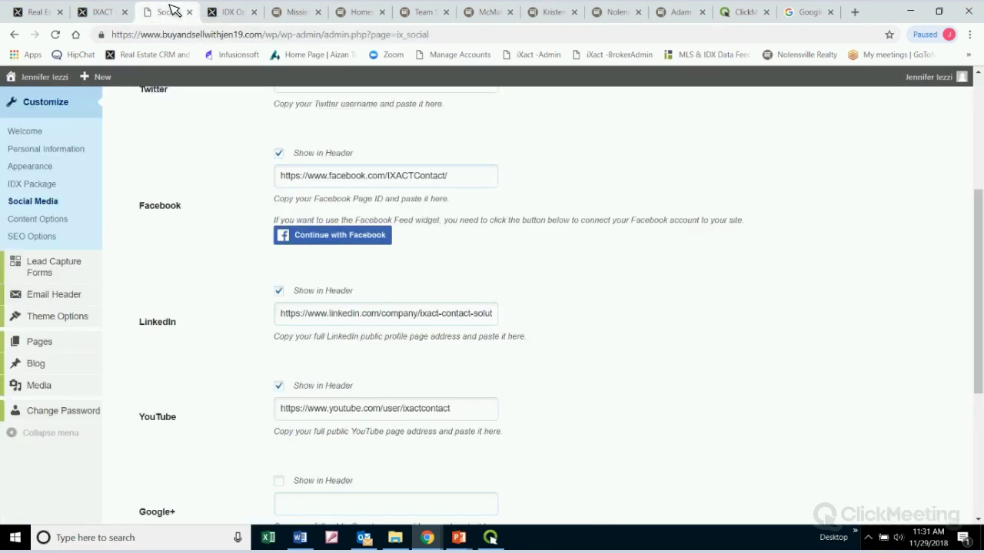
Open Content Options to show automated blog posts, 4 posts per page and Google Translate settings
left_click(44, 222)
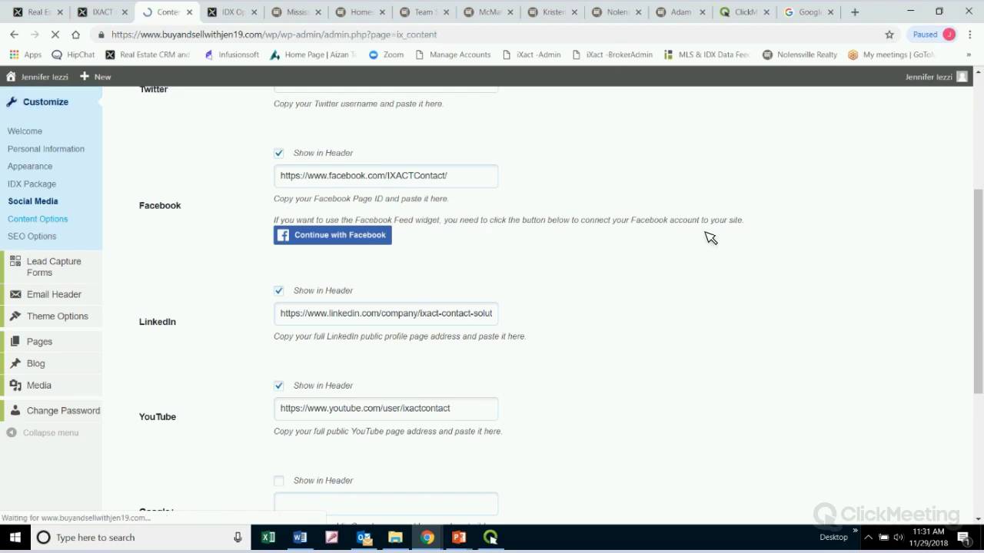
scroll(714, 239, "down", 1)
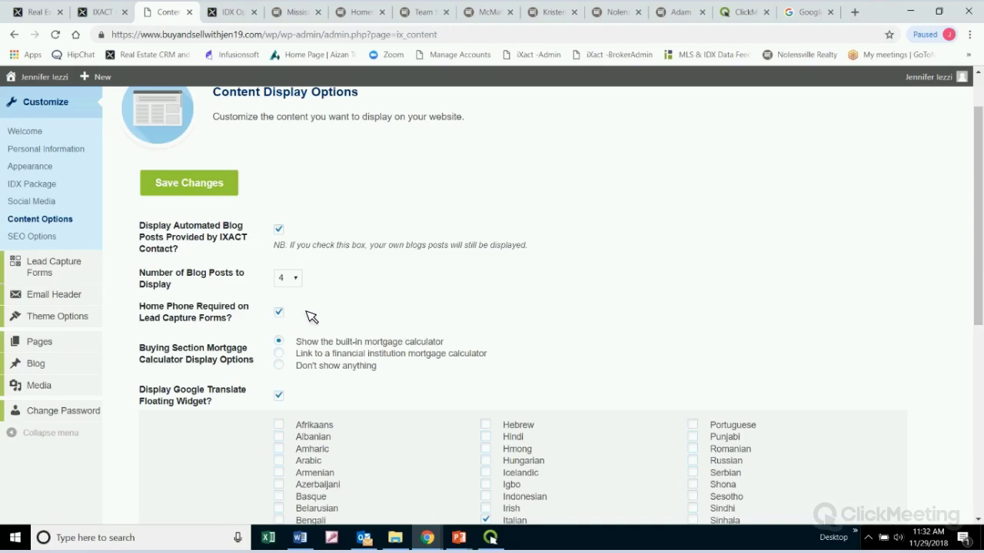
Save Content Display Options with the floating translate widget and built-in mortgage calculator enabled
scroll(311, 317, "down", 3)
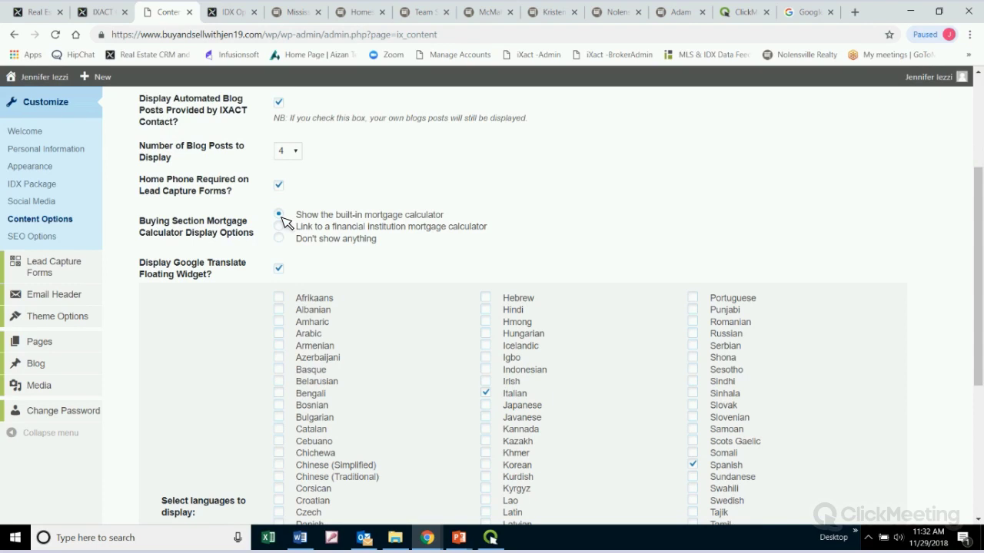
scroll(223, 228, "down", 2)
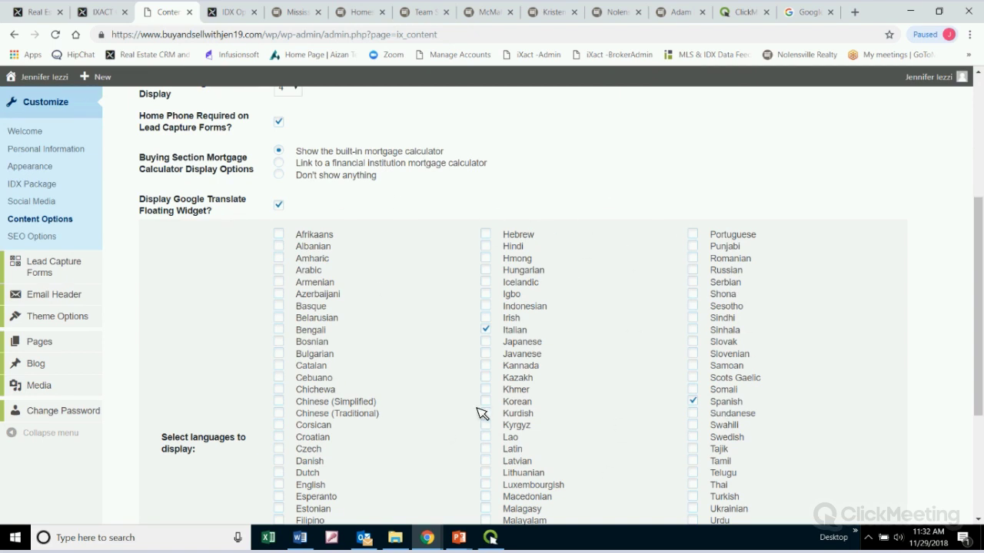
scroll(640, 375, "down", 4)
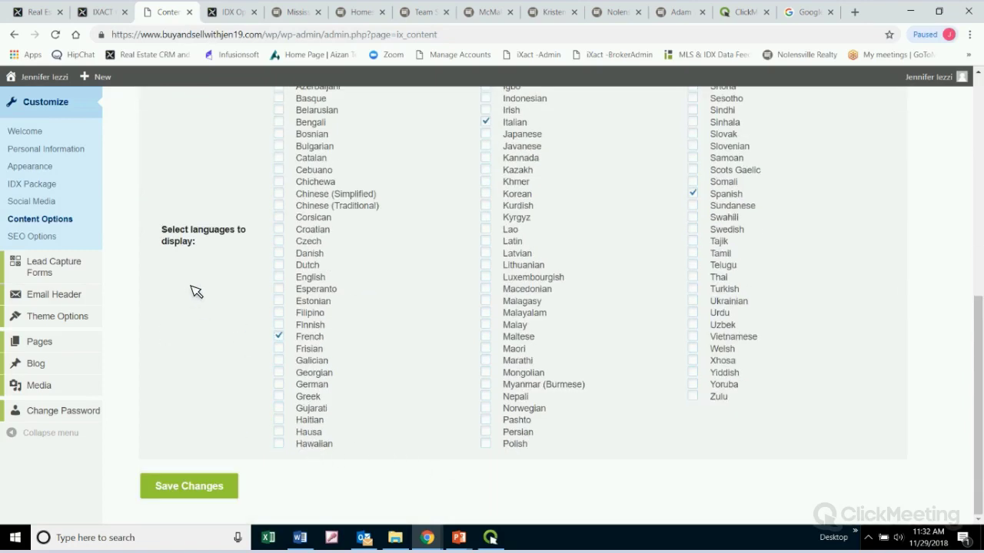
left_click(197, 486)
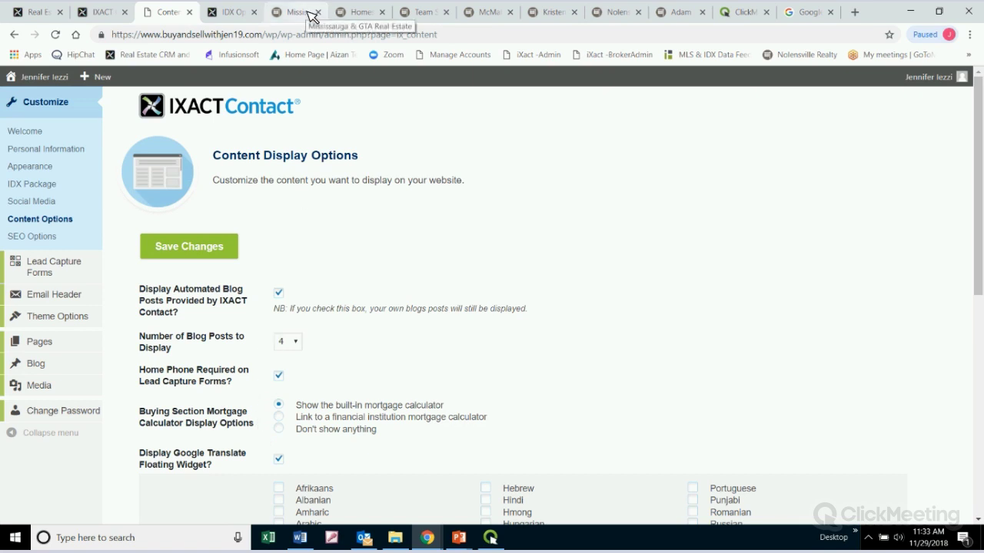
Translate the Mississauga site into Italian, restore English, then switch to the Team Stephens site
left_click(311, 13)
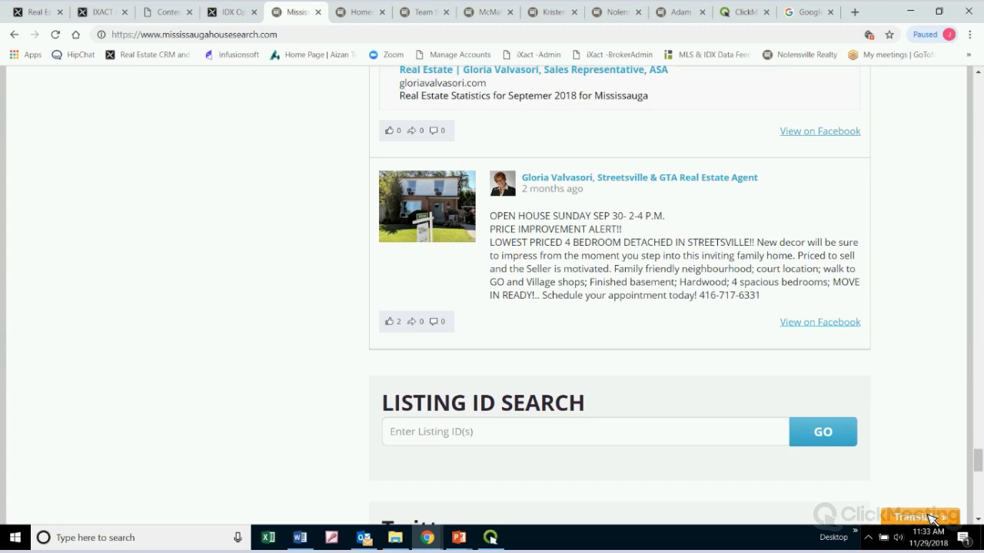
left_click(933, 519)
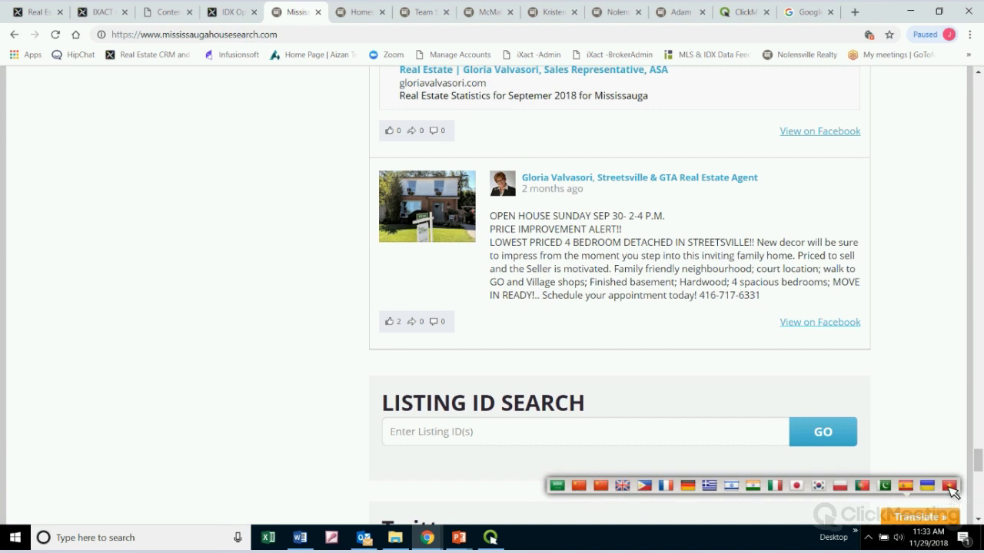
left_click(776, 488)
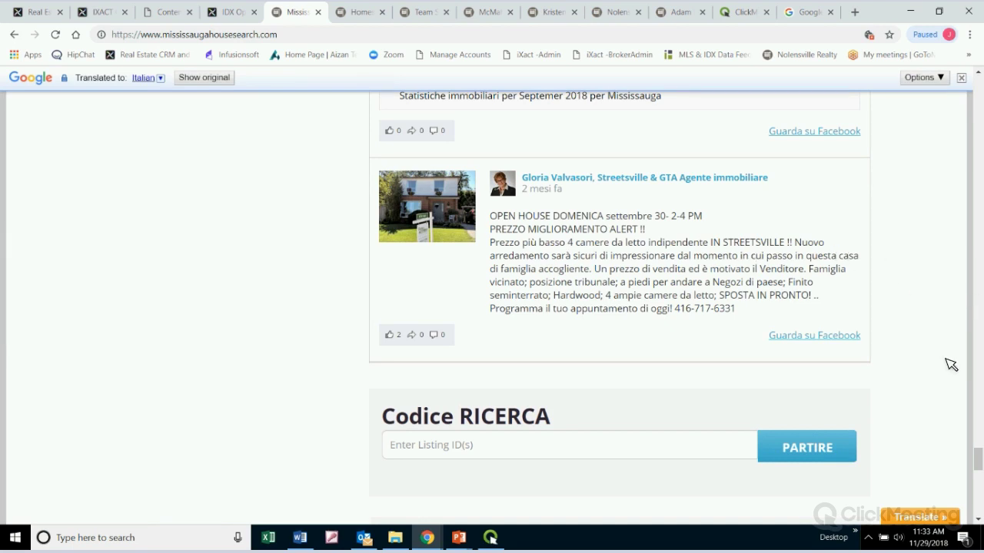
left_click(934, 518)
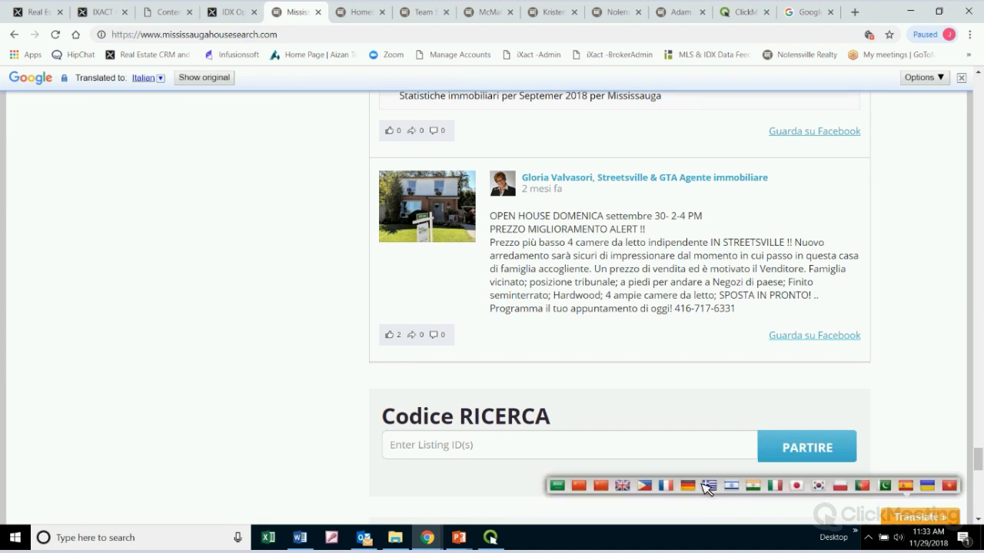
left_click(622, 486)
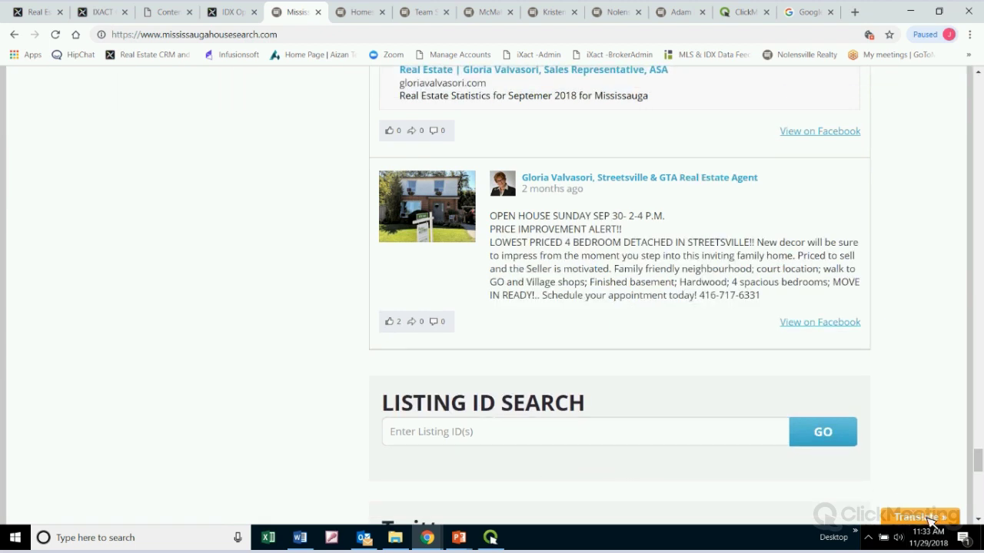
left_click(415, 12)
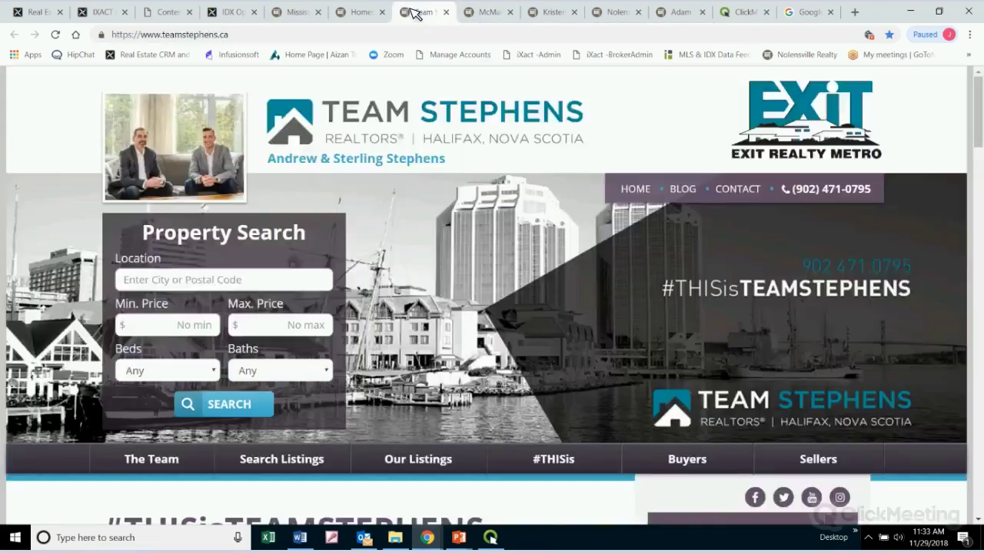
Show the McMahon site's French and Spanish translation flags, then return to the Mississauga site
left_click(497, 11)
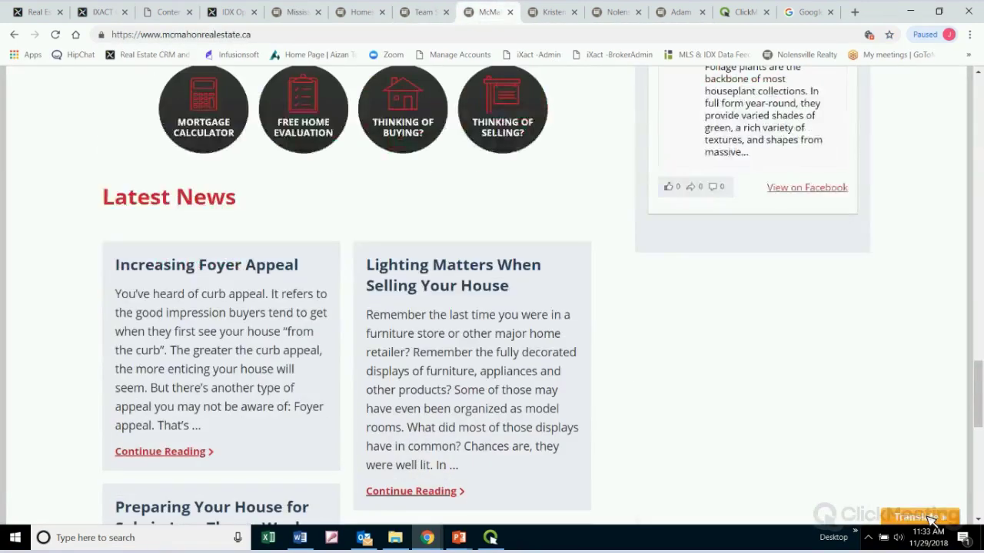
left_click(932, 519)
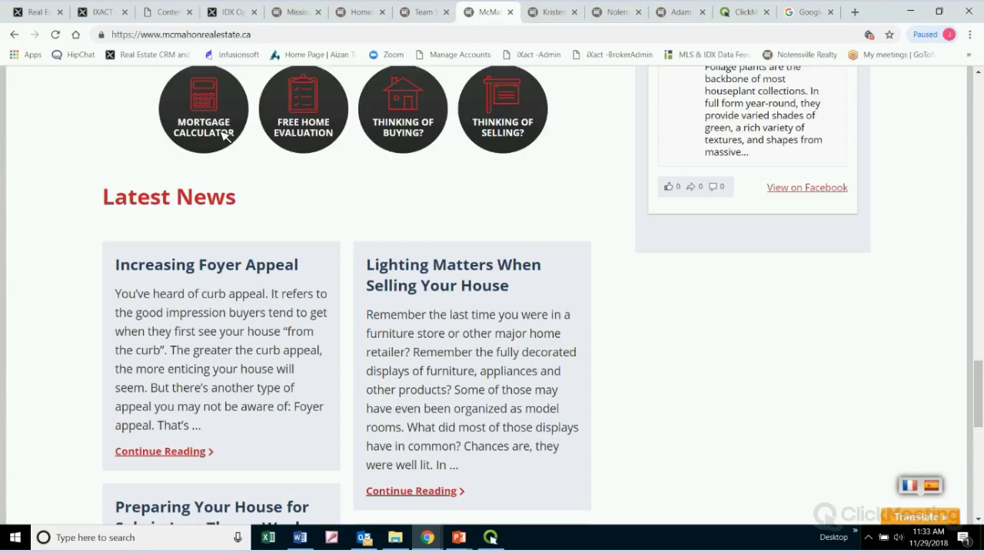
scroll(669, 204, "up", 3)
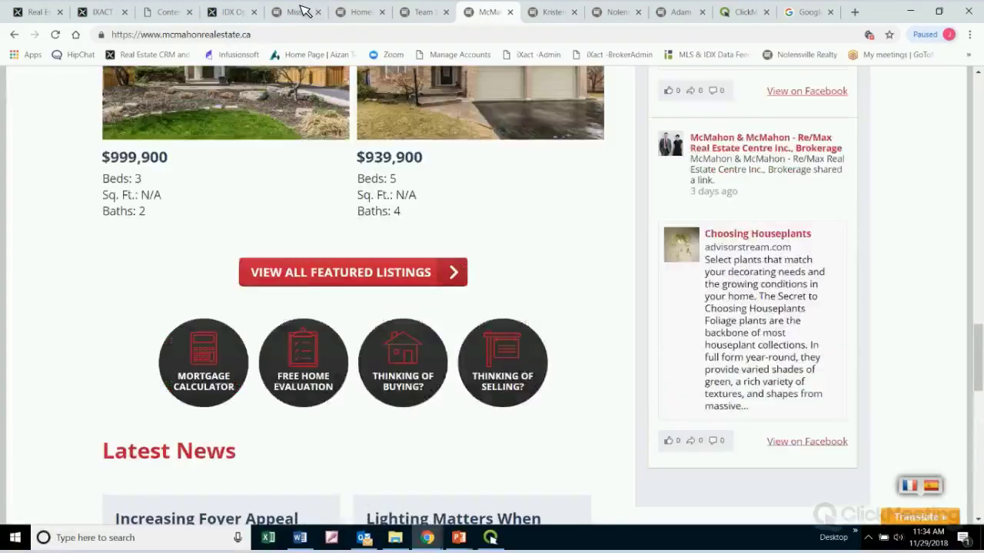
left_click(298, 12)
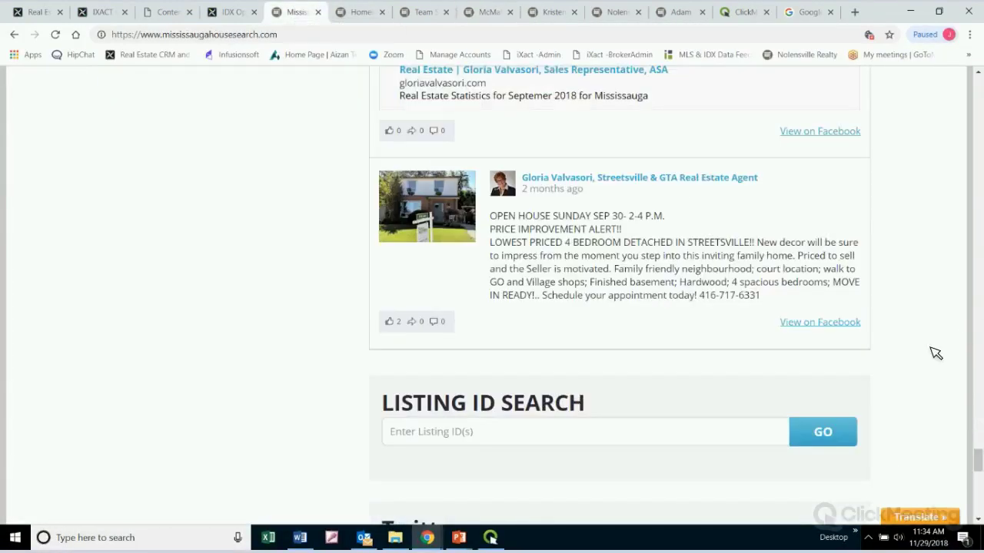
Open the Mississauga site's Buying page and scroll down to its built-in Mortgage Calculator
scroll(935, 353, "down", 10)
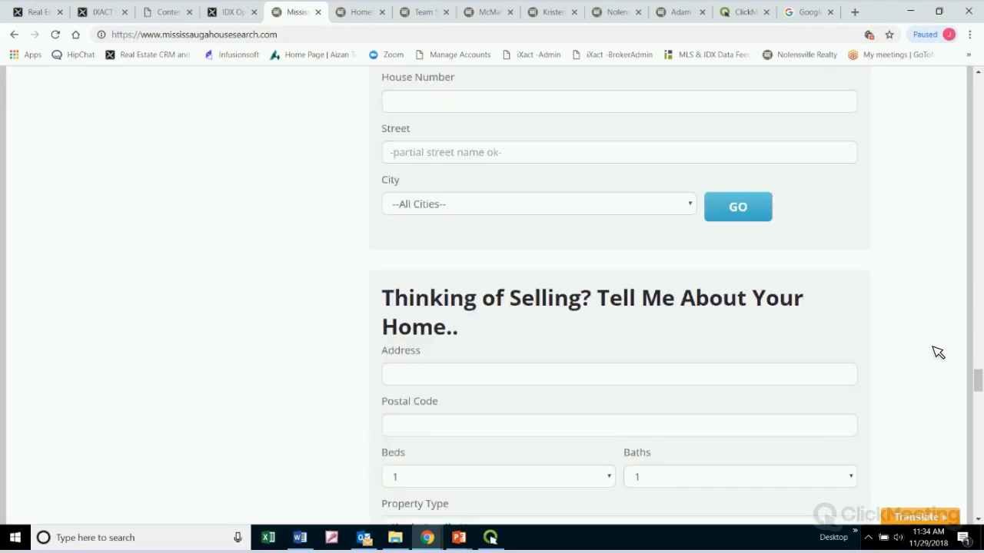
scroll(937, 352, "up", 10)
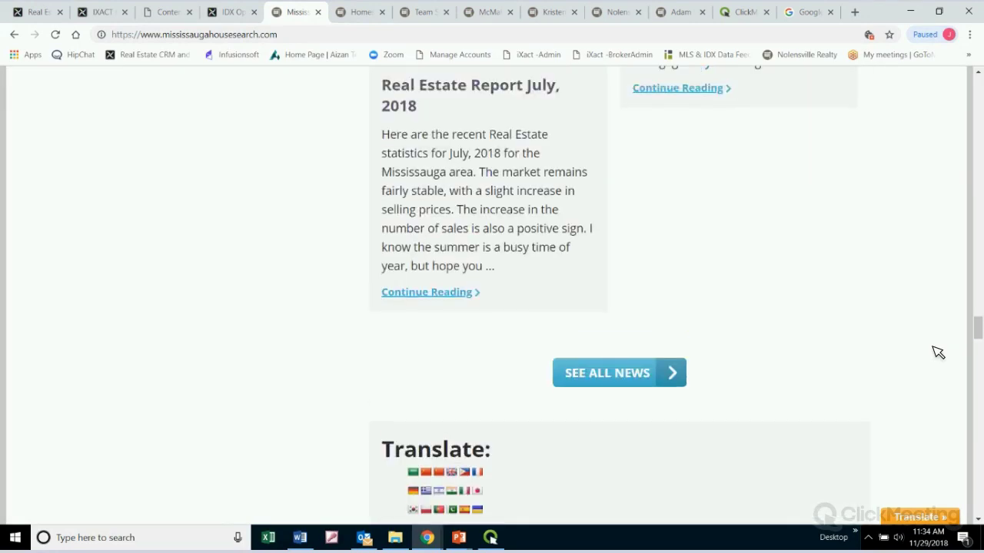
scroll(938, 352, "up", 10)
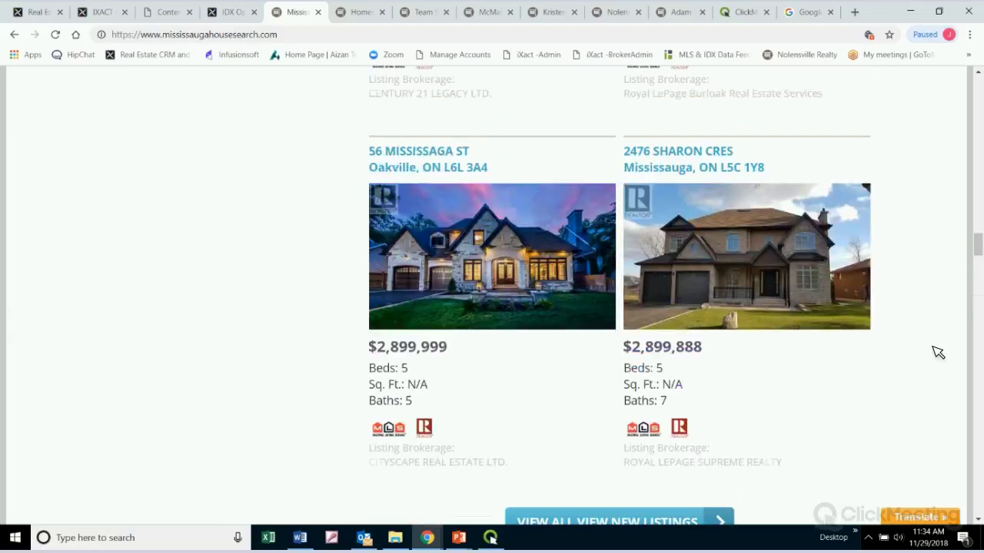
scroll(938, 352, "down", 5)
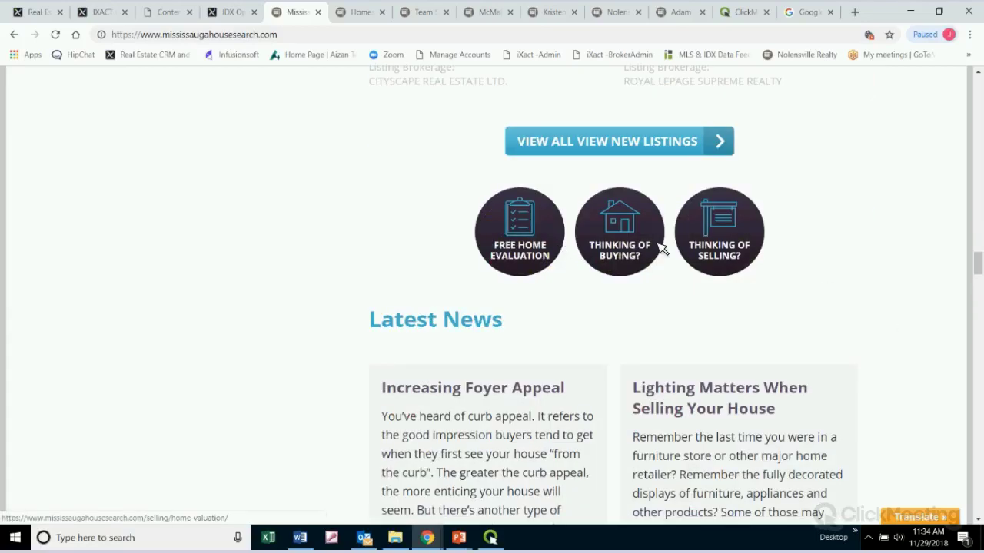
scroll(878, 312, "up", 6)
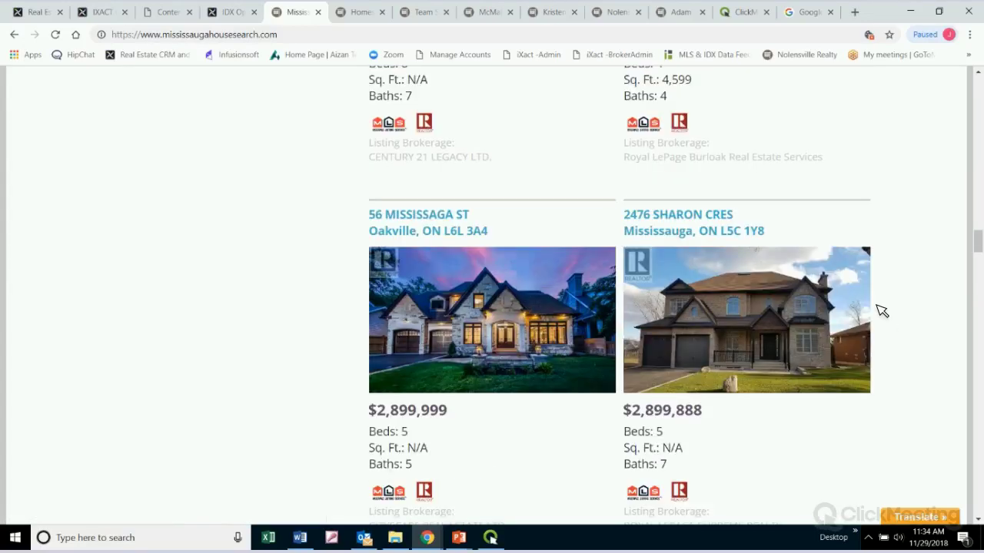
scroll(881, 310, "up", 15)
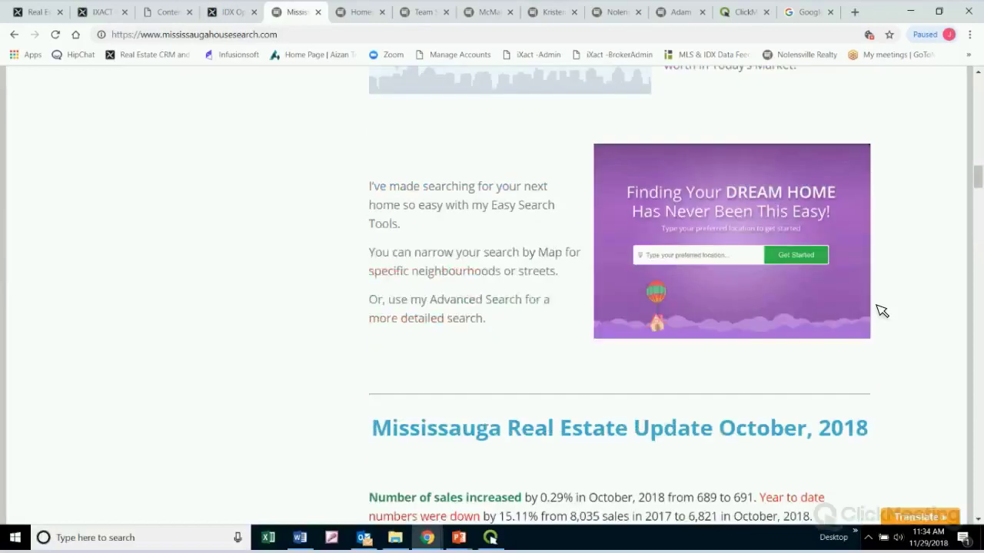
scroll(881, 310, "up", 15)
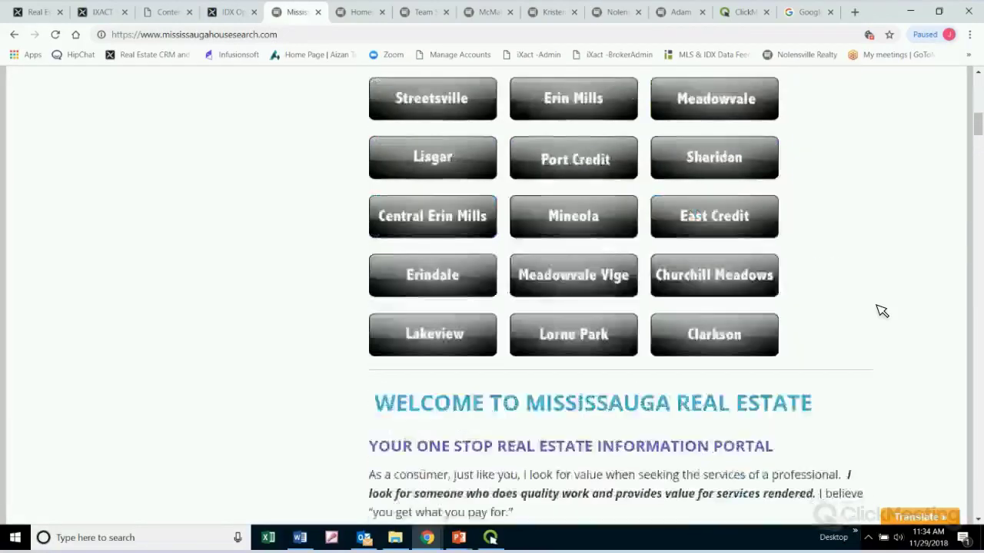
scroll(308, 242, "up", 8)
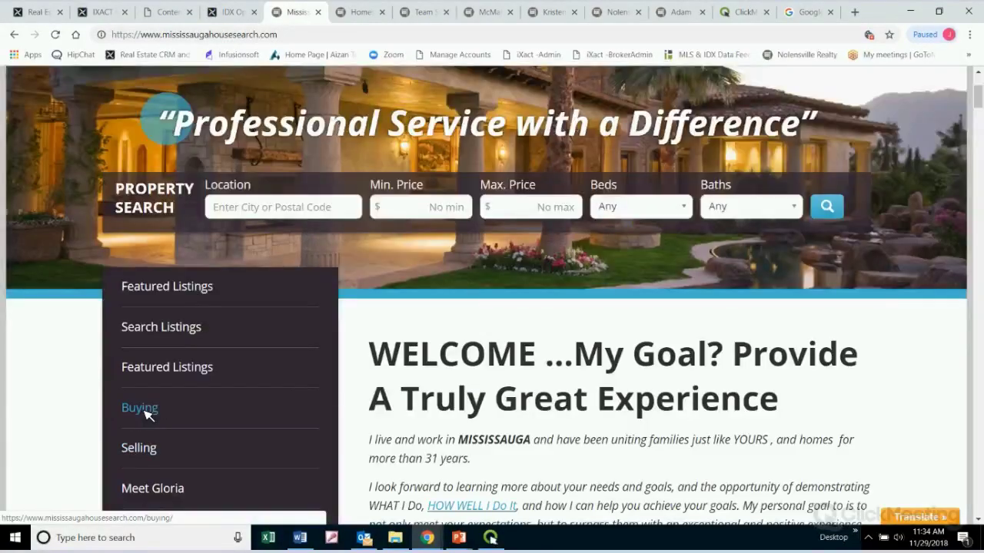
left_click(144, 411)
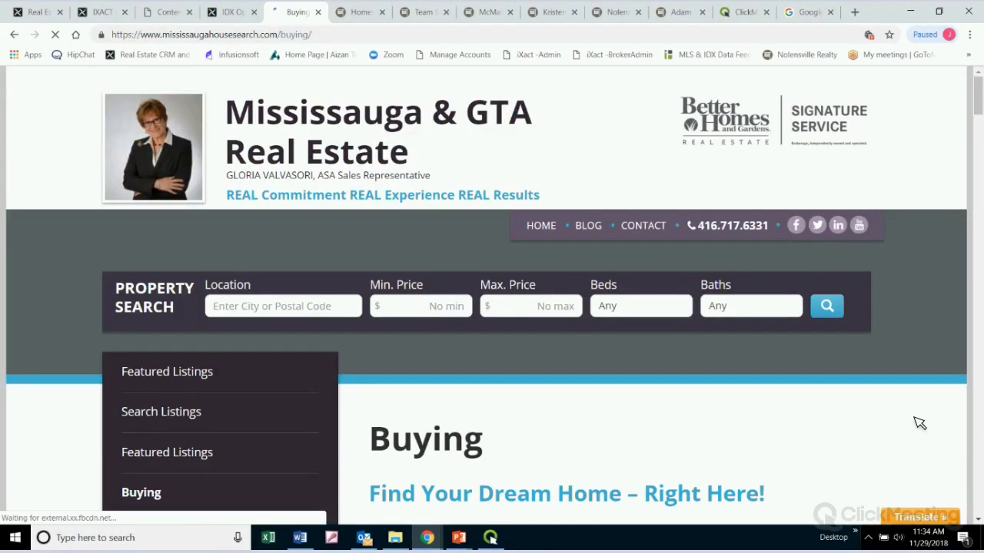
scroll(911, 407, "down", 10)
scroll(908, 404, "down", 7)
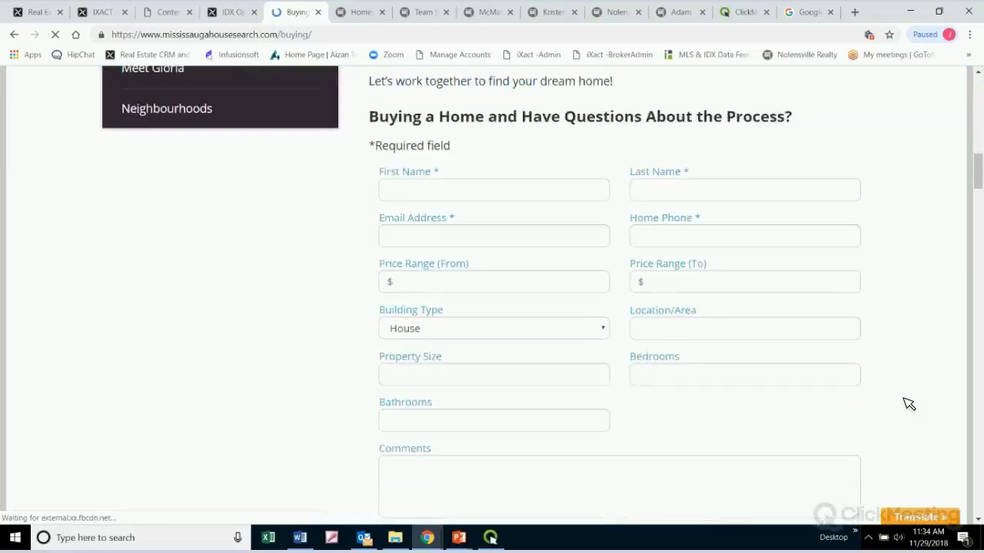
scroll(799, 310, "down", 2)
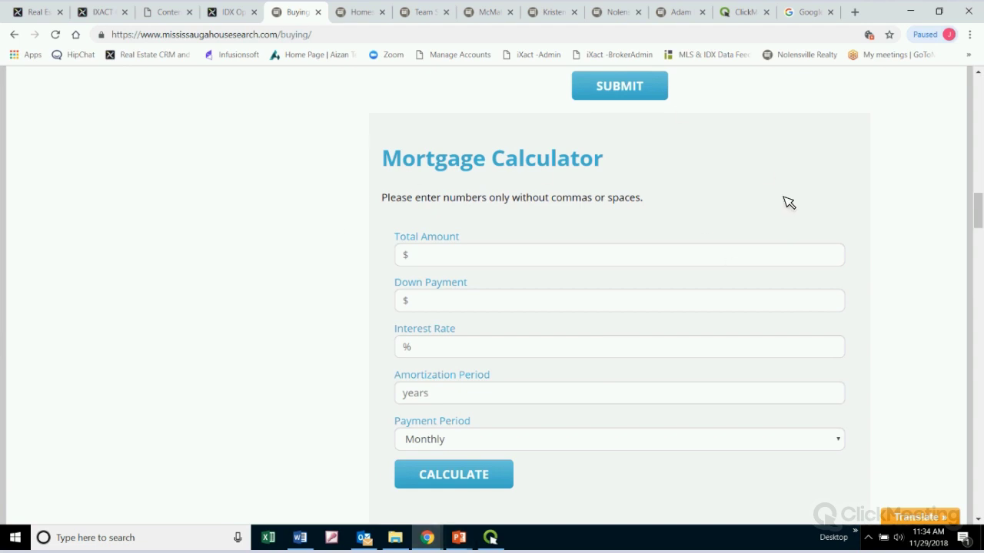
Go from the Mississauga Buying page to the site's home page
left_click(170, 13)
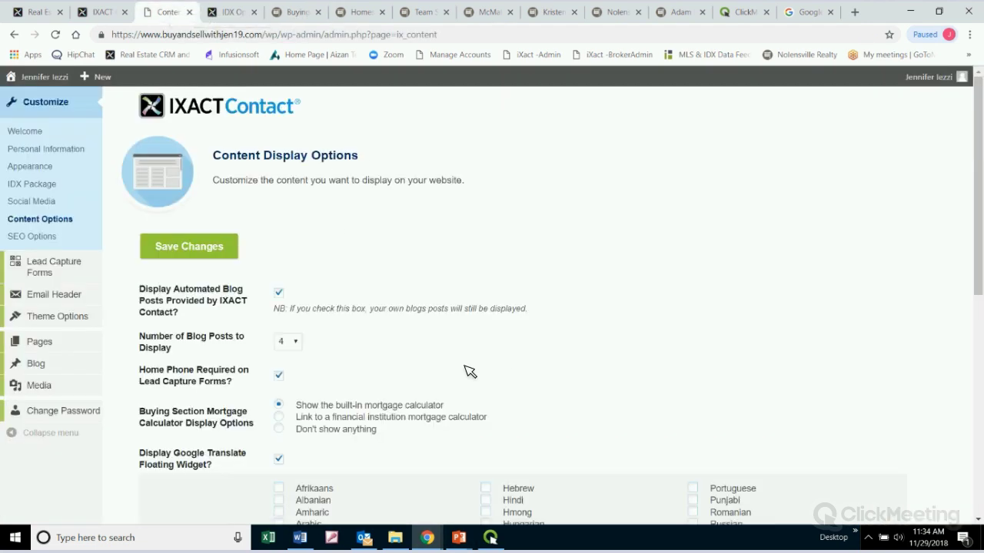
left_click(286, 13)
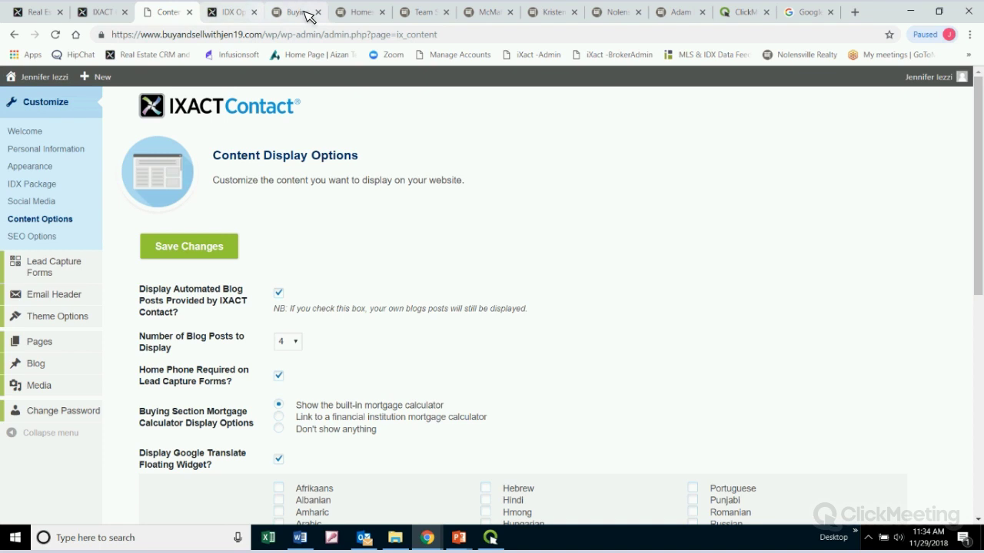
scroll(883, 319, "up", 3)
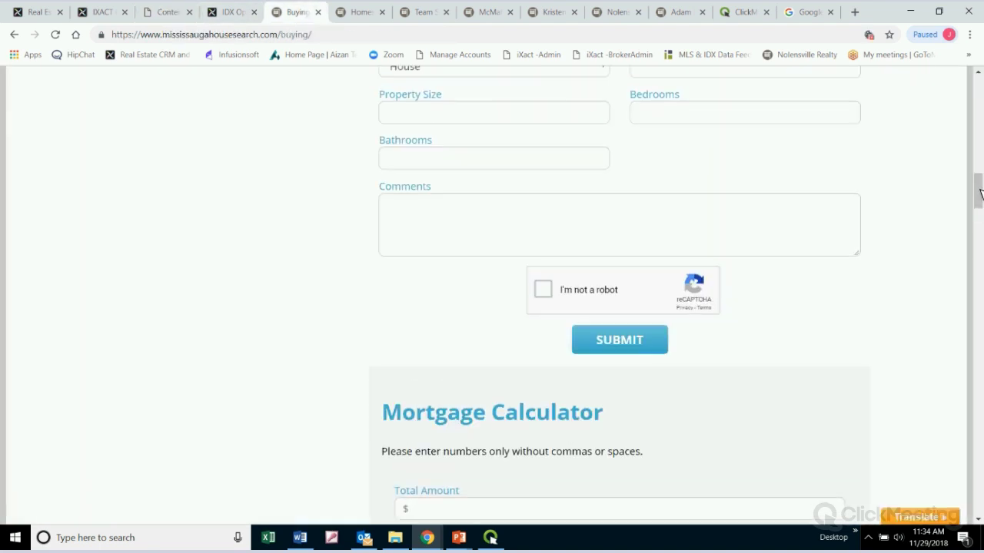
scroll(538, 154, "up", 10)
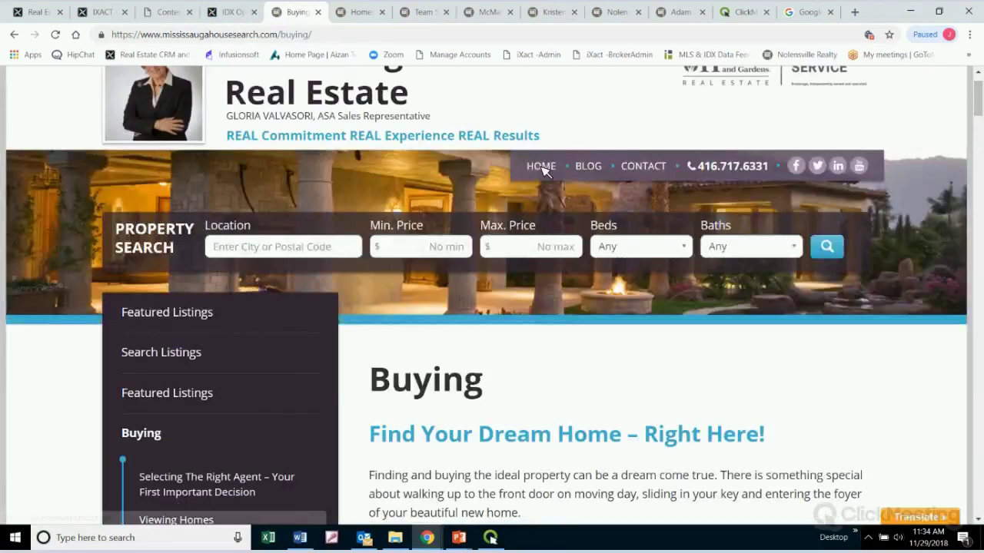
left_click(541, 168)
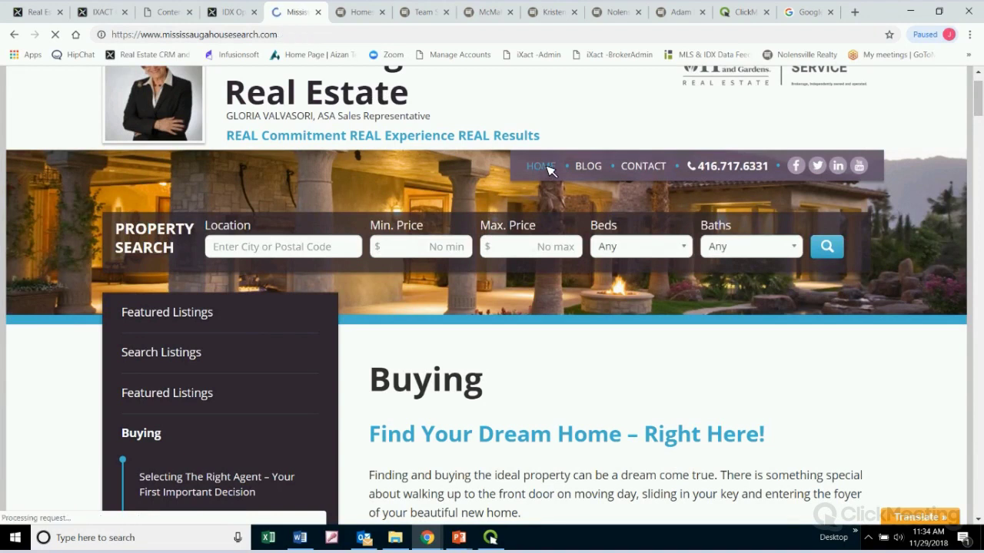
Scroll the Mississauga home page through its Latest News posts, then switch to Team Stephens
scroll(888, 355, "down", 3)
scroll(890, 357, "down", 3)
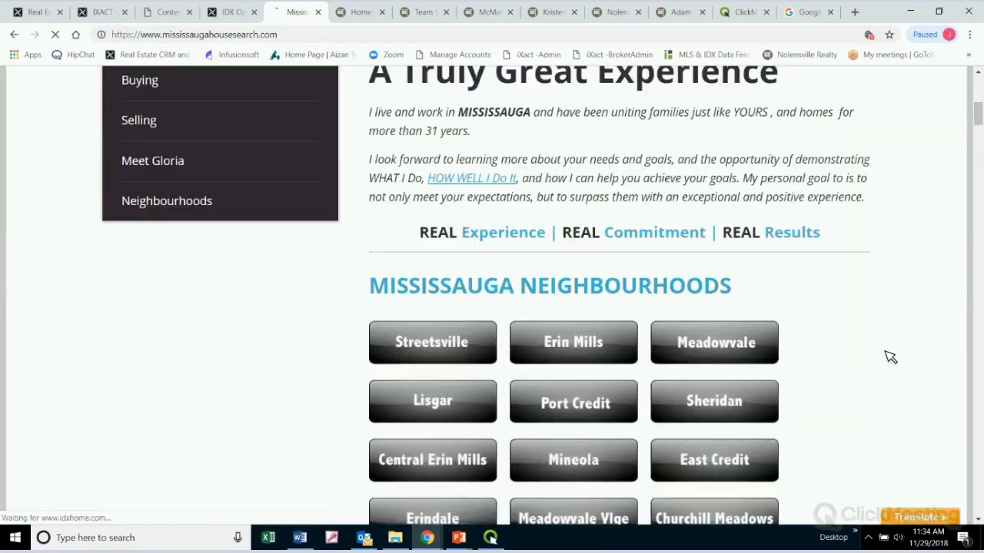
scroll(890, 357, "down", 15)
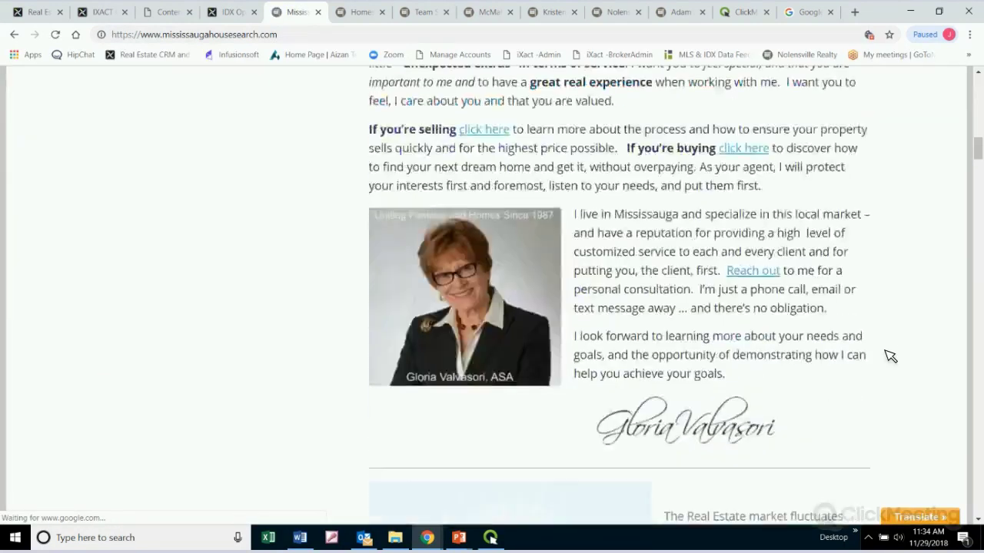
scroll(890, 356, "down", 15)
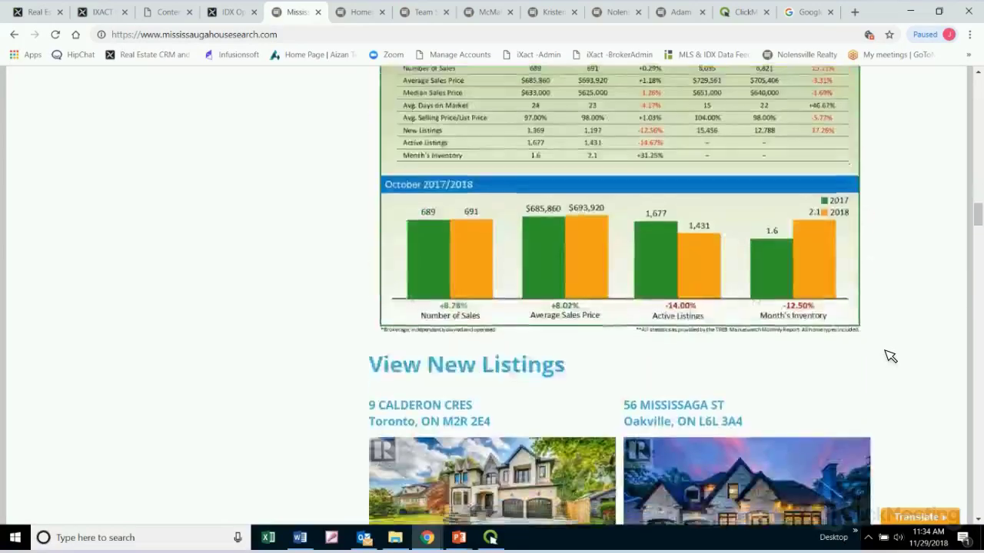
scroll(890, 357, "down", 6)
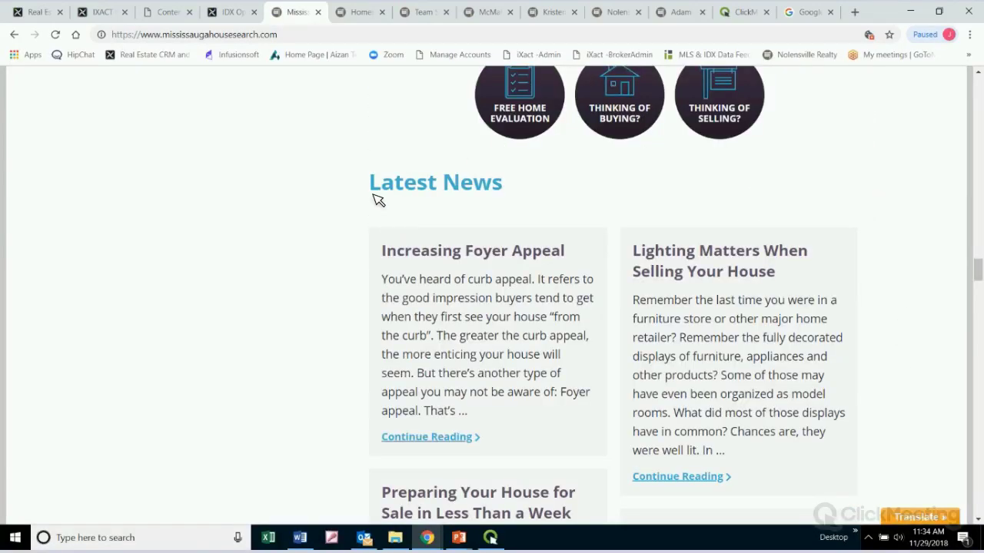
scroll(873, 244, "down", 2)
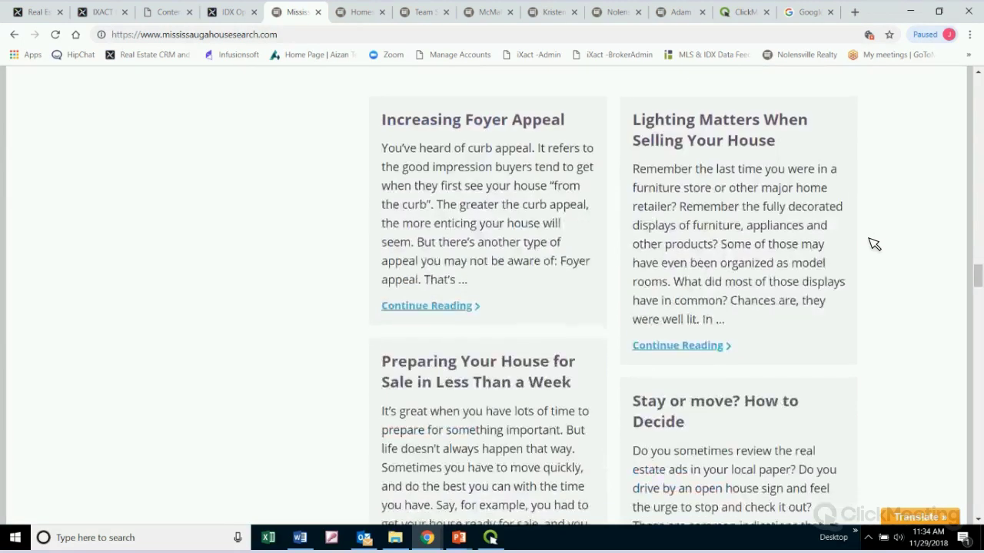
scroll(873, 243, "down", 2)
scroll(873, 244, "up", 2)
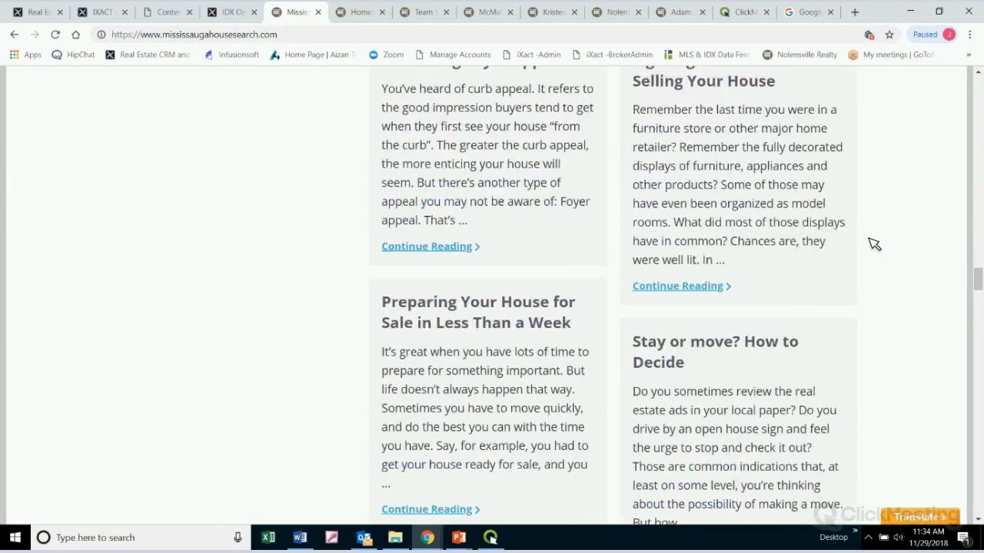
scroll(873, 244, "up", 2)
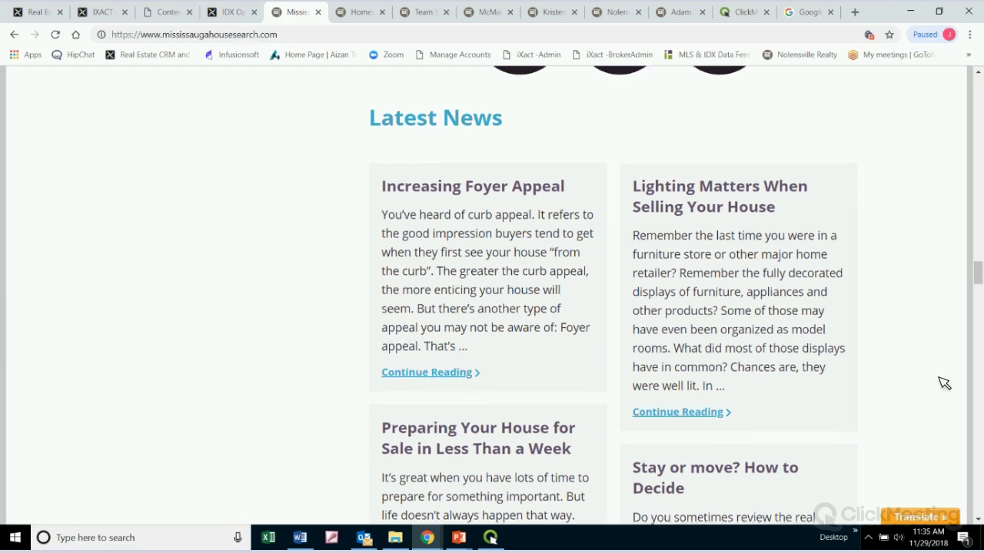
scroll(944, 383, "down", 3)
scroll(944, 382, "down", 10)
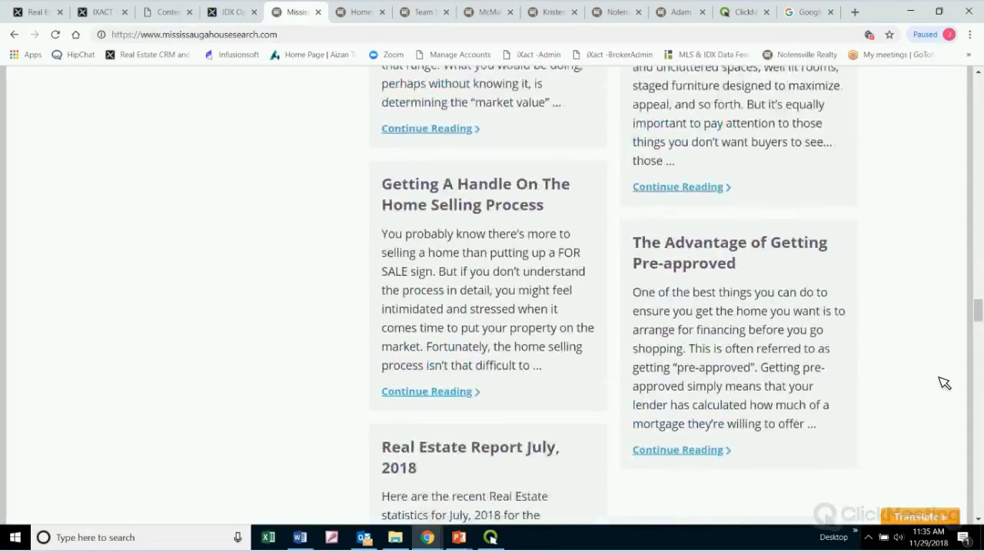
scroll(944, 383, "down", 2)
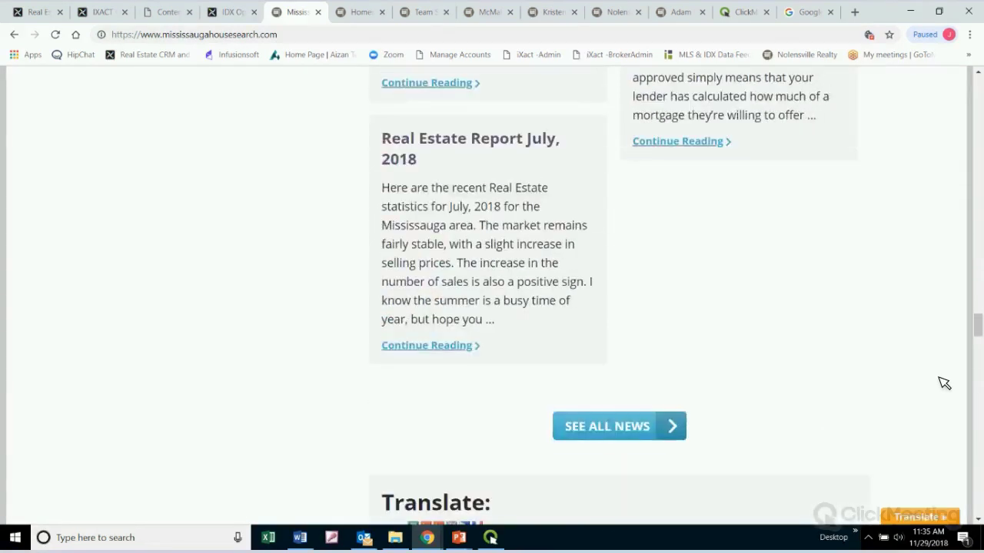
left_click(434, 10)
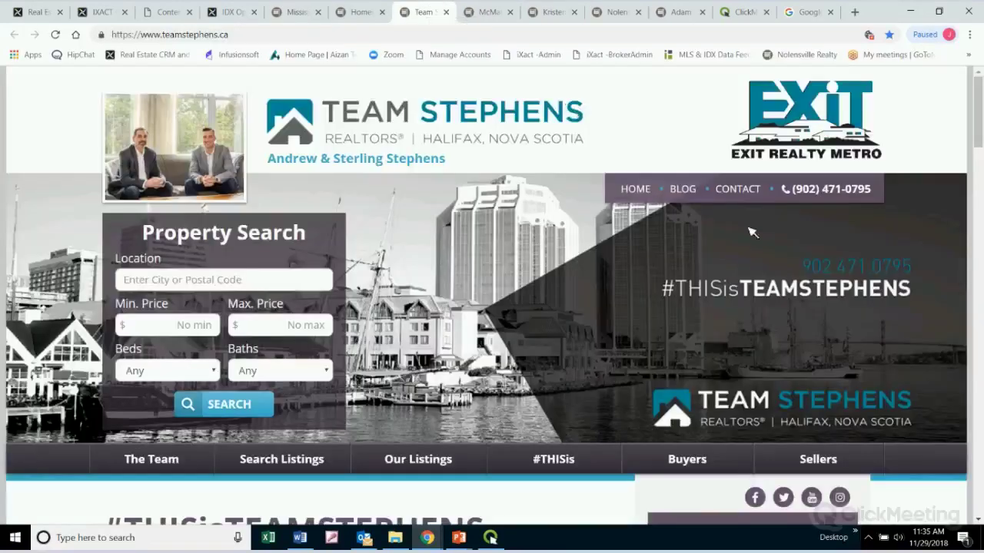
Browse the Team Stephens listings and Latest News, then go back to Content Display Options
scroll(930, 352, "down", 6)
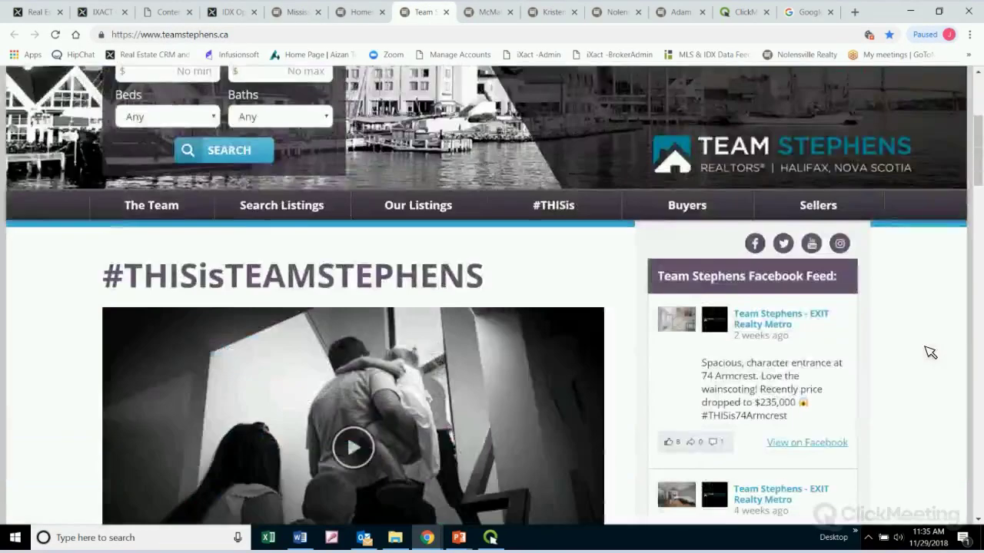
scroll(930, 352, "down", 10)
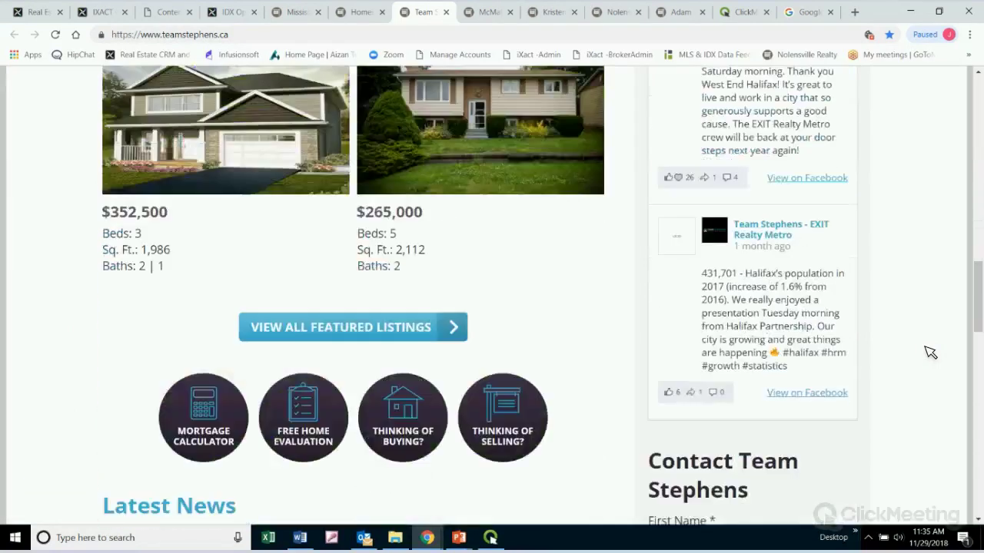
scroll(930, 352, "down", 3)
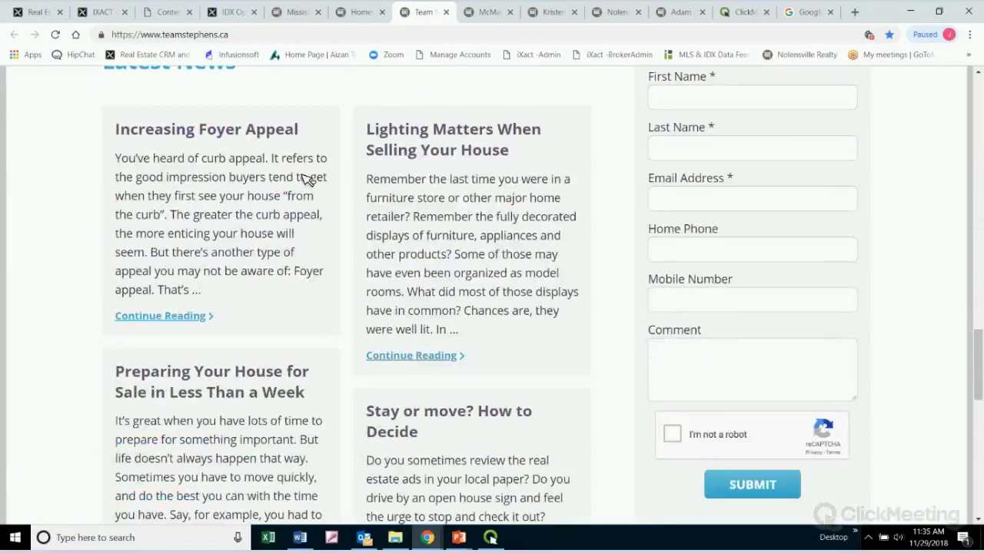
scroll(231, 188, "up", 2)
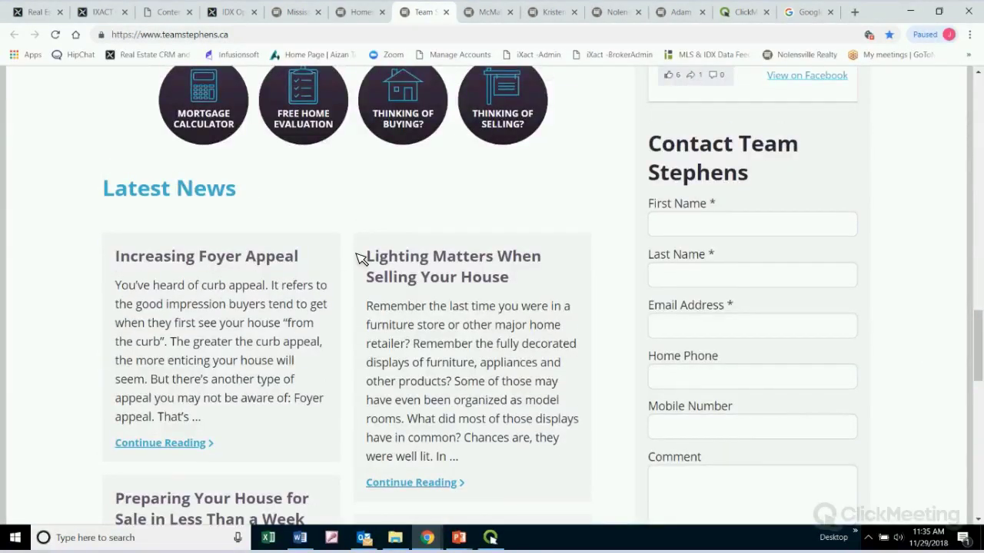
scroll(612, 281, "down", 1)
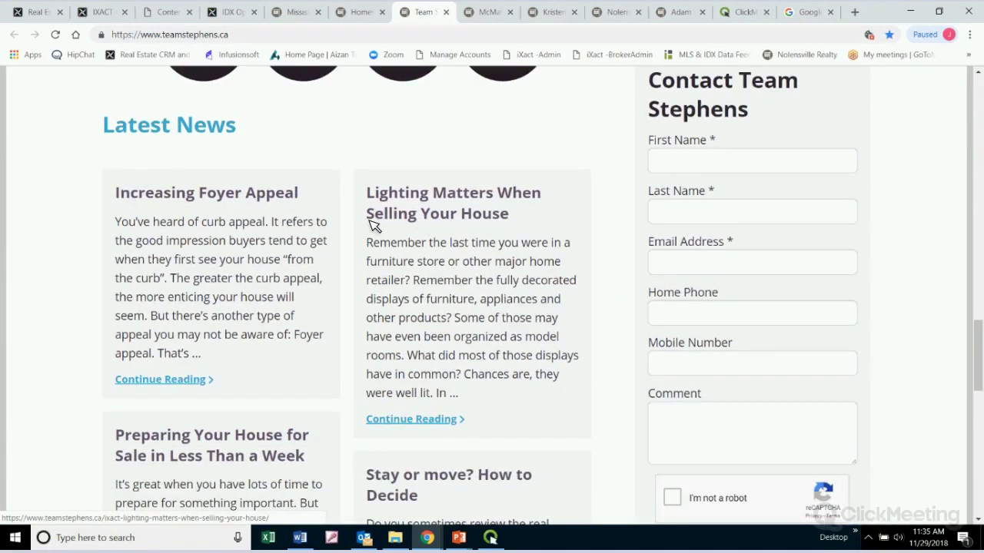
scroll(374, 225, "down", 10)
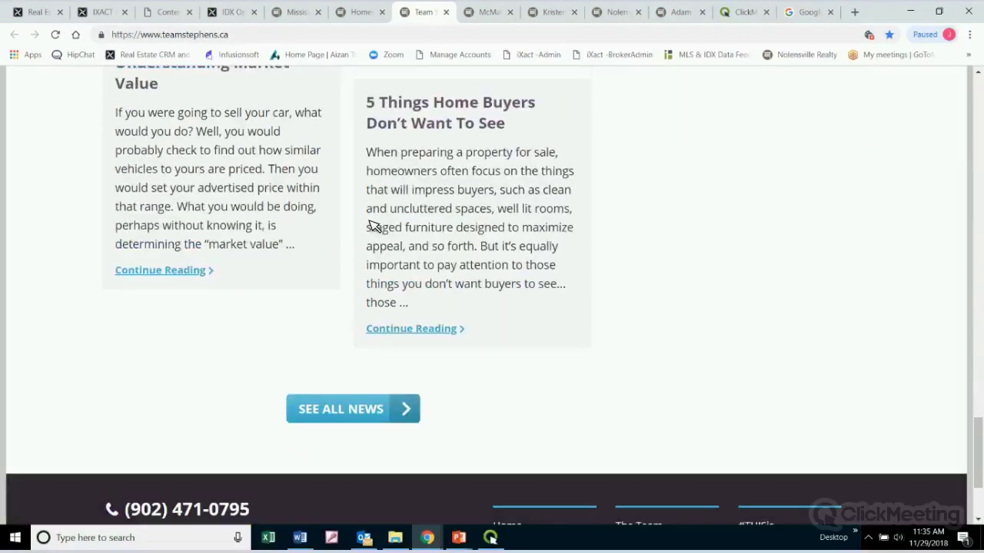
scroll(372, 225, "up", 10)
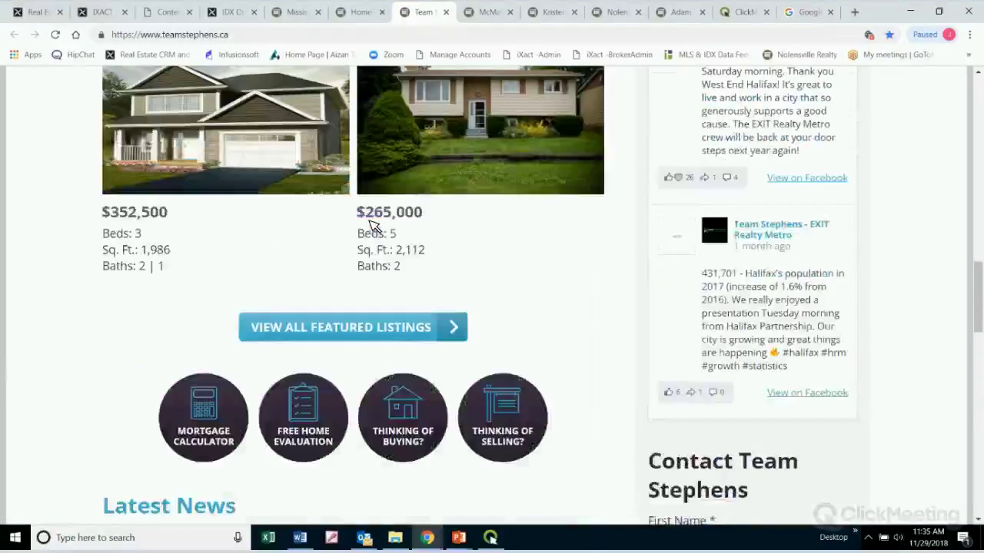
scroll(373, 225, "up", 3)
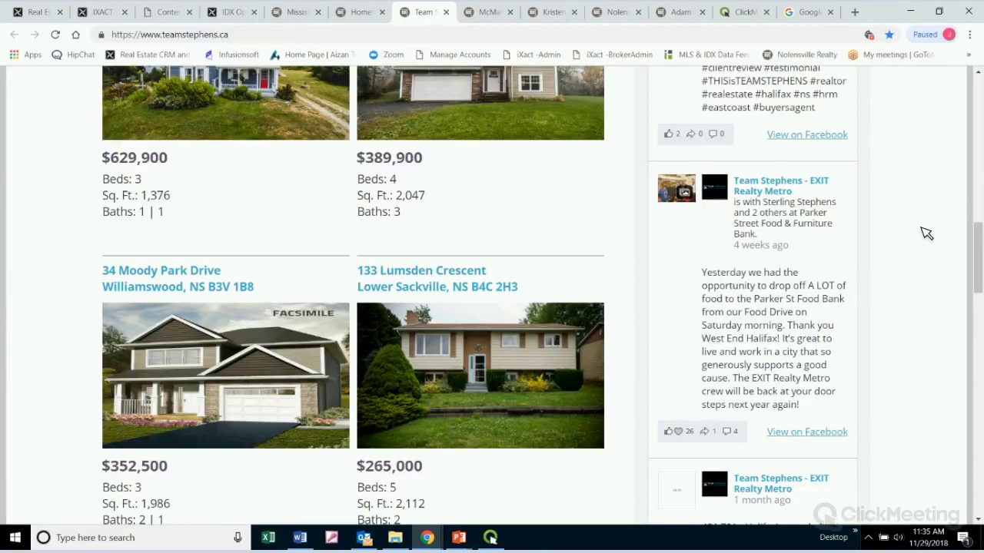
scroll(926, 232, "up", 10)
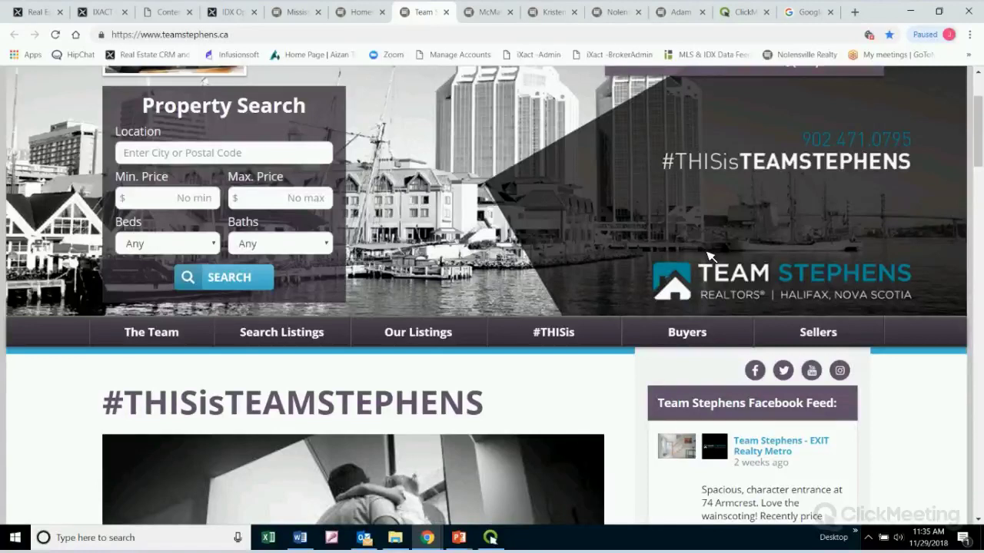
left_click(178, 12)
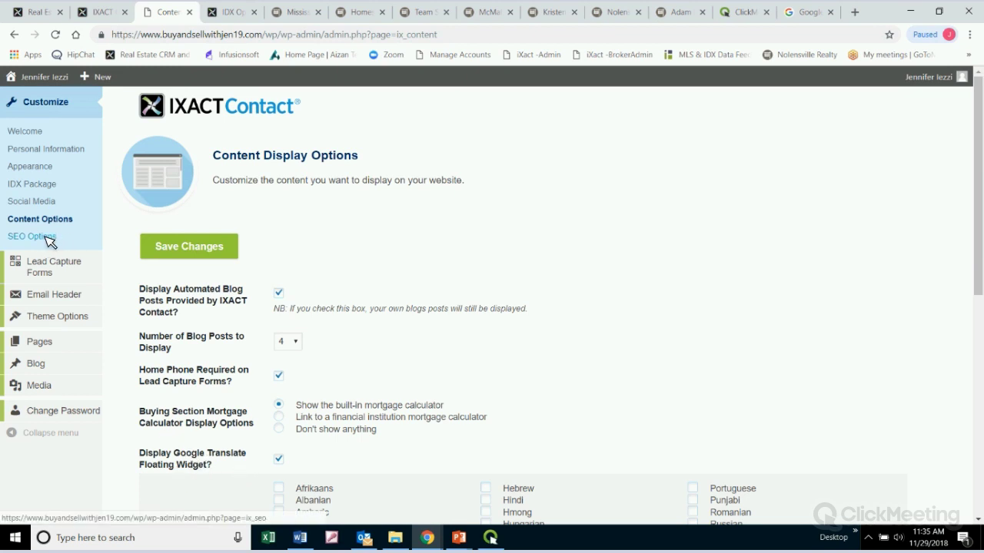
Open SEO Options, highlight the SEO Description label, then bring up the Google homepage
left_click(47, 238)
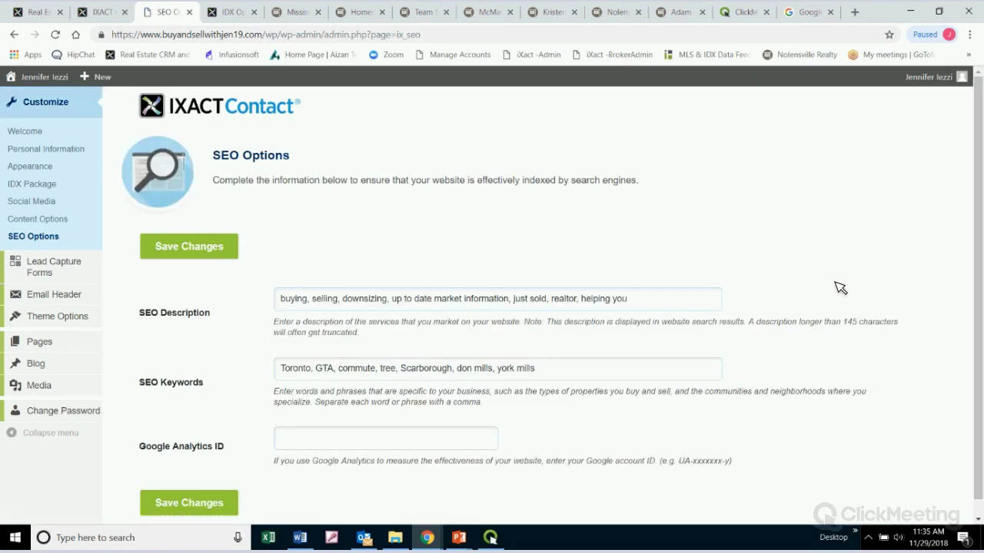
scroll(840, 287, "down", 1)
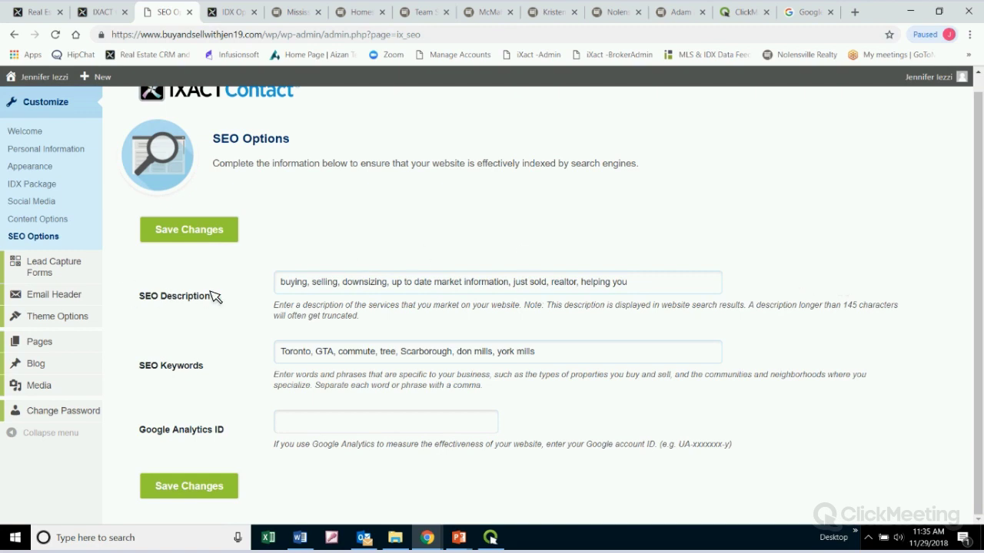
left_click_drag(138, 300, 298, 297)
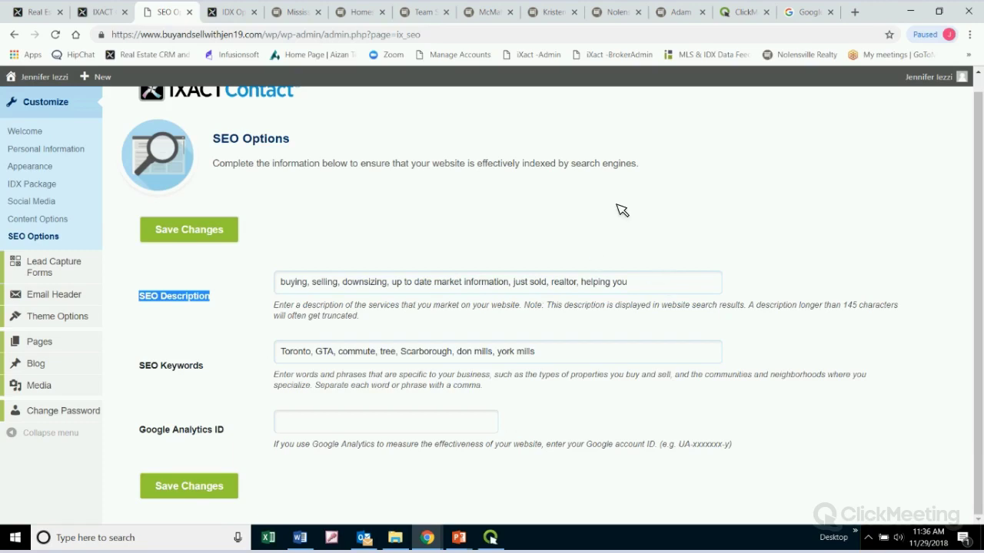
left_click(807, 11)
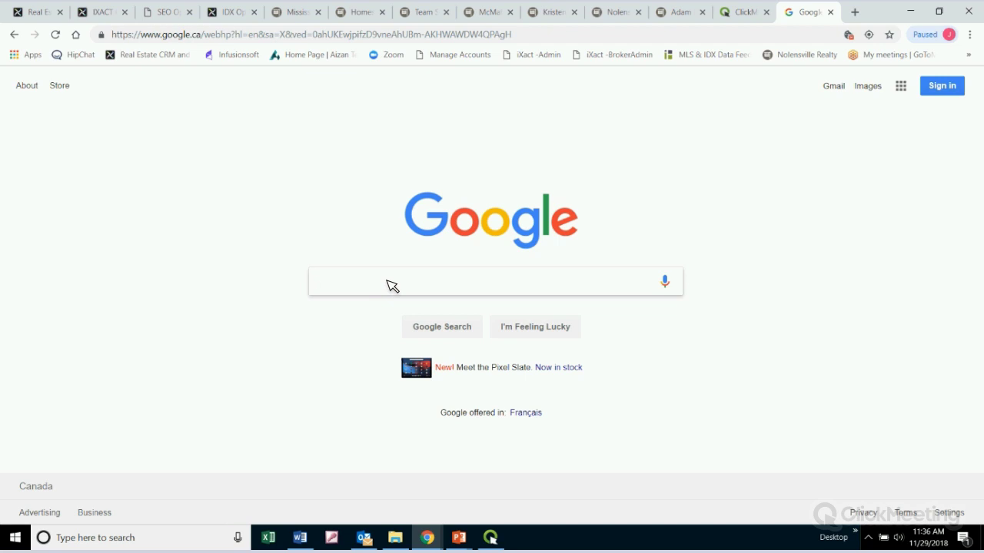
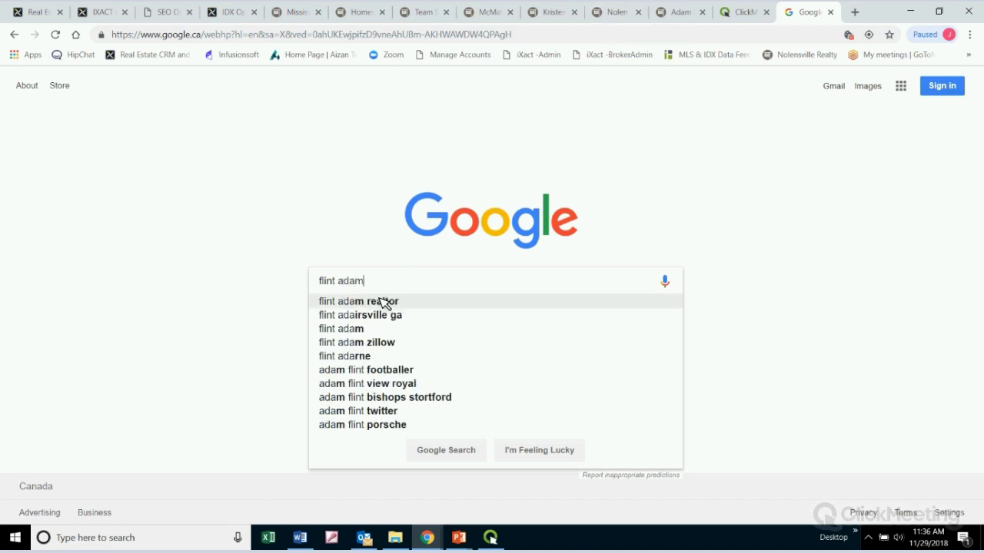
Search Google for a Nolensville realtor by name
key("Return")
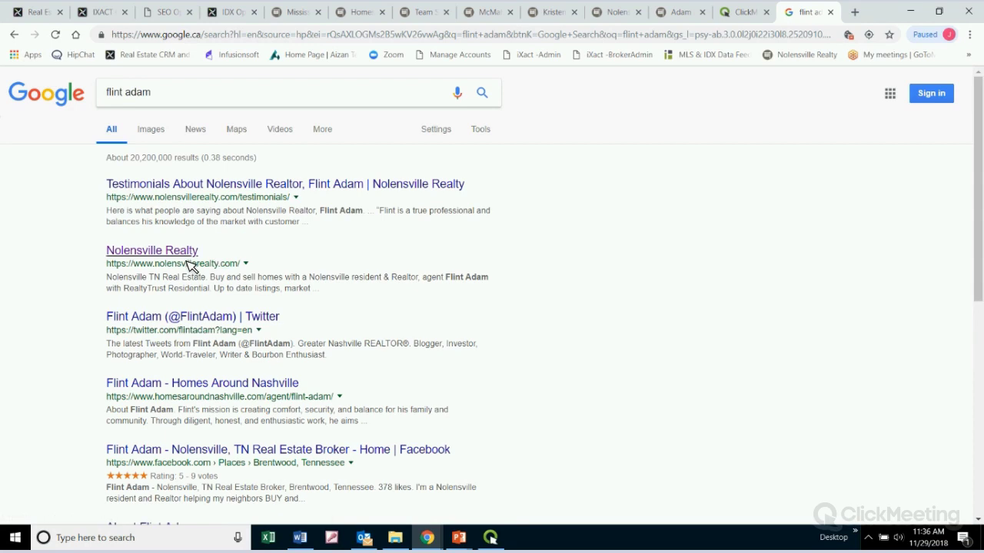
left_click(127, 254)
Highlight the Nolensville Realty result's two-line description, then return to the SEO Options page
left_click_drag(108, 282, 413, 294)
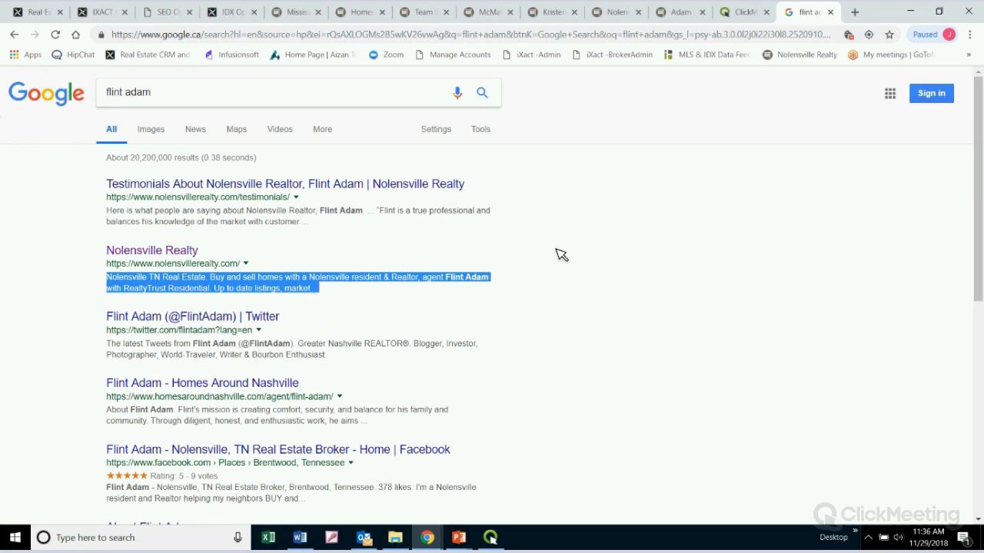
left_click(549, 278)
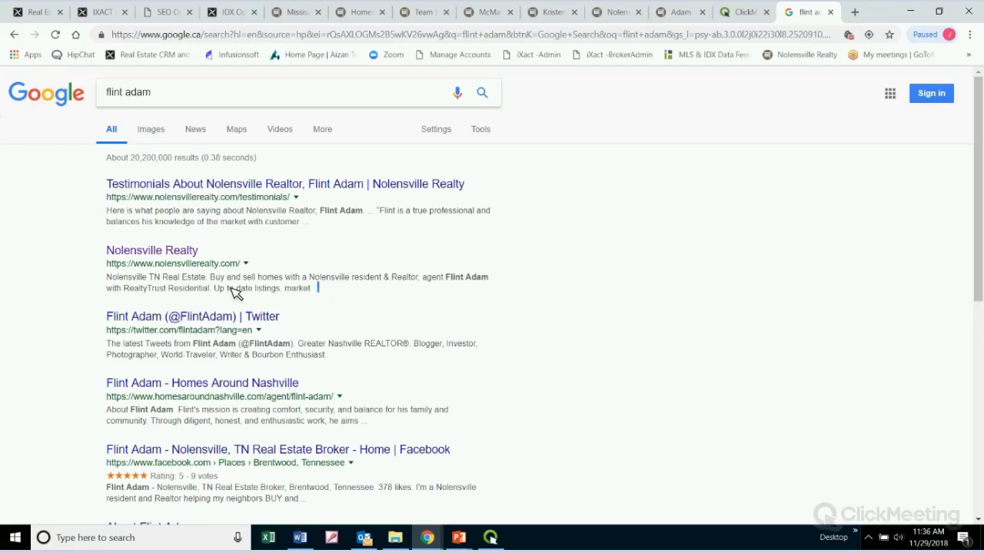
left_click_drag(319, 288, 105, 280)
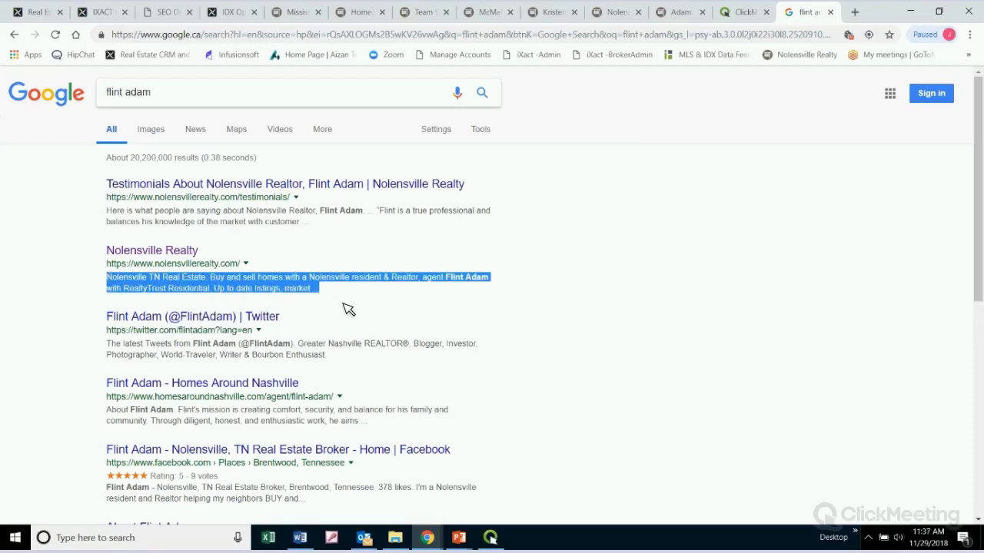
left_click(300, 277)
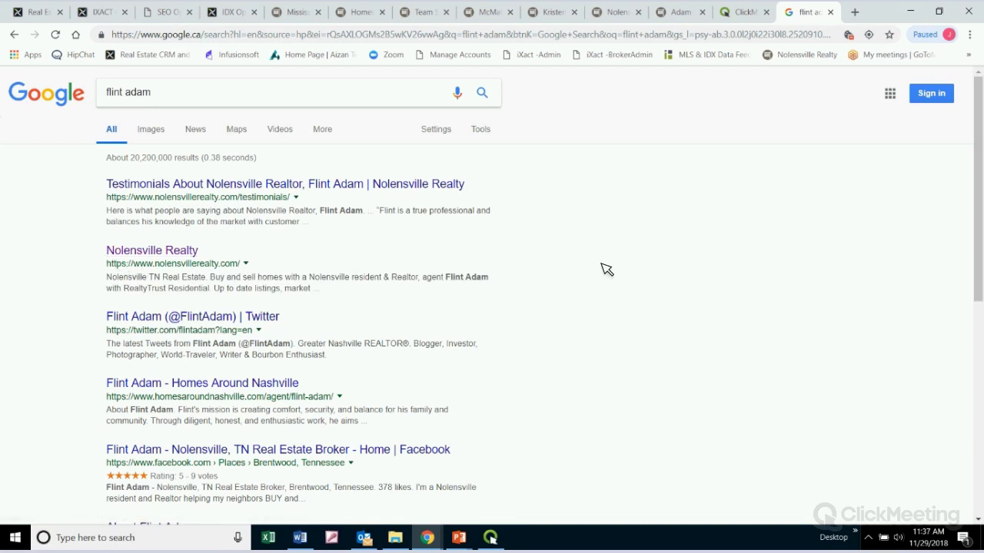
left_click(164, 10)
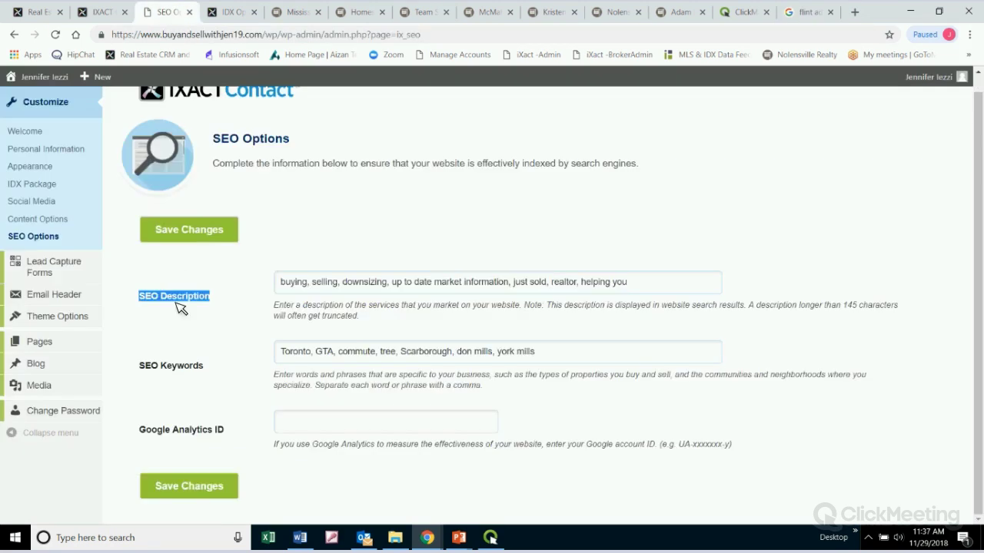
Highlight SEO Keywords, inspect the keywords and empty Google Analytics ID fields, then open Lead Capture Forms
left_click_drag(216, 367, 150, 377)
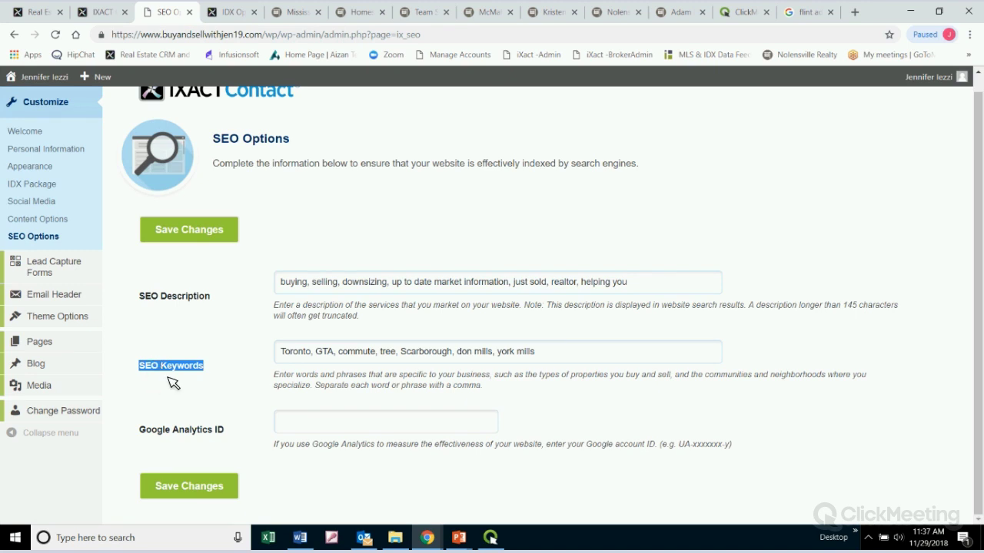
left_click(626, 357)
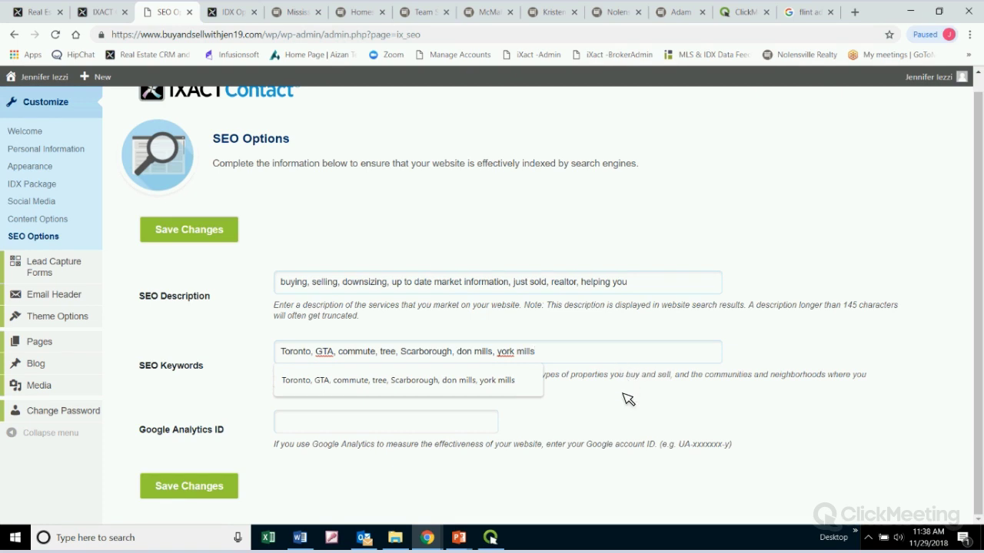
left_click(629, 399)
left_click(367, 421)
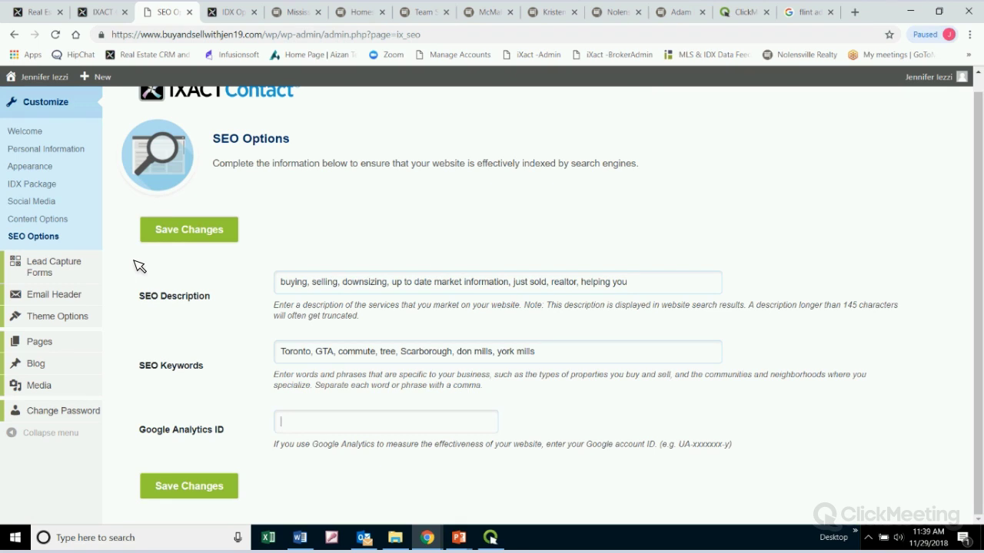
left_click(77, 266)
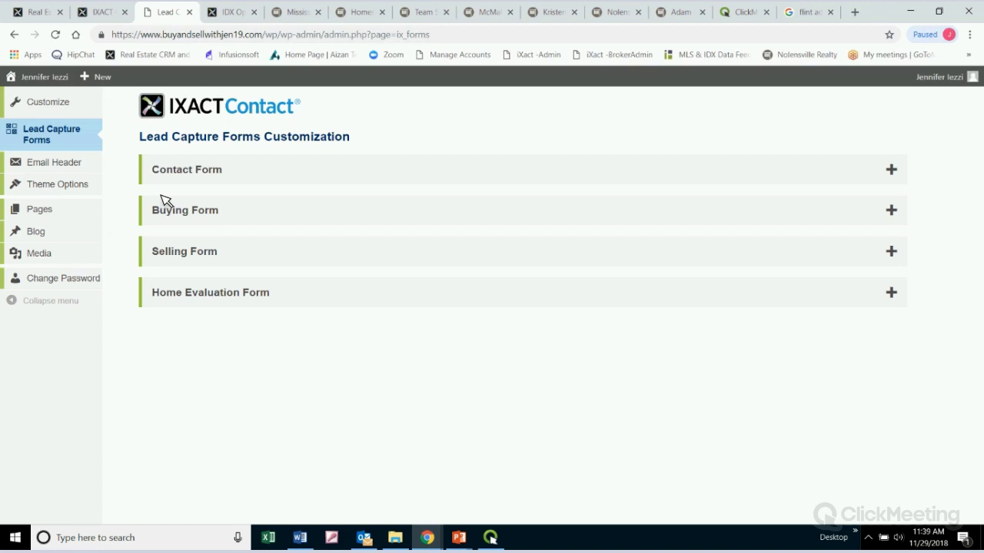
Expand the Contact Form to show its title 'Please contact me with more information' and required fields
left_click(900, 181)
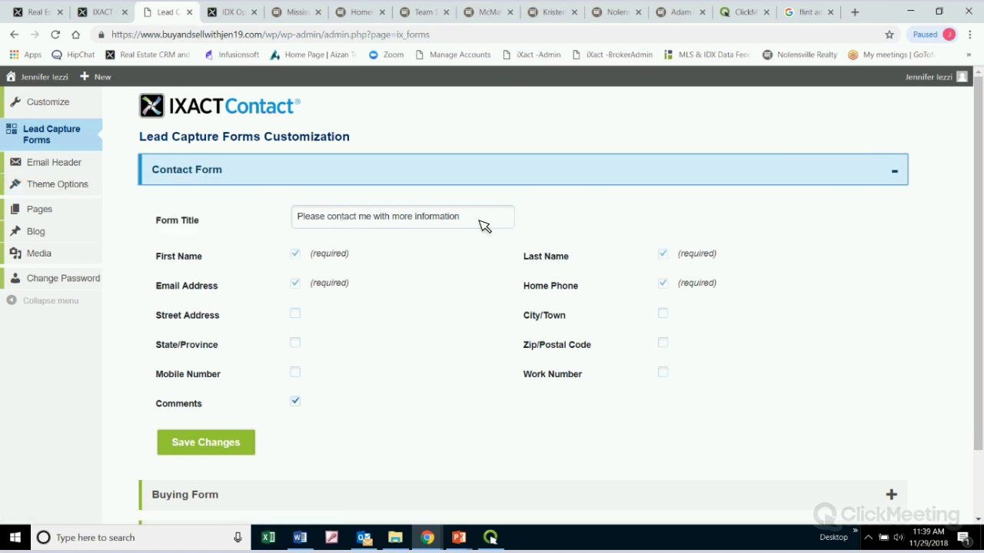
left_click_drag(484, 222, 340, 209)
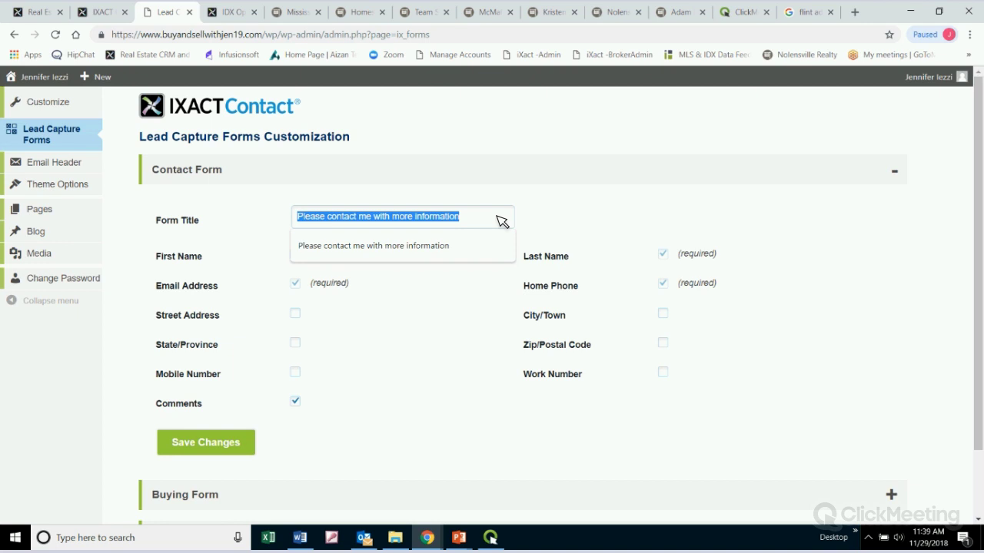
left_click(489, 221)
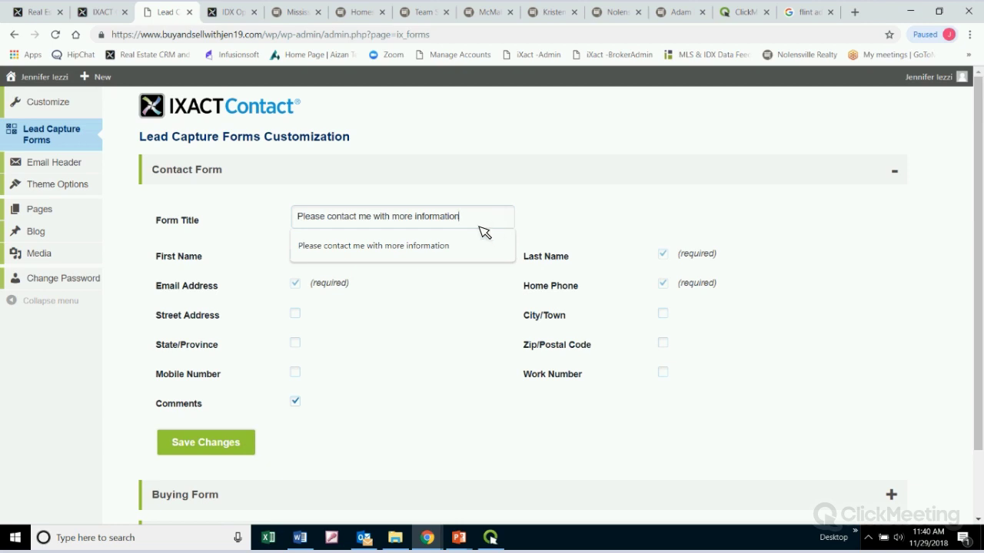
left_click(947, 335)
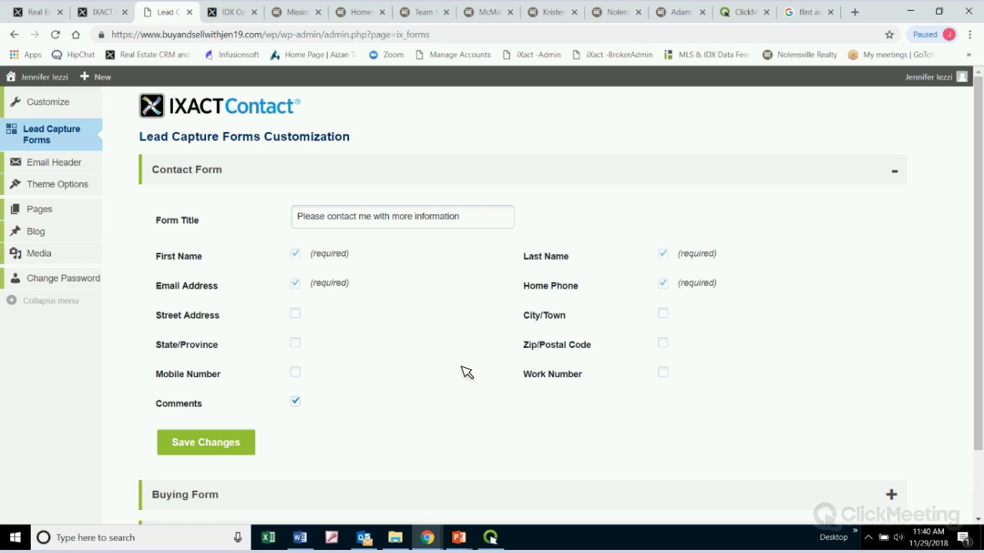
scroll(466, 373, "down", 2)
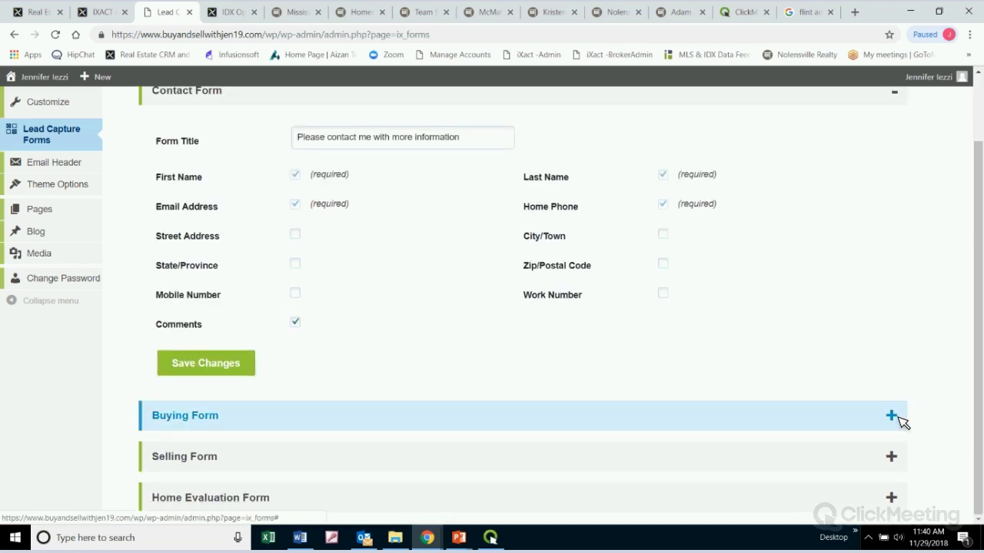
Expand the Buying Form and Selling Form settings and review their price range, bedroom and address checkboxes
left_click(892, 416)
scroll(914, 345, "down", 5)
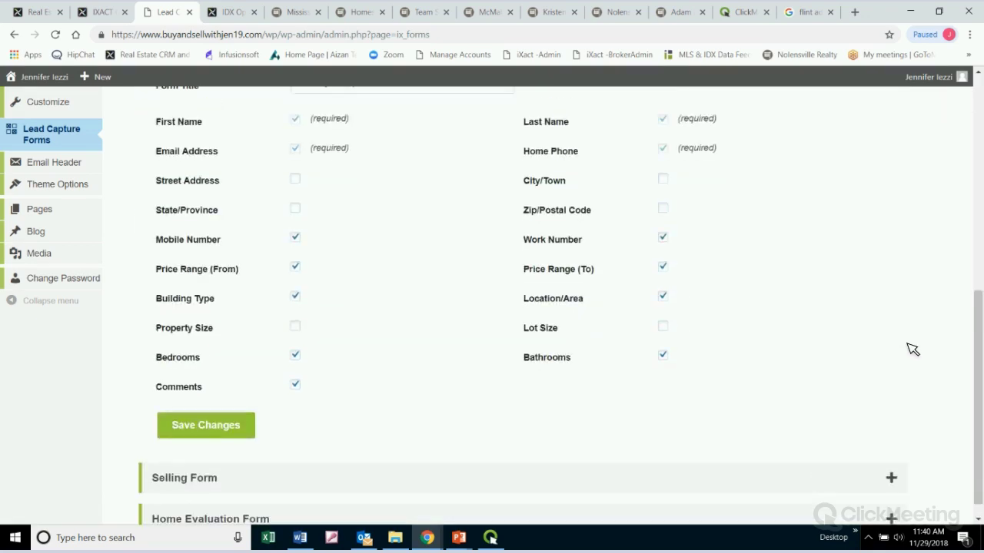
left_click(891, 456)
scroll(891, 338, "down", 3)
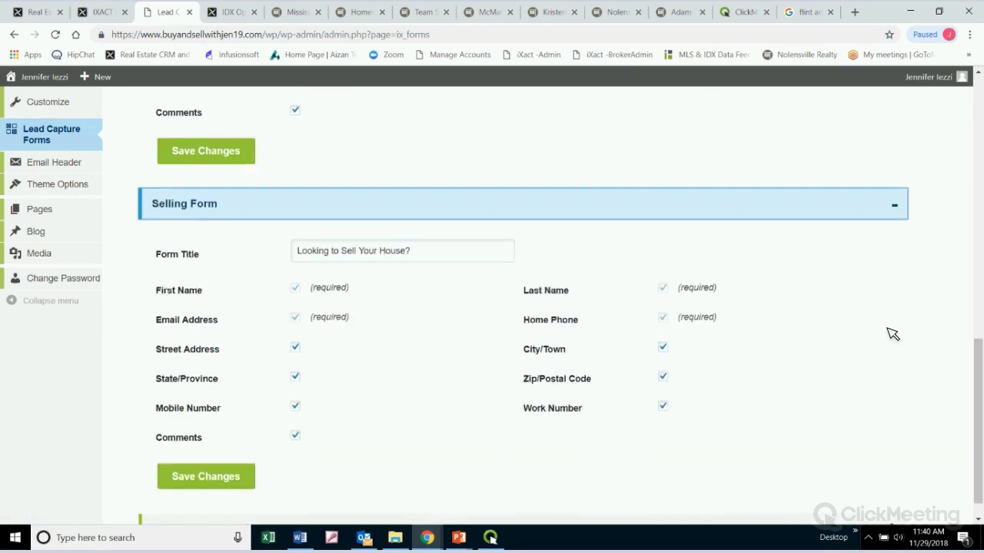
scroll(889, 333, "down", 1)
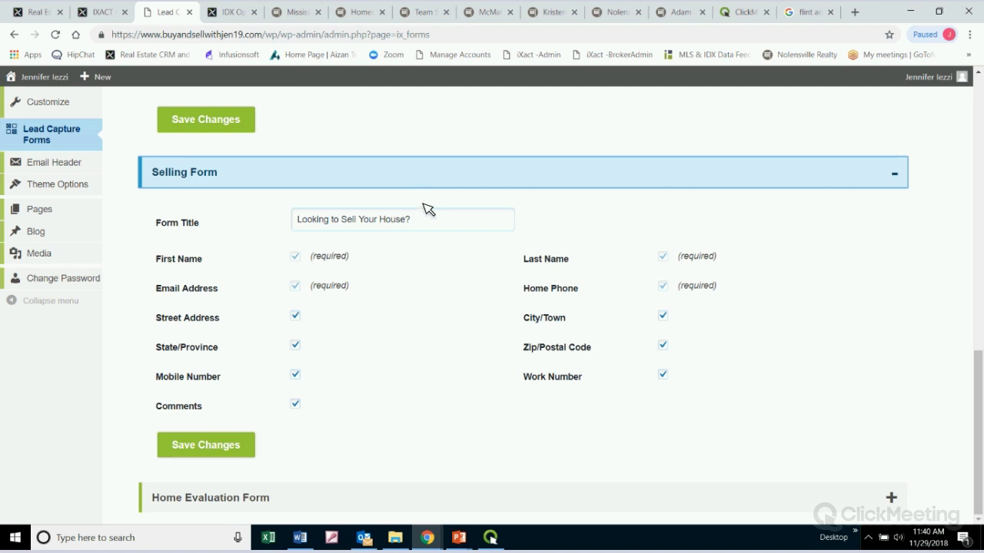
scroll(424, 285, "up", 10)
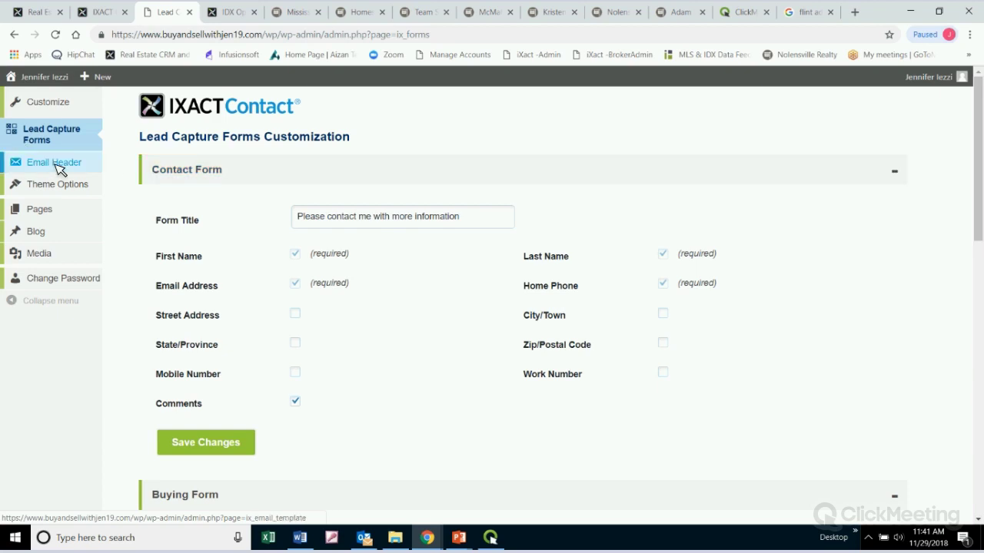
On the Mississauga site, view the Contact page's 'Ask The Real Estate Professional' form and its required fields
left_click(309, 11)
scroll(838, 319, "up", 15)
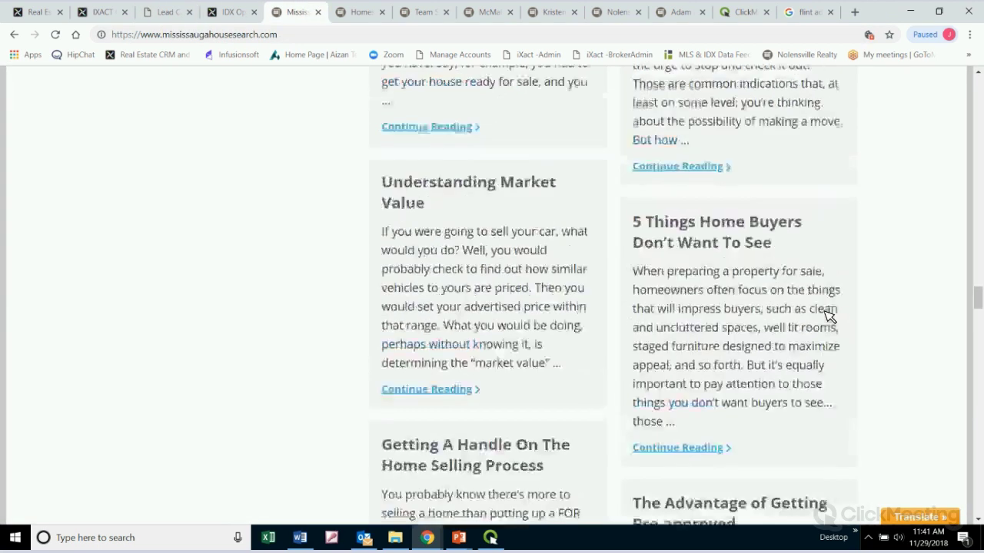
scroll(837, 312, "up", 20)
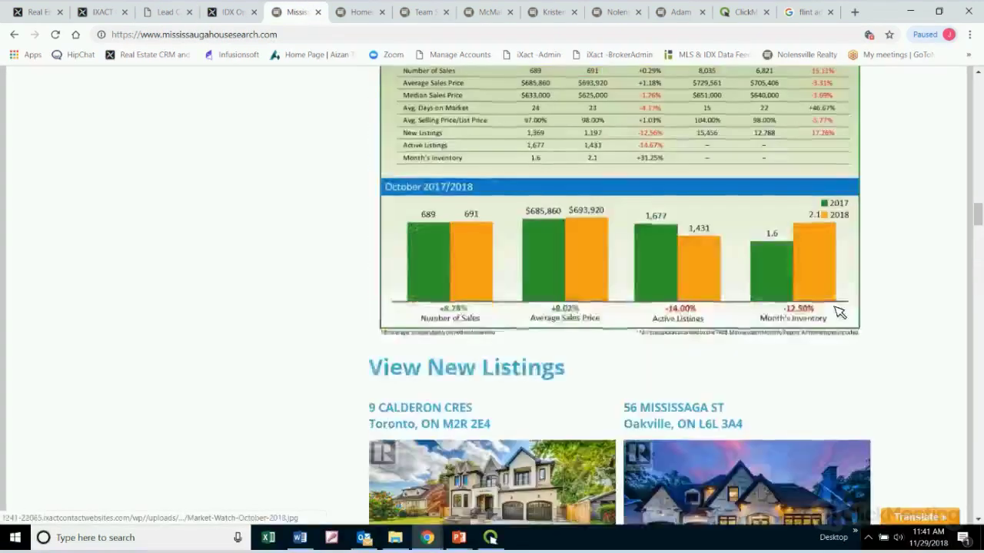
scroll(838, 310, "up", 15)
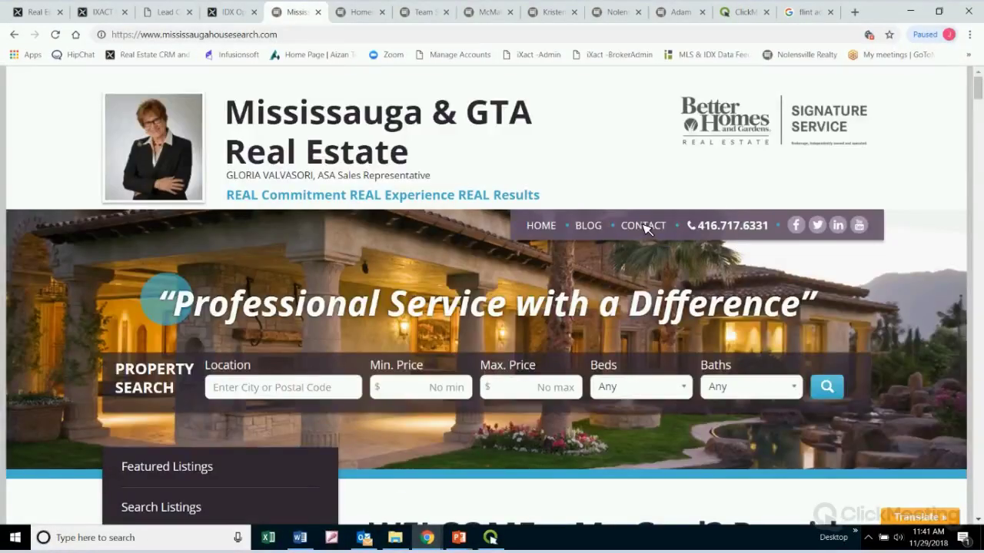
left_click(644, 226)
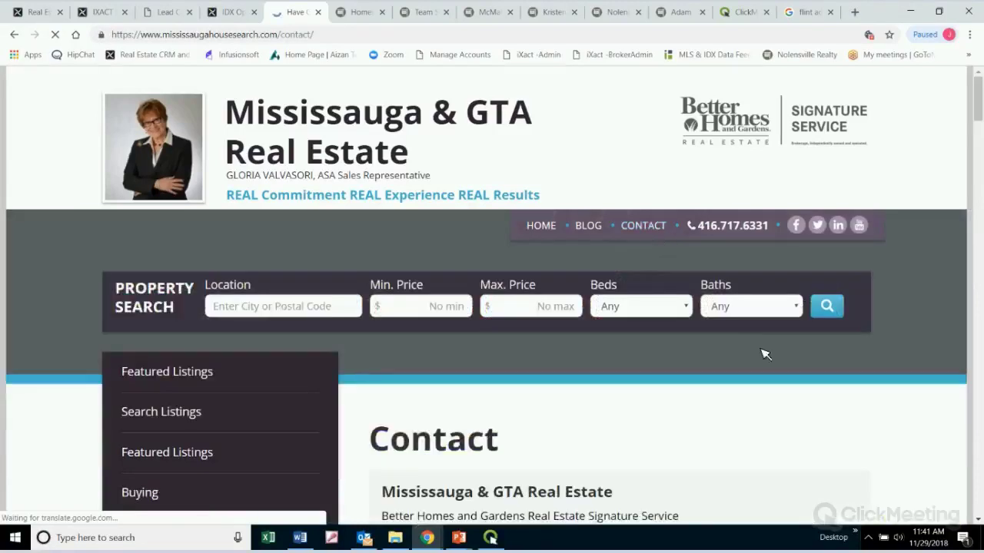
scroll(791, 352, "down", 3)
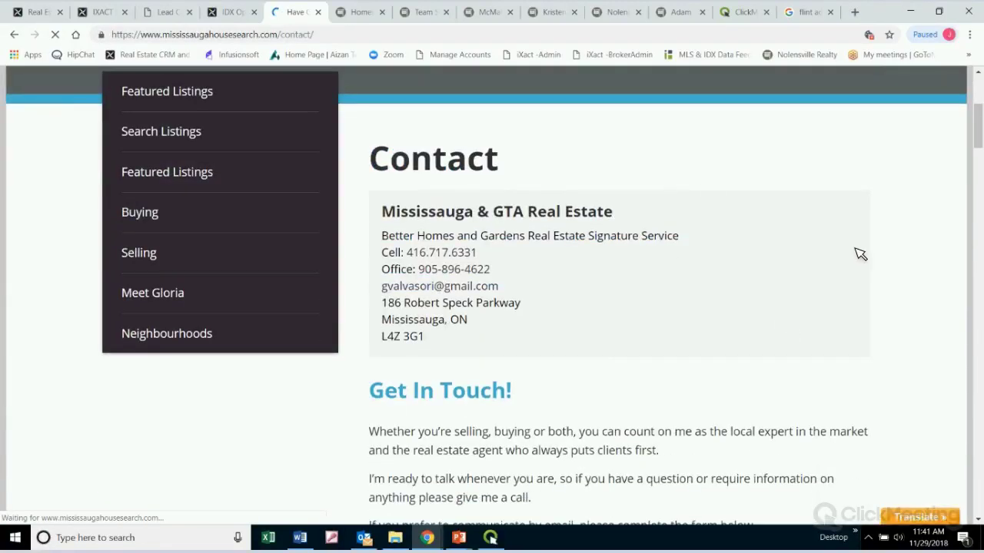
scroll(860, 254, "down", 3)
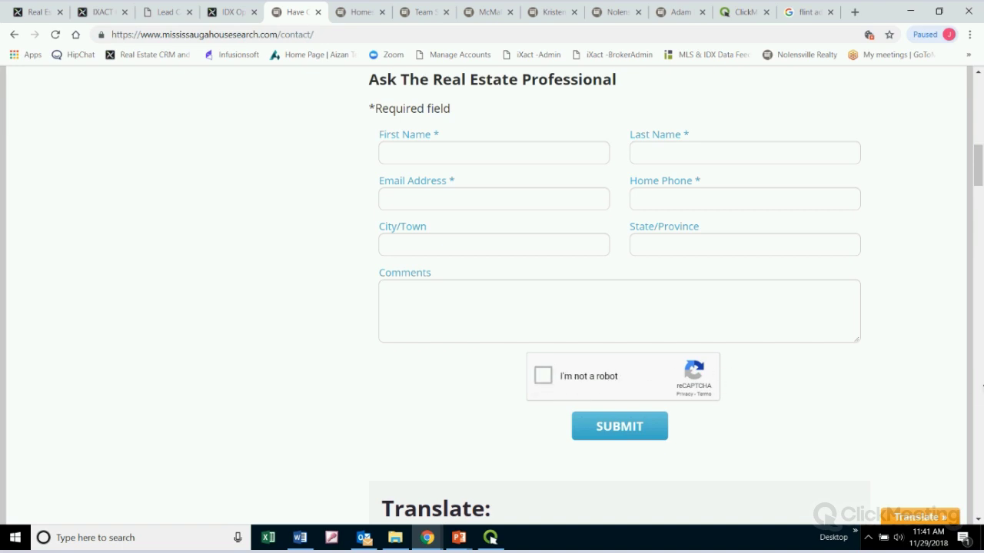
scroll(971, 390, "down", 3)
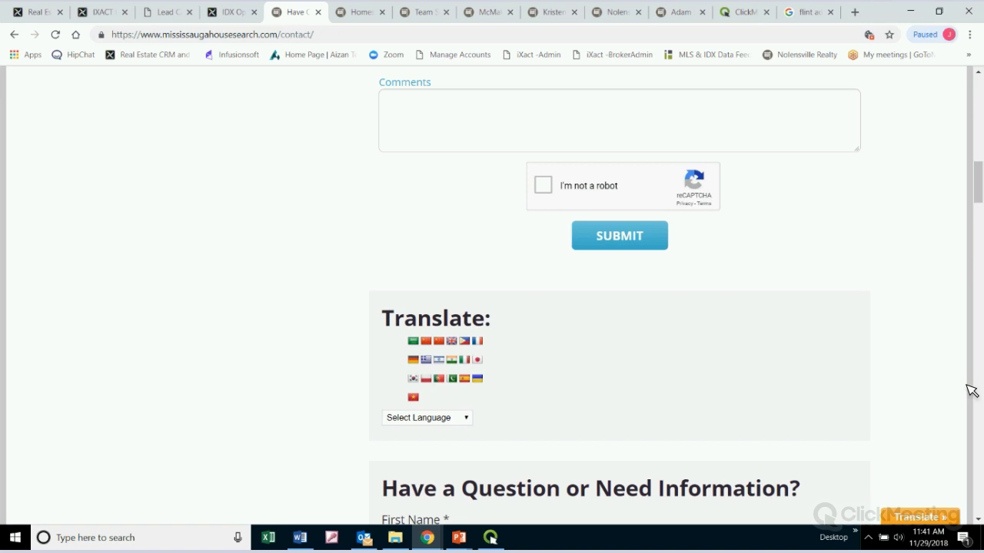
scroll(971, 391, "up", 3)
scroll(971, 391, "up", 4)
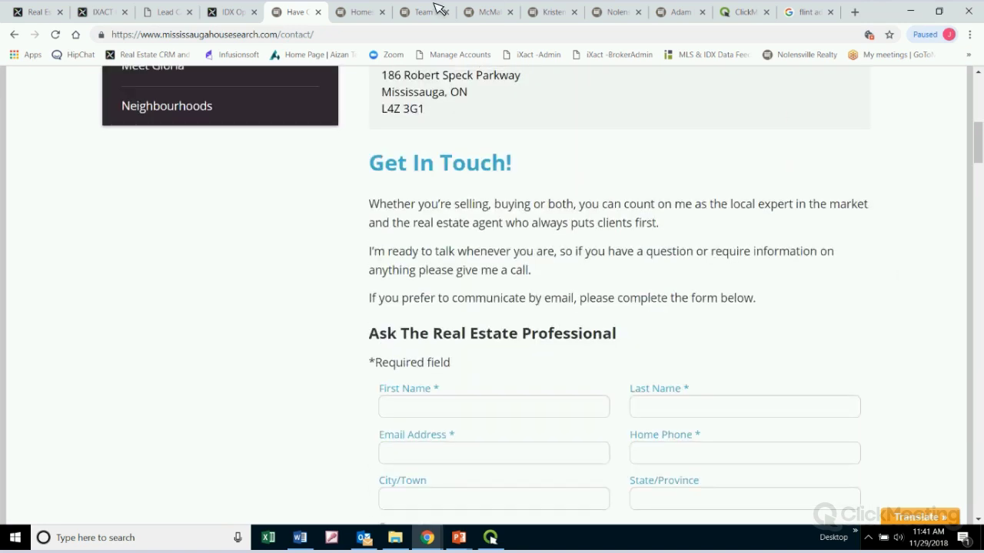
On the McMahon site, browse the Buying page and its Contact Us form
left_click(488, 13)
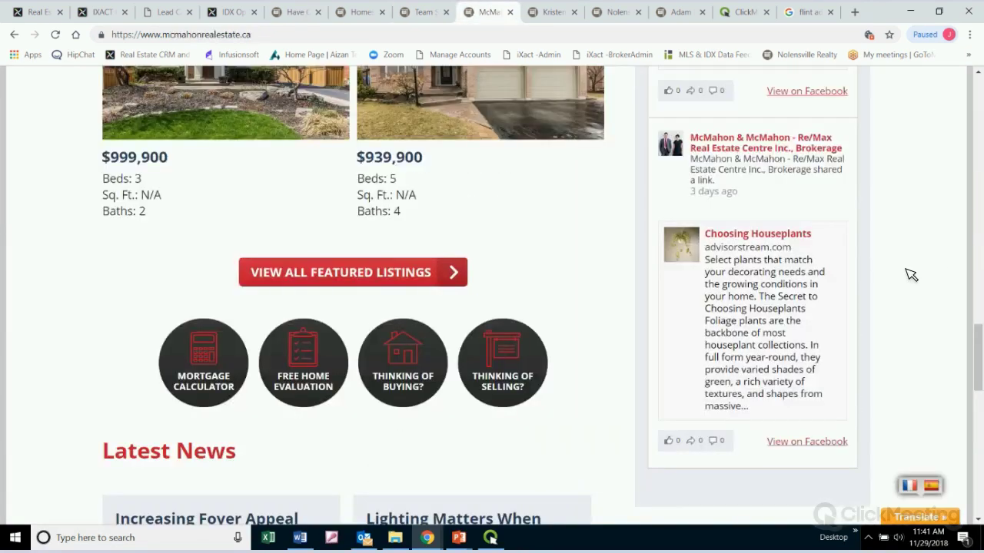
scroll(911, 275, "up", 15)
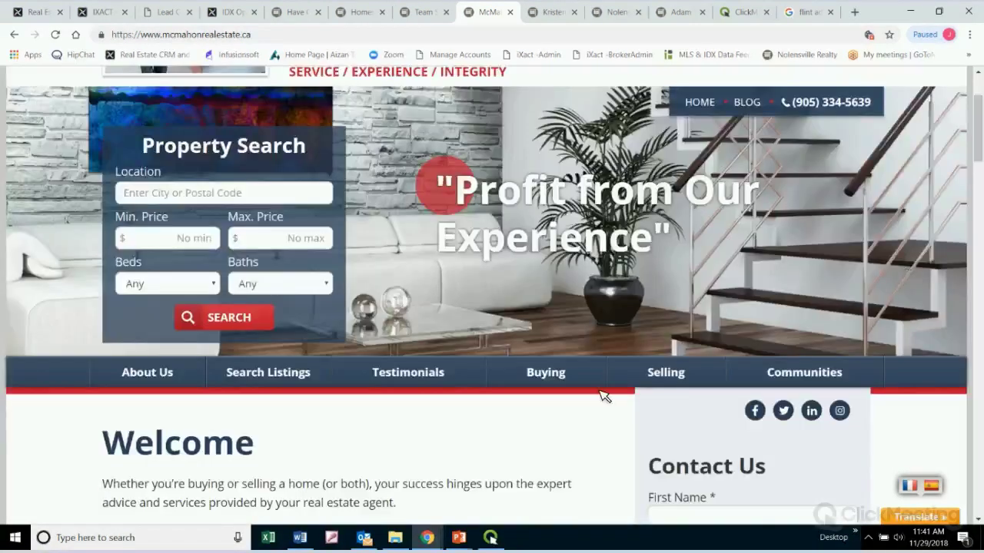
left_click(558, 380)
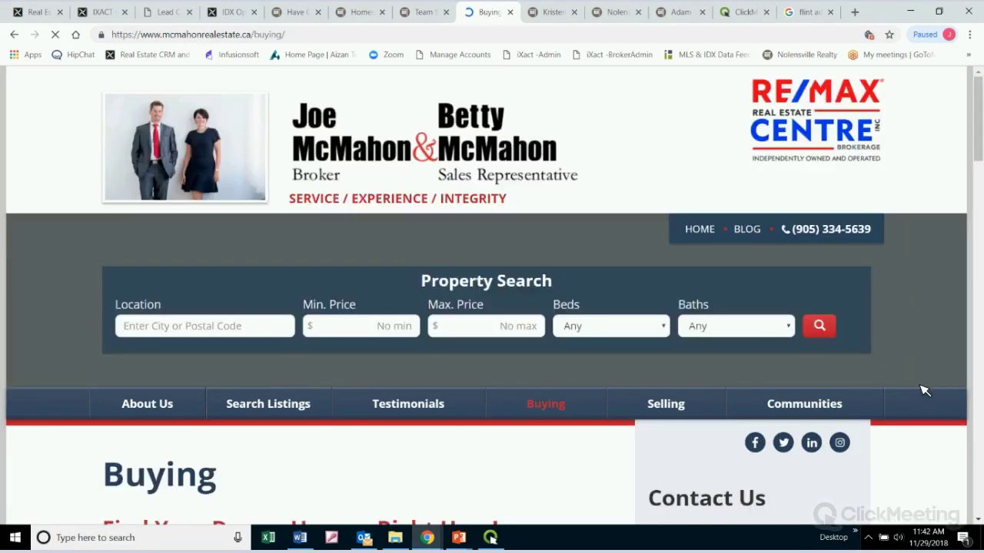
scroll(918, 390, "down", 5)
scroll(923, 304, "down", 1)
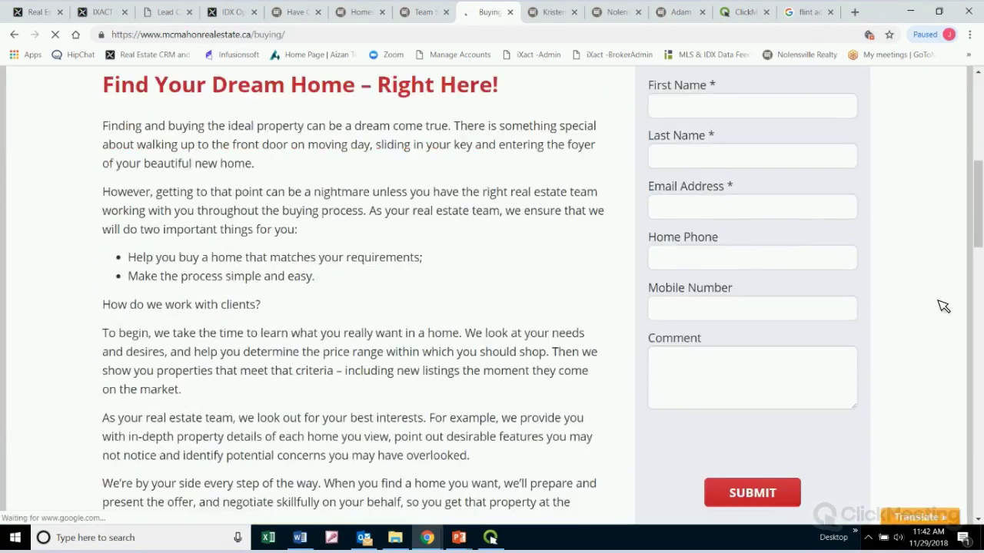
scroll(884, 258, "up", 2)
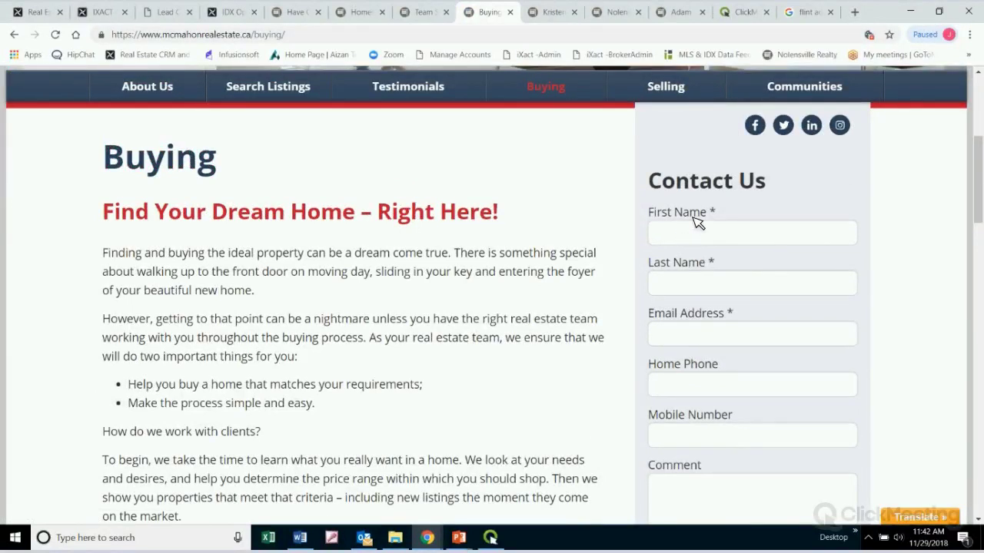
scroll(804, 327, "down", 1)
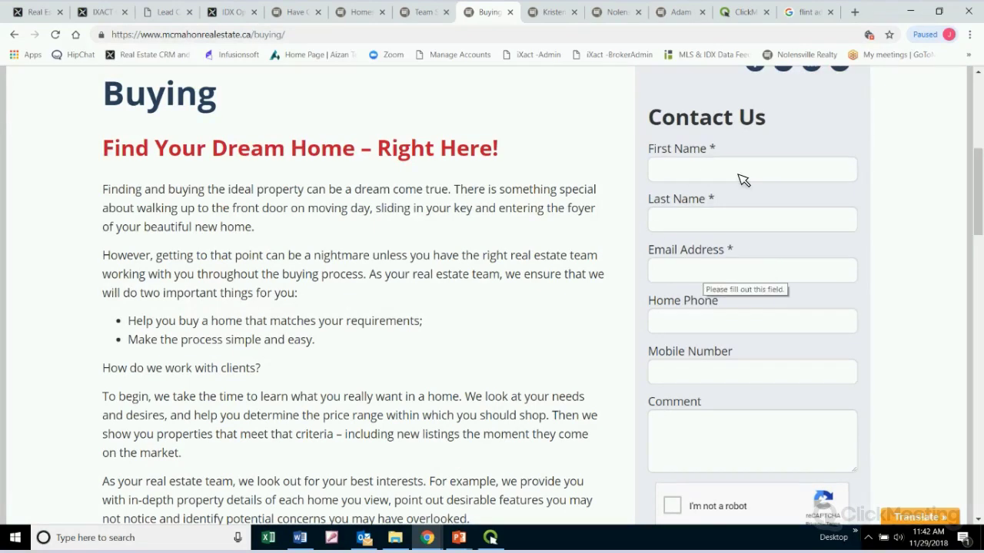
scroll(742, 292, "down", 3)
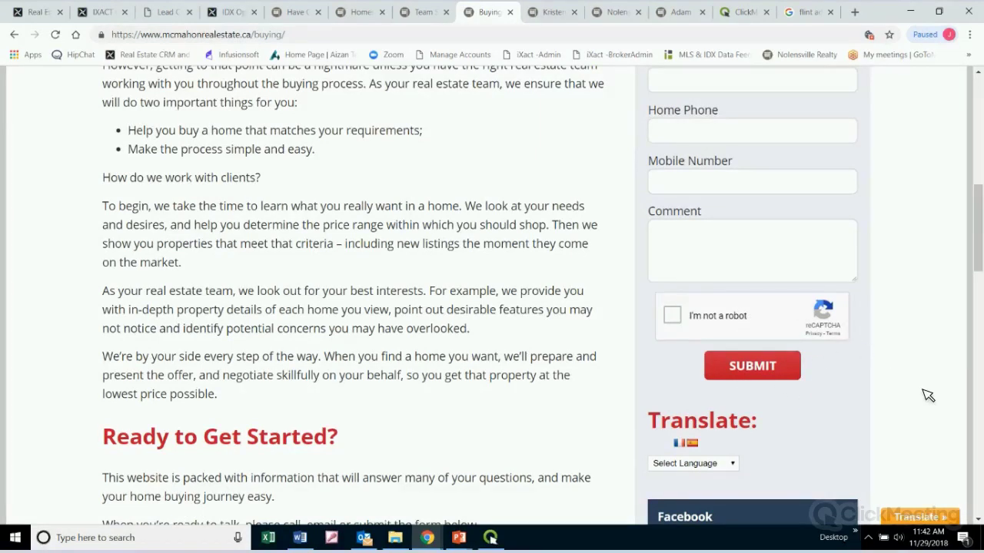
scroll(928, 395, "up", 6)
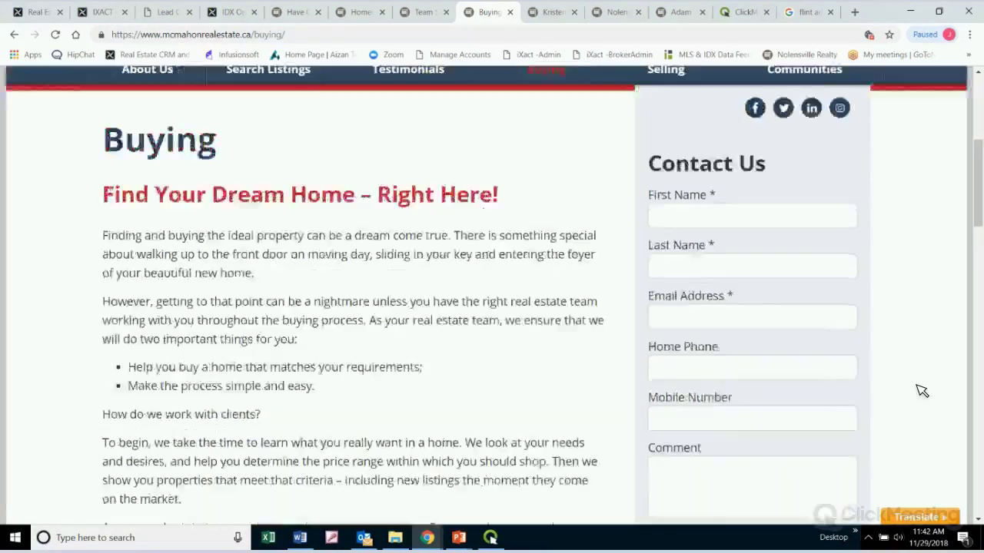
scroll(921, 391, "up", 2)
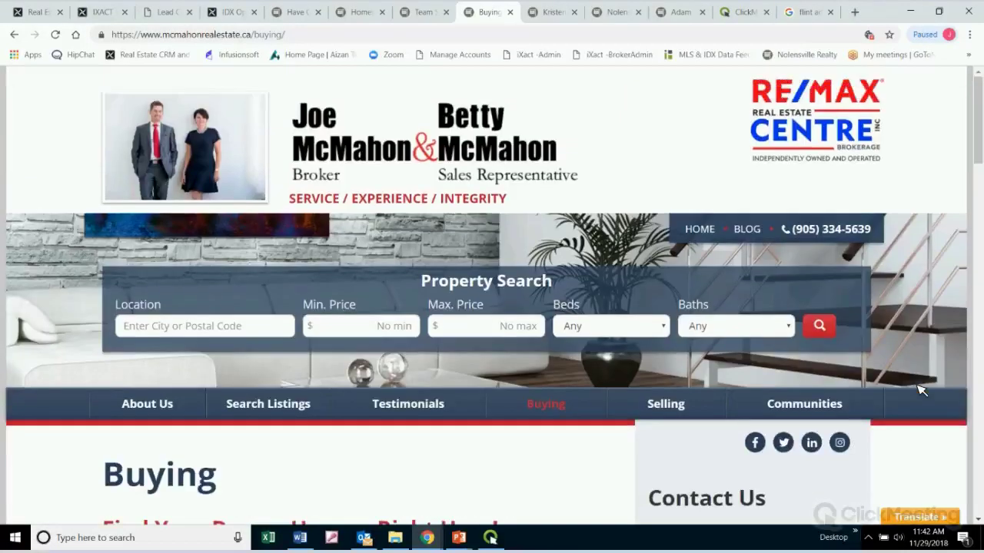
scroll(921, 391, "down", 1)
Browse the Selling page's Contact Us form, then go back to the admin's Email Header Generator
left_click(681, 342)
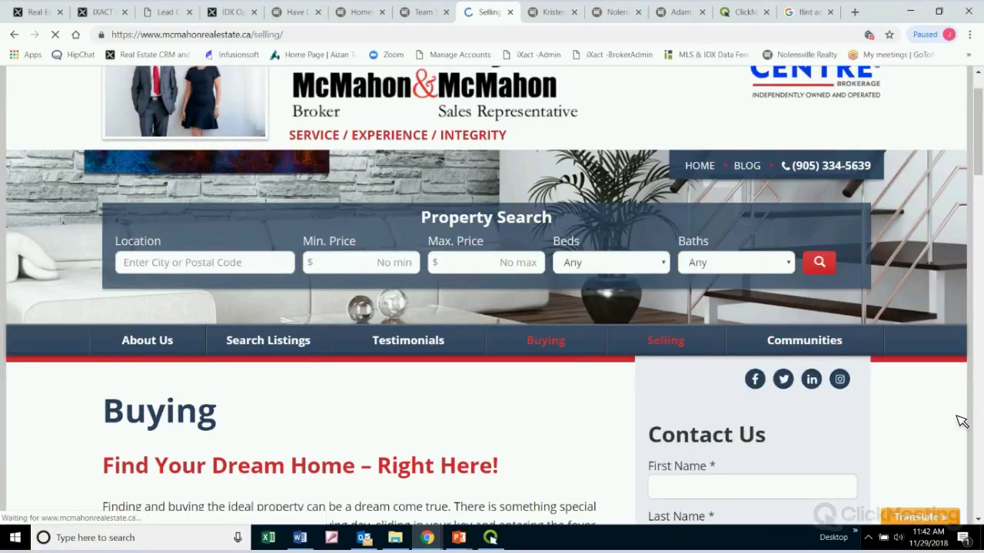
scroll(961, 419, "down", 5)
scroll(962, 413, "down", 1)
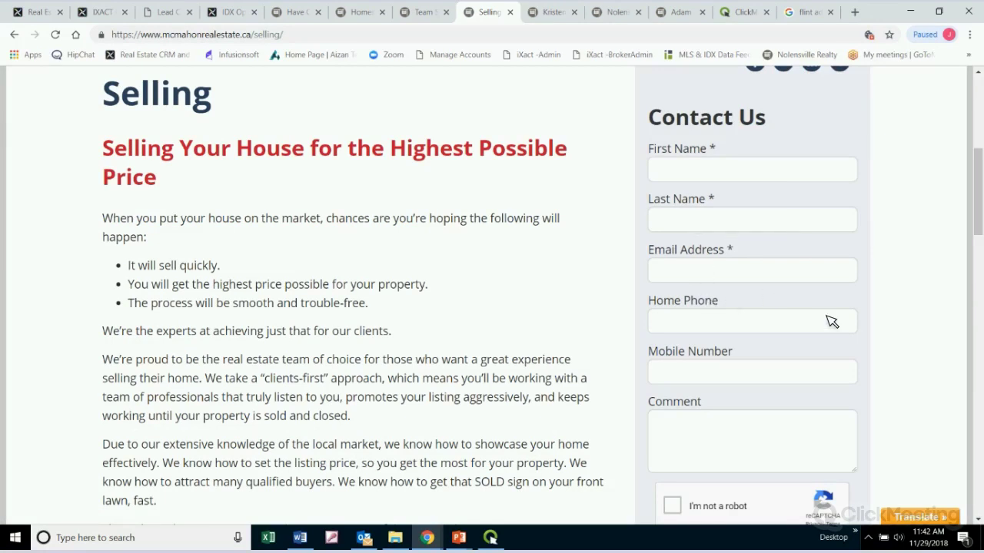
scroll(828, 321, "down", 4)
scroll(832, 321, "up", 8)
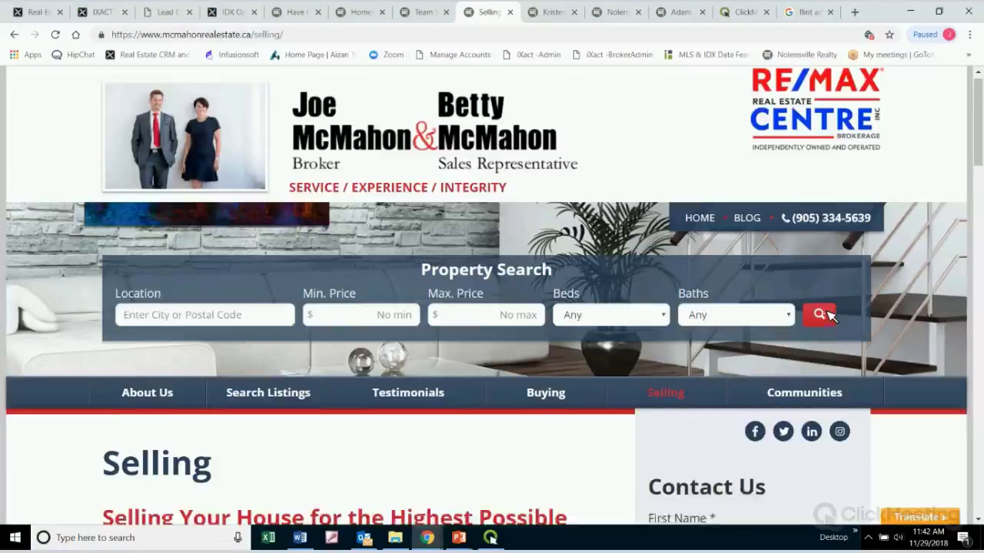
left_click(165, 12)
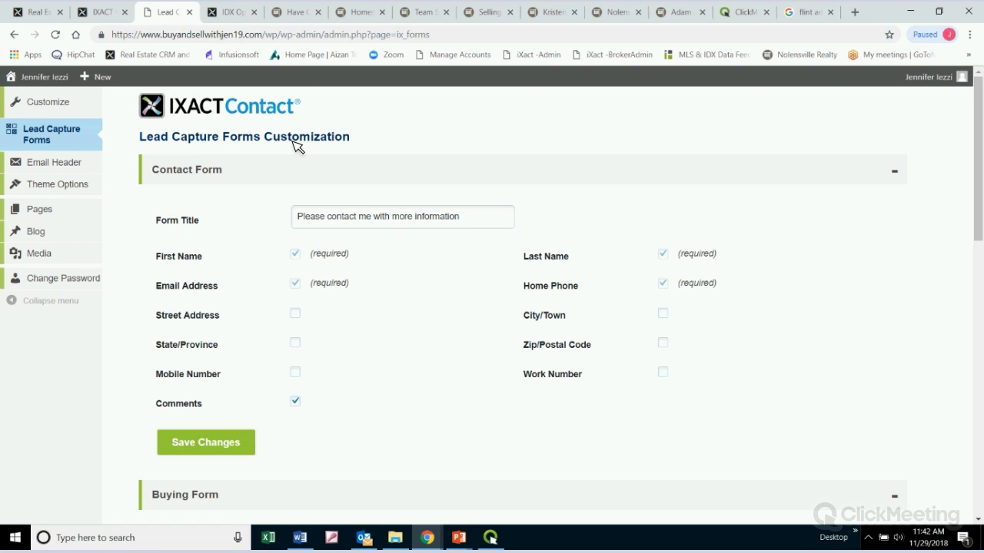
left_click(68, 168)
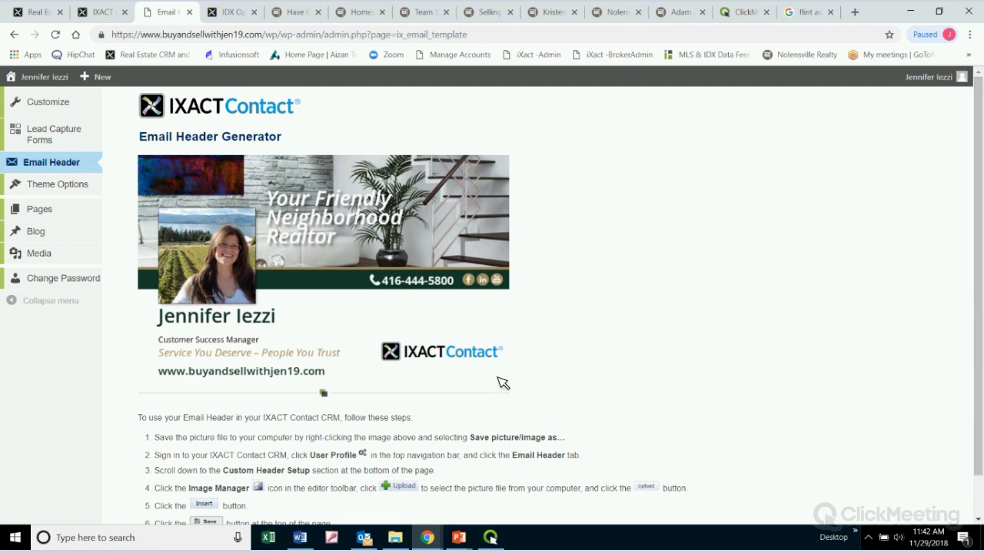
Review the 'Your Friendly Neighborhood Realtor' email banner and its setup instructions, then bring up the Themes list
scroll(332, 427, "down", 1)
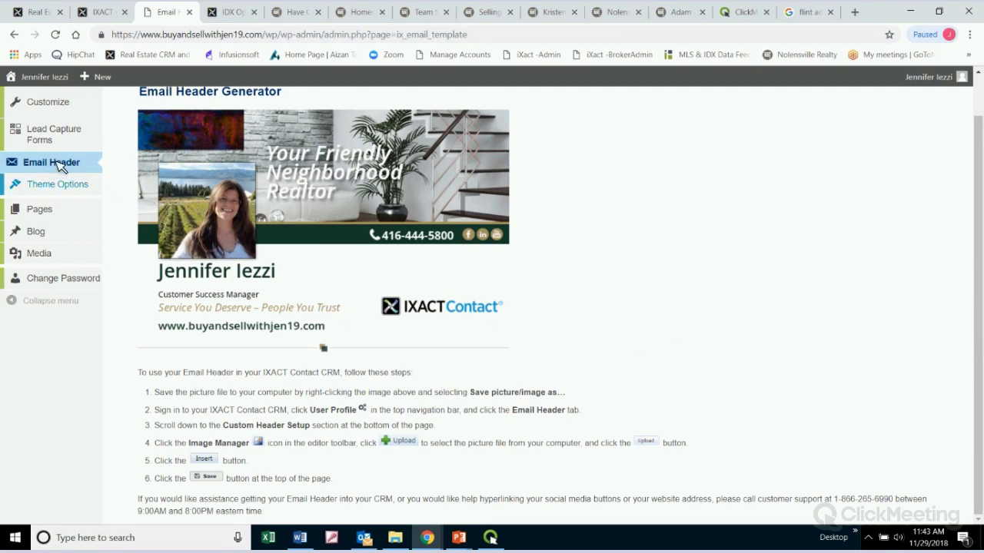
scroll(479, 413, "up", 1)
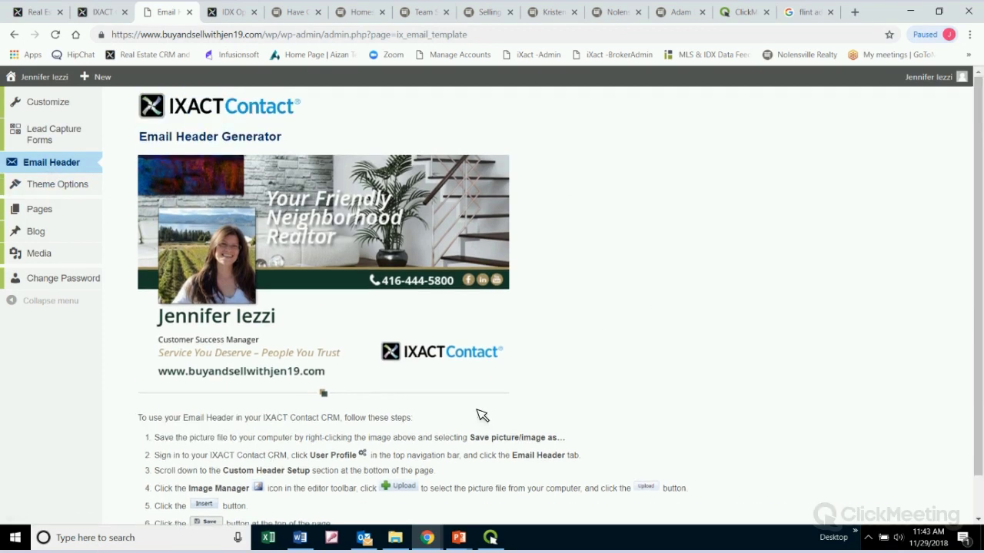
scroll(307, 323, "down", 1)
mouse_move(75, 194)
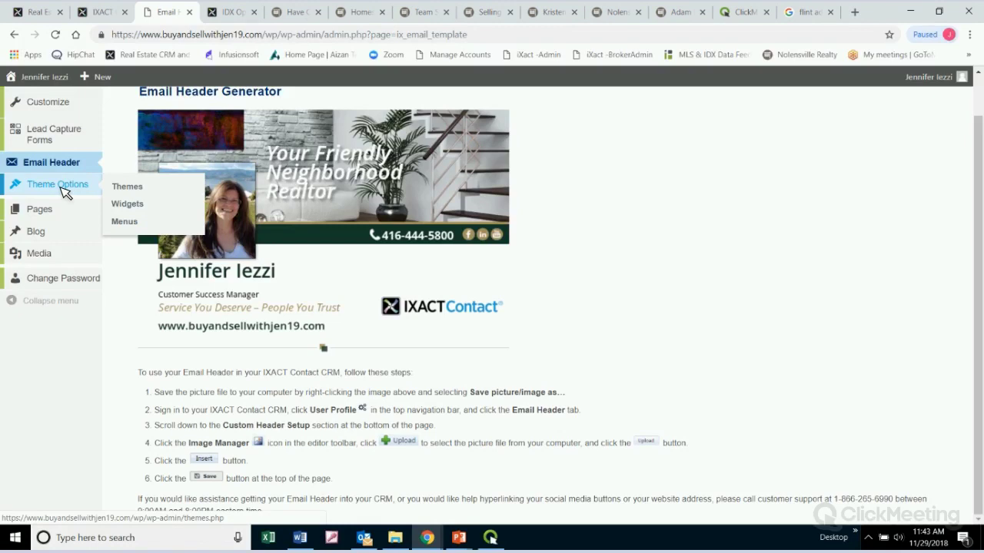
left_click(64, 192)
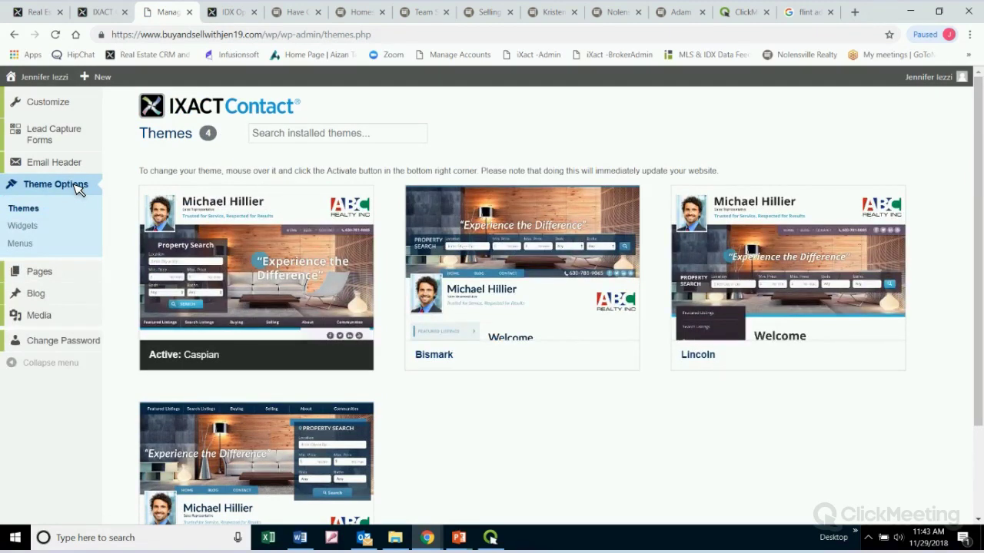
Compare the Caspian, Bismark, Lincoln and Sargasso theme cards, leaving Caspian as the active theme
mouse_move(245, 236)
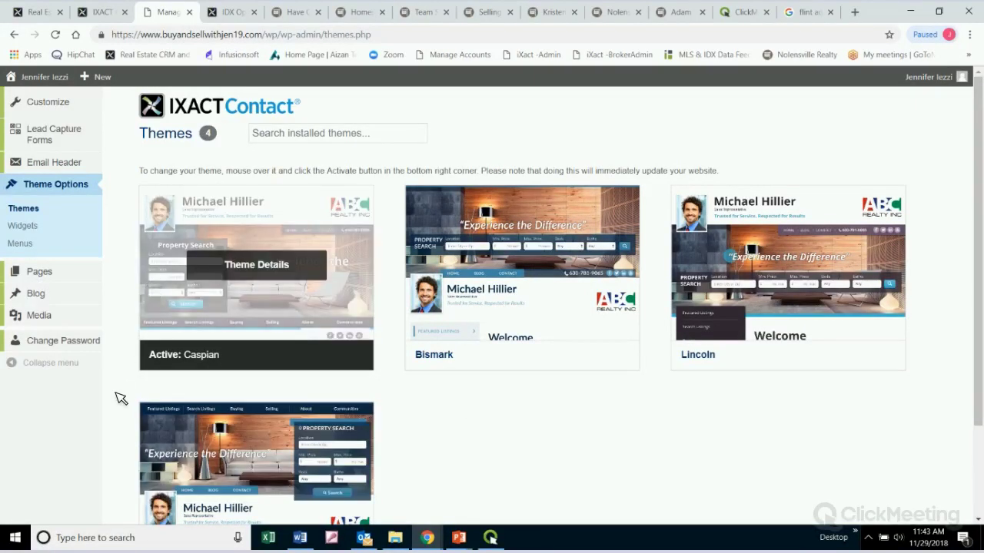
mouse_move(178, 246)
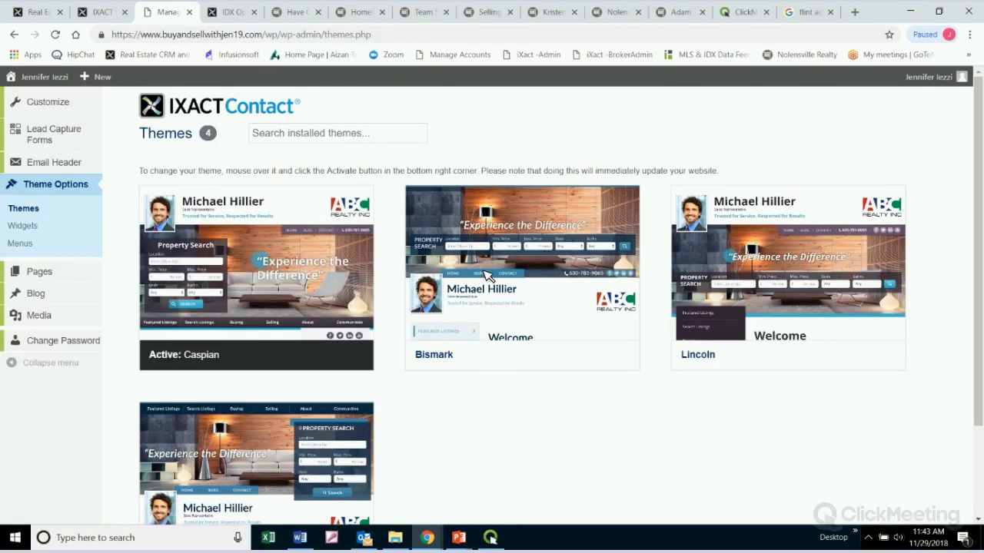
mouse_move(428, 257)
mouse_move(778, 284)
mouse_move(578, 361)
scroll(462, 455, "down", 1)
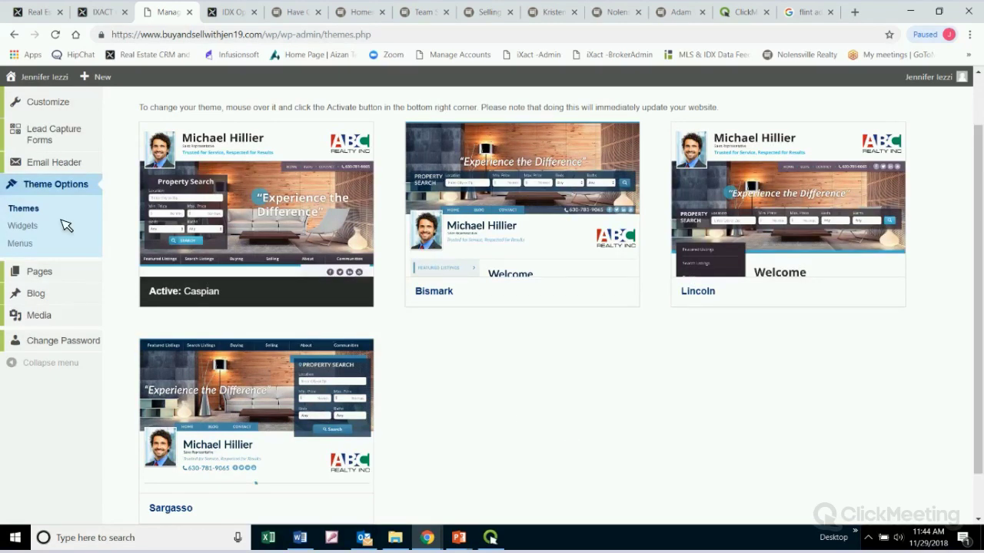
Drag Google Language Translator into Primary Widgets, scroll to Inactive Widgets, then drag it back out
left_click(23, 226)
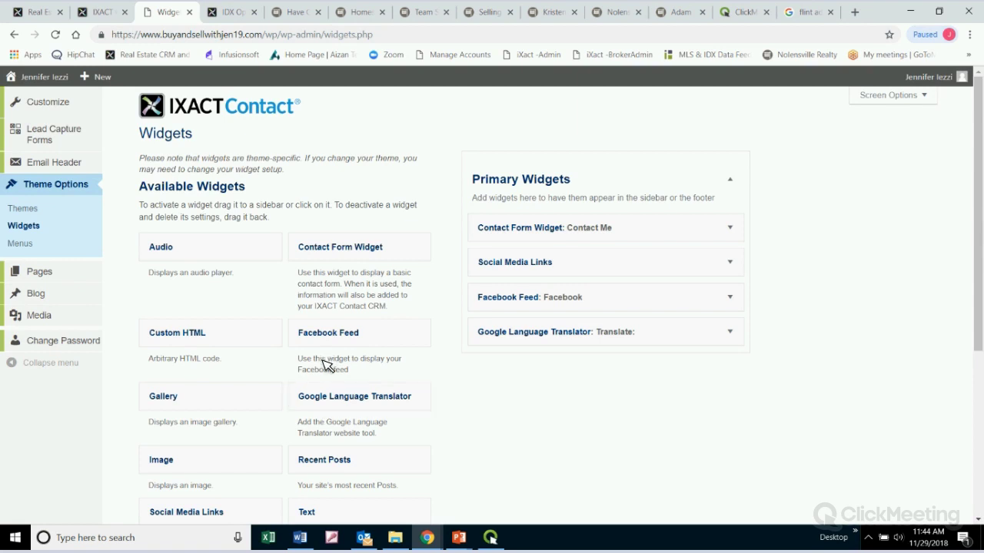
left_click_drag(315, 401, 241, 431)
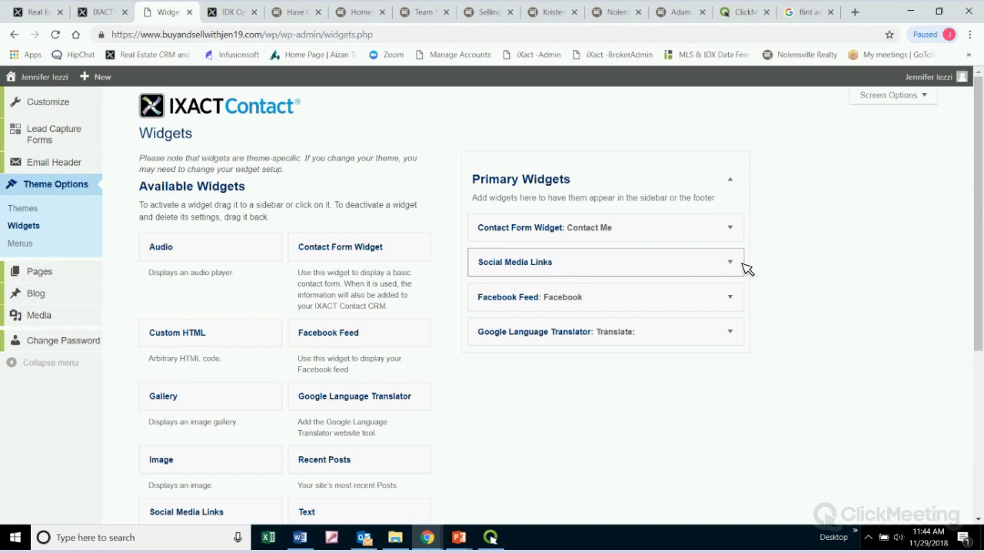
scroll(817, 391, "down", 3)
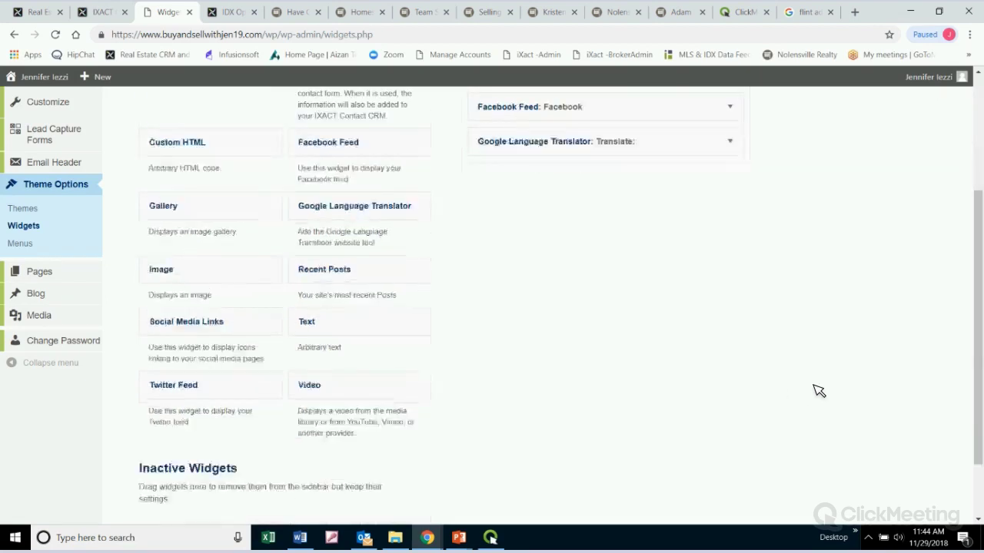
scroll(819, 391, "down", 1)
scroll(819, 391, "up", 4)
scroll(818, 391, "down", 1)
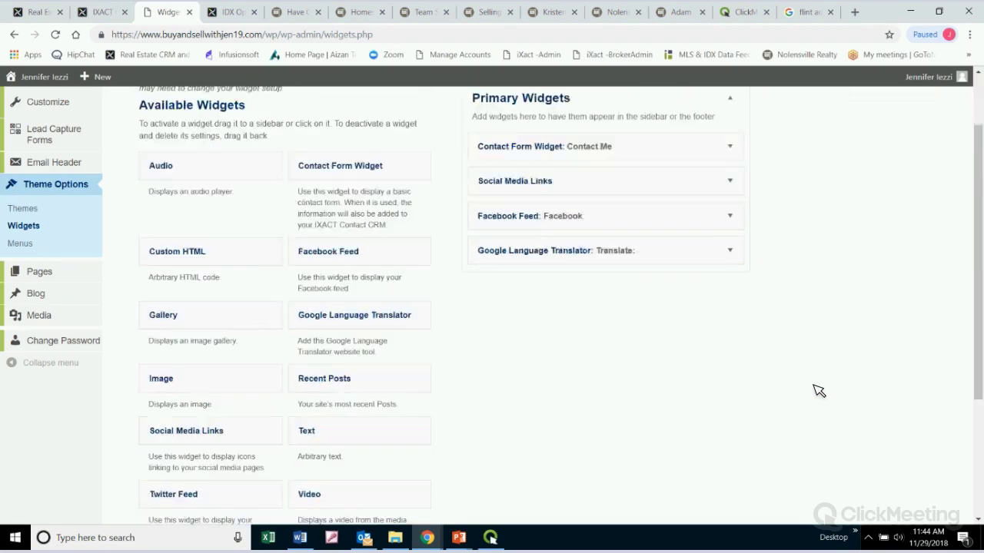
scroll(814, 369, "down", 2)
scroll(807, 316, "down", 1)
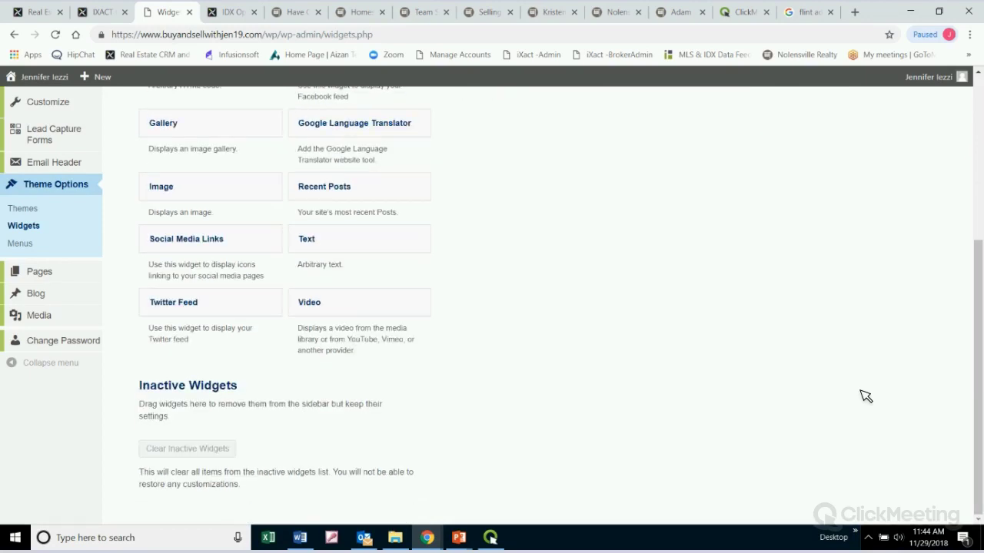
scroll(848, 394, "up", 4)
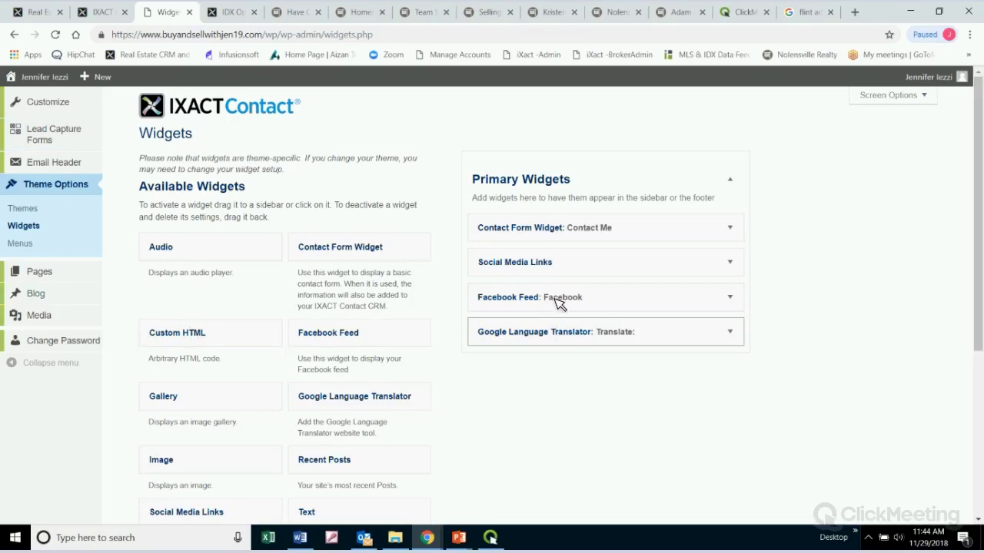
left_click_drag(615, 335, 643, 328)
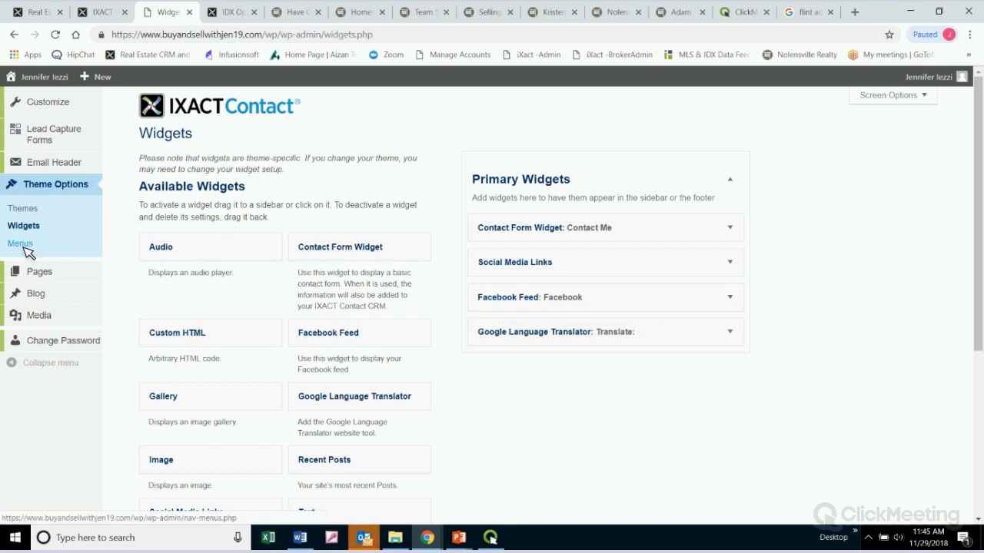
left_click(21, 244)
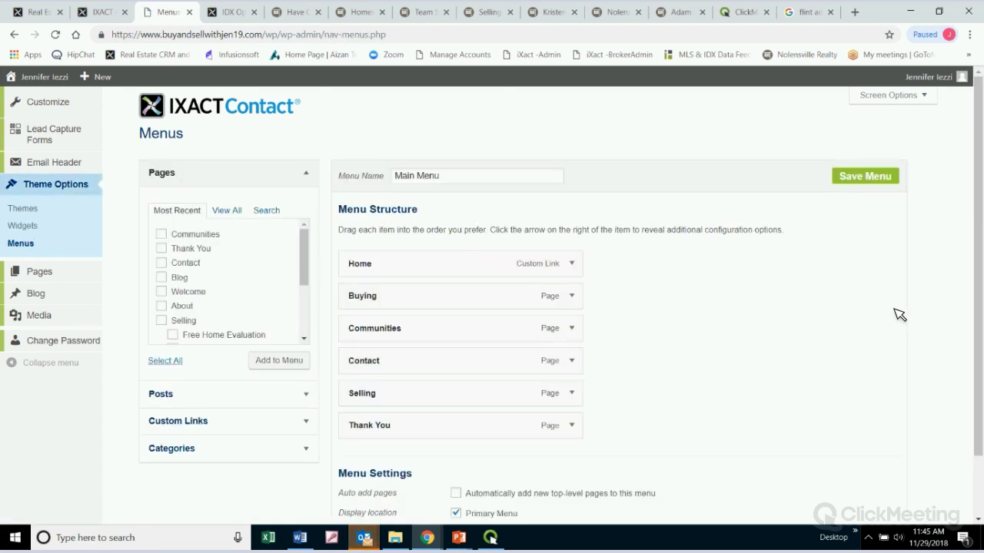
scroll(869, 332, "down", 1)
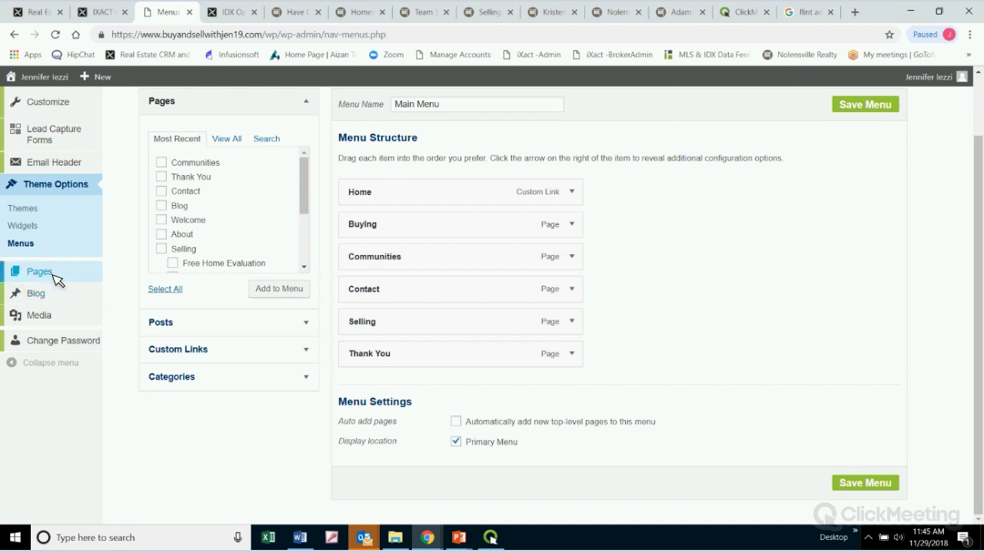
mouse_move(56, 279)
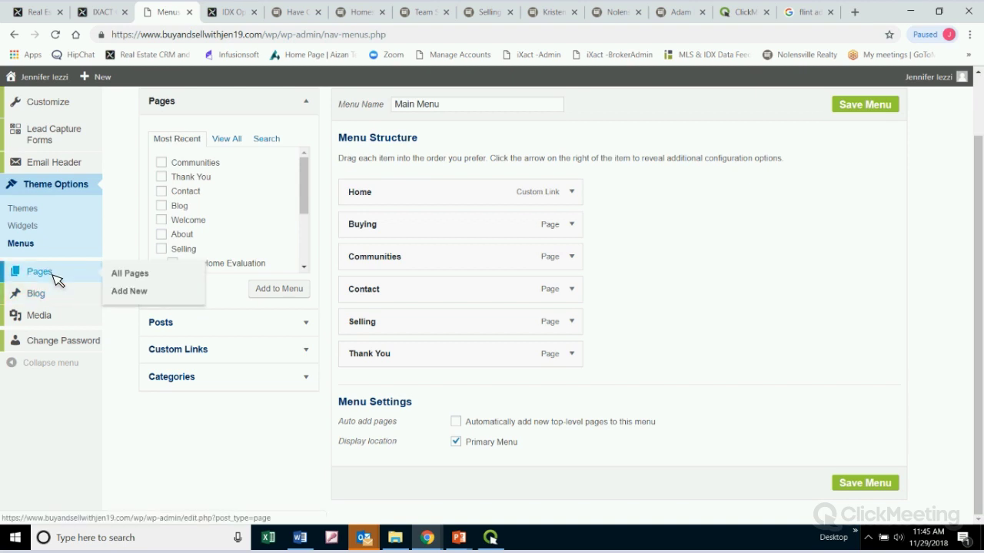
Show all 21 published site pages and pick the Buying page for editing
left_click(57, 279)
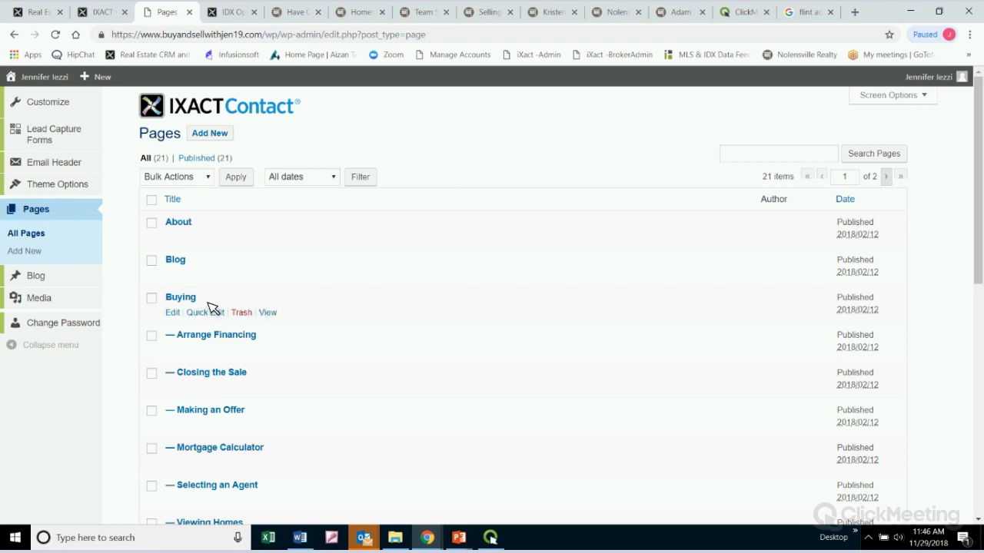
left_click(176, 314)
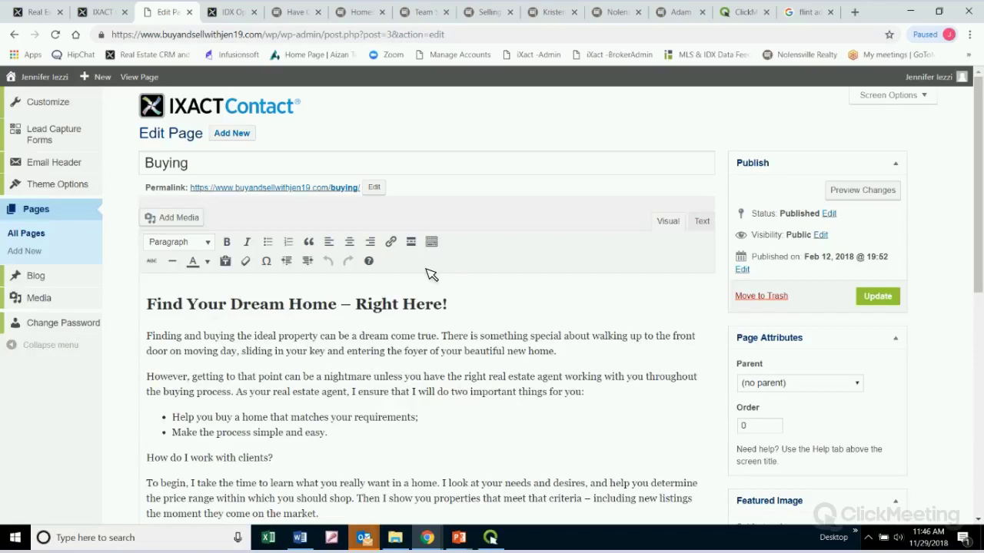
Read through the Buying page's 'Find Your Dream Home' text and SEO fields, then view the empty Blog Posts list
scroll(514, 312, "down", 4)
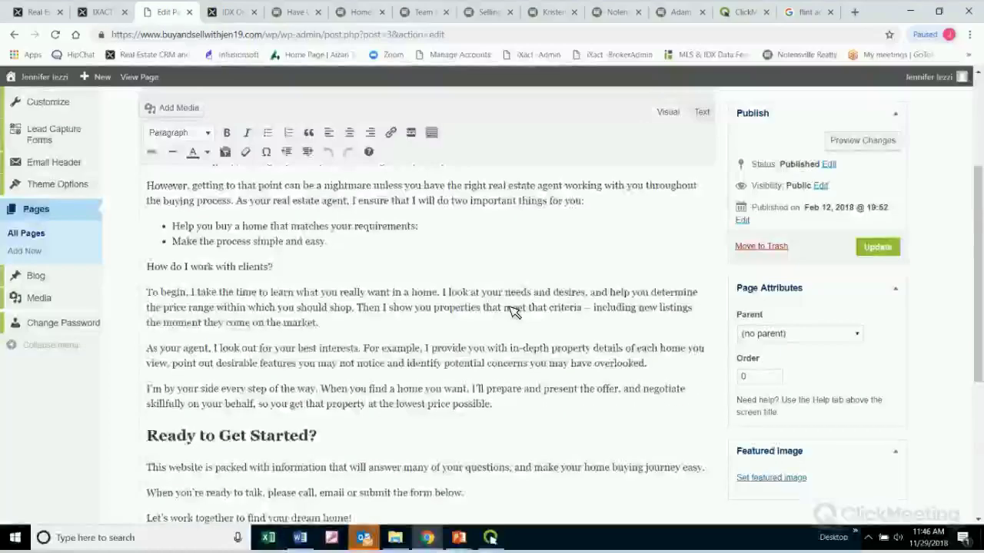
scroll(514, 312, "down", 4)
scroll(514, 313, "down", 1)
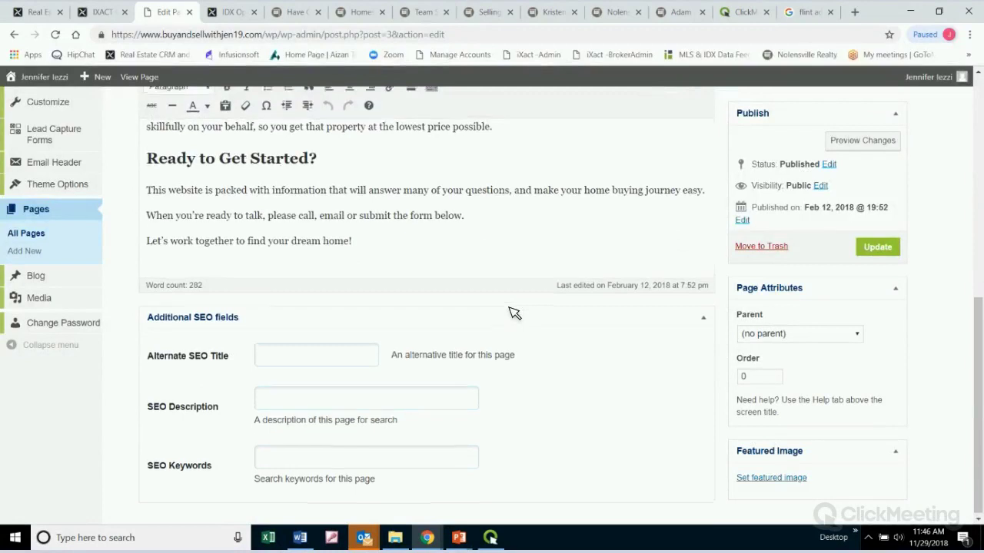
scroll(514, 313, "up", 10)
scroll(514, 313, "down", 10)
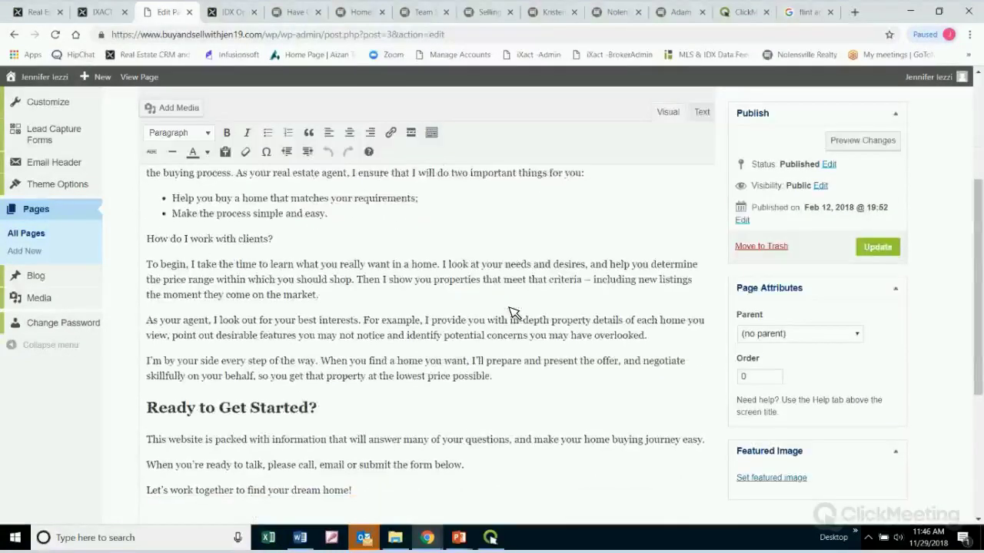
scroll(514, 308, "up", 10)
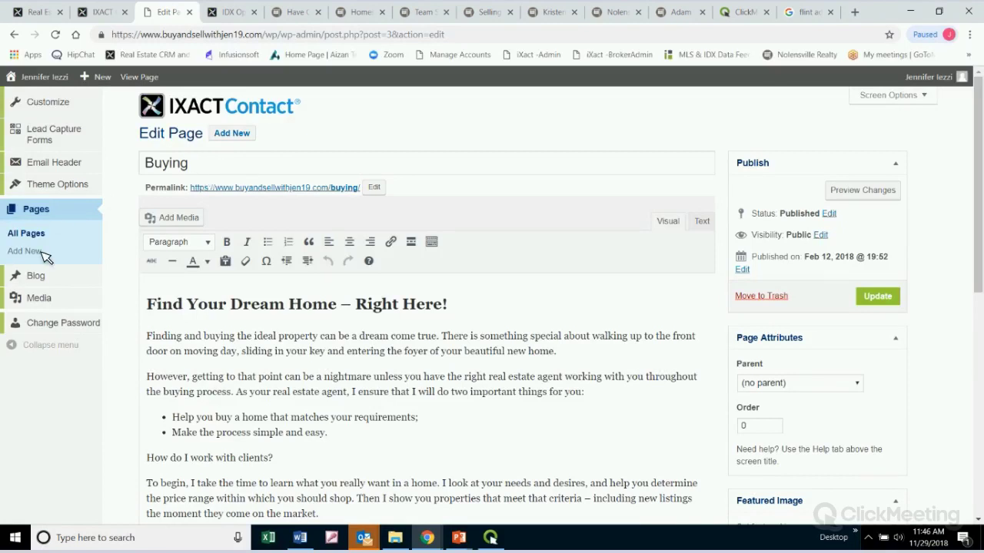
mouse_move(45, 279)
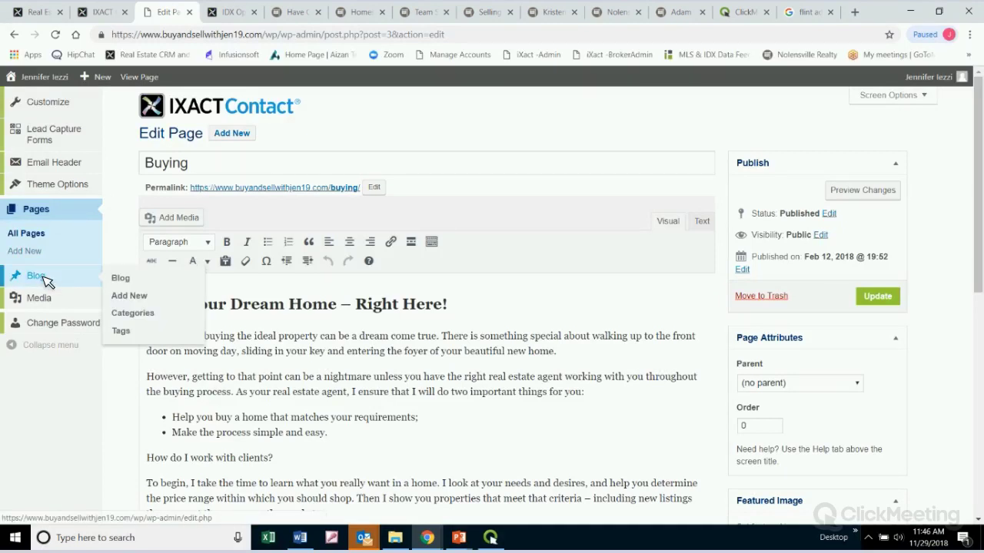
left_click(45, 280)
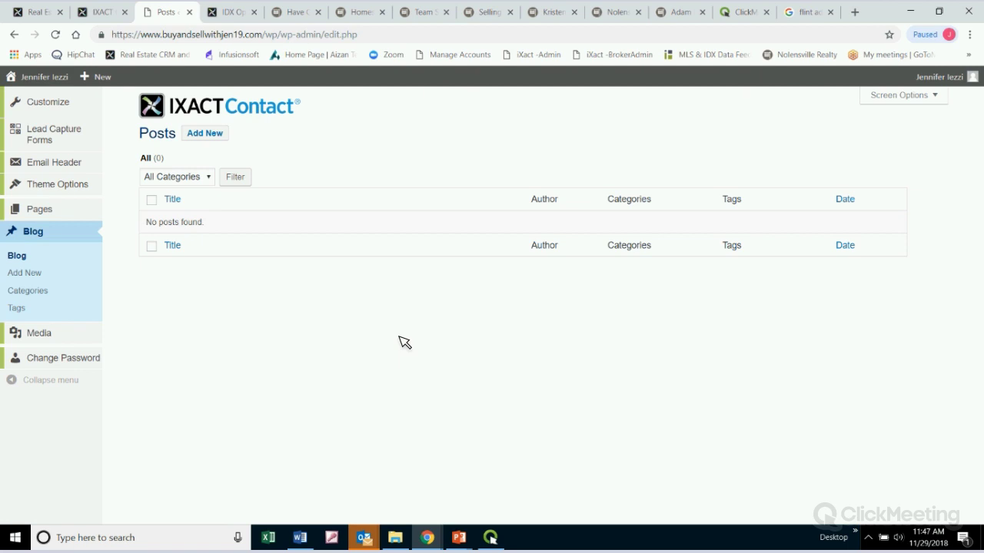
Browse the six uploaded images like SRES and Gold Star, then return to the live site's Contact page
left_click(51, 336)
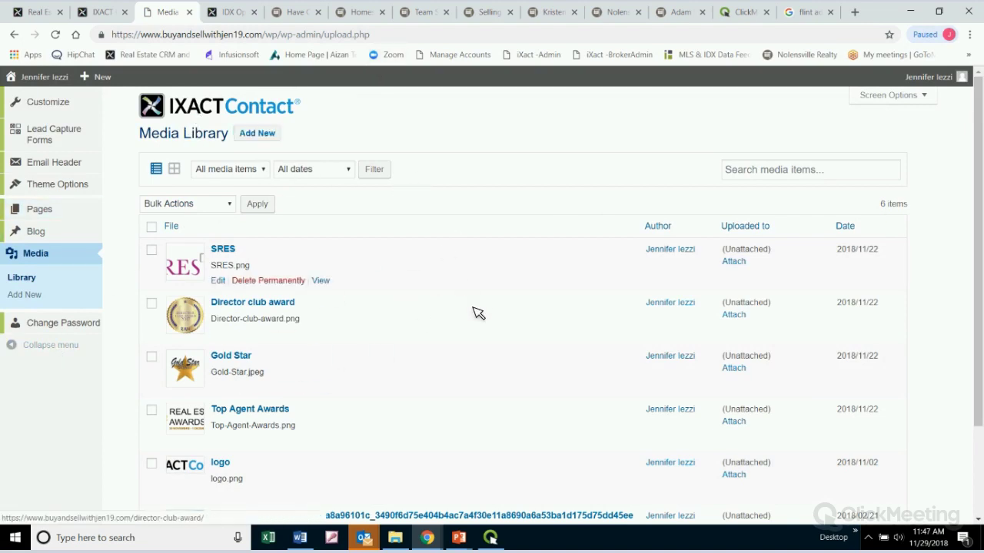
scroll(473, 312, "down", 3)
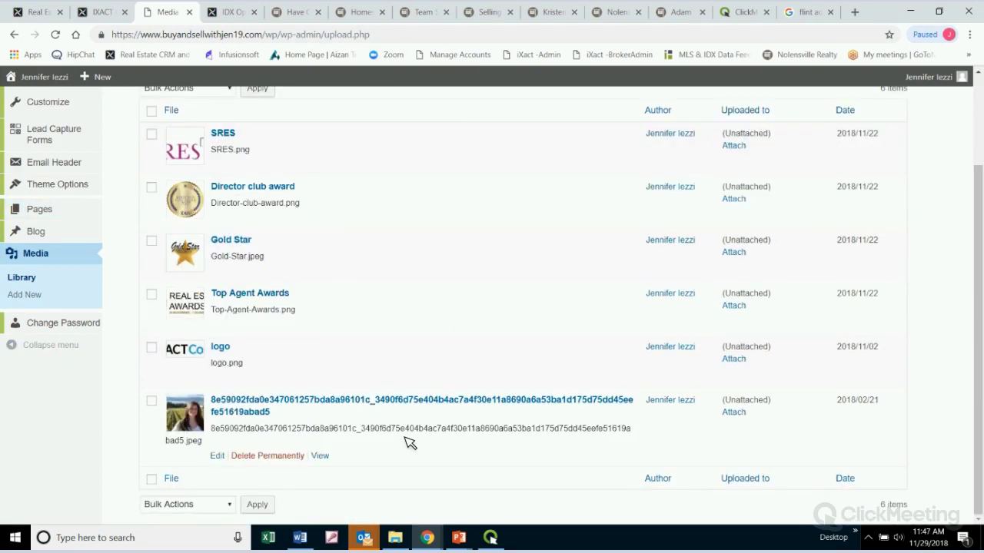
scroll(559, 375, "up", 3)
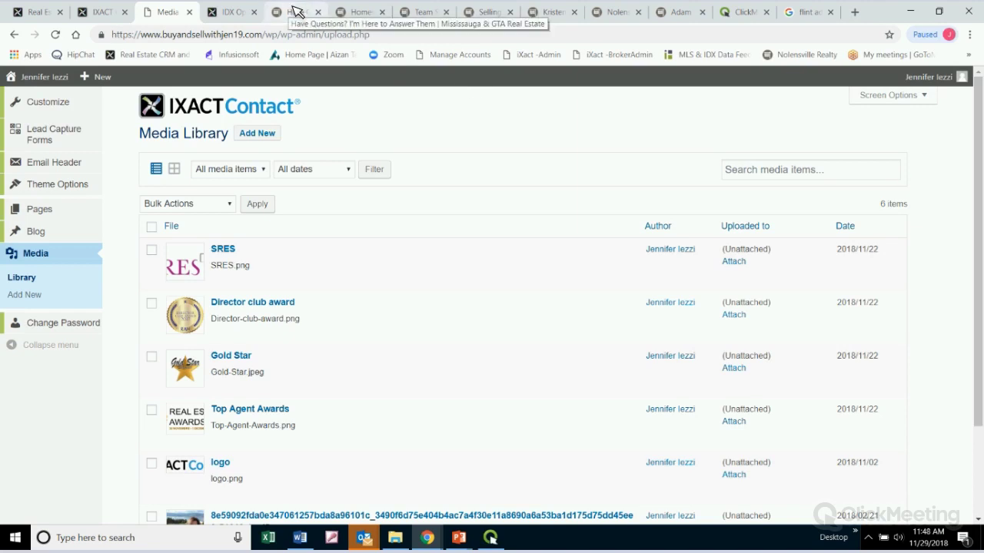
left_click(295, 10)
Go to the Mississauga & GTA home page and read its welcome text and neighbourhood buttons
scroll(692, 353, "up", 8)
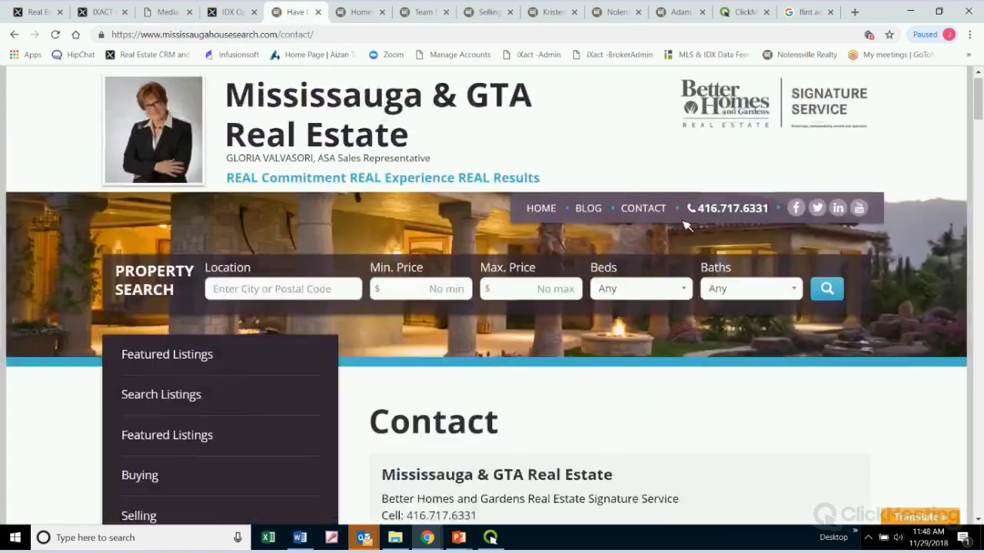
left_click(541, 226)
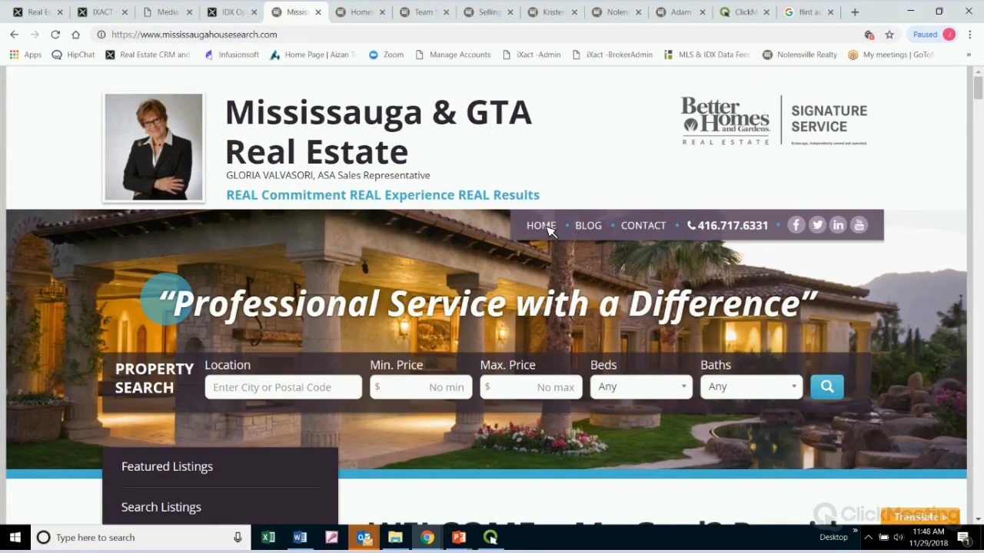
scroll(930, 202, "down", 4)
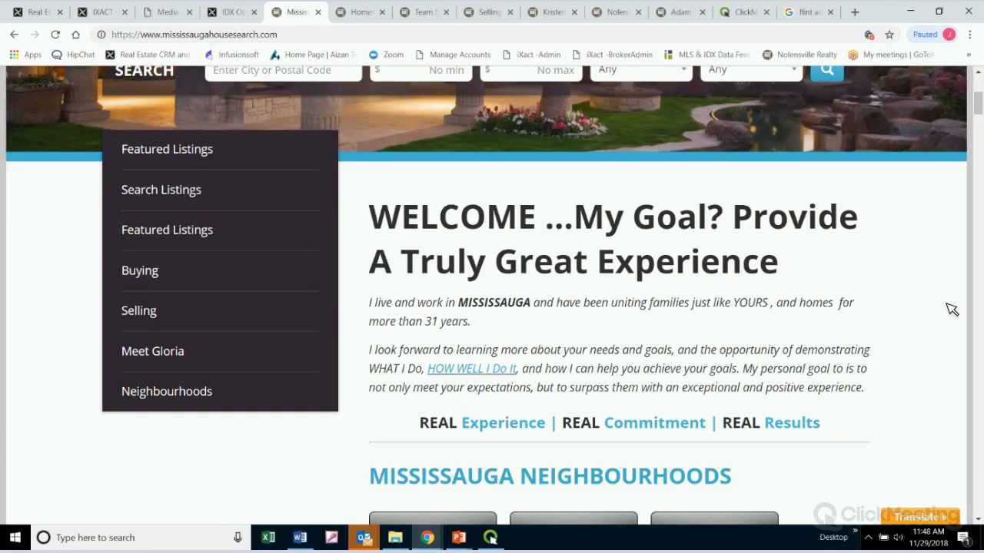
scroll(950, 309, "up", 2)
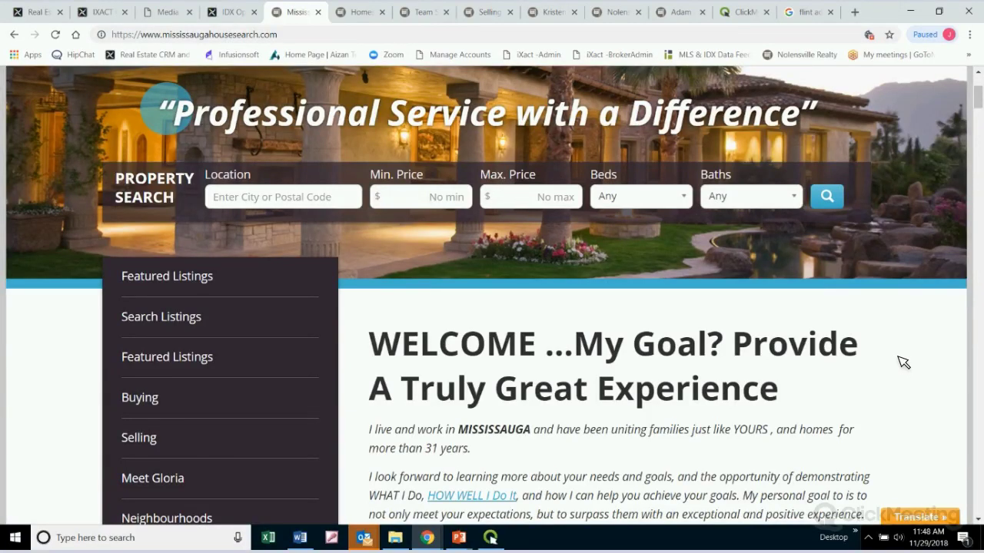
scroll(872, 339, "up", 3)
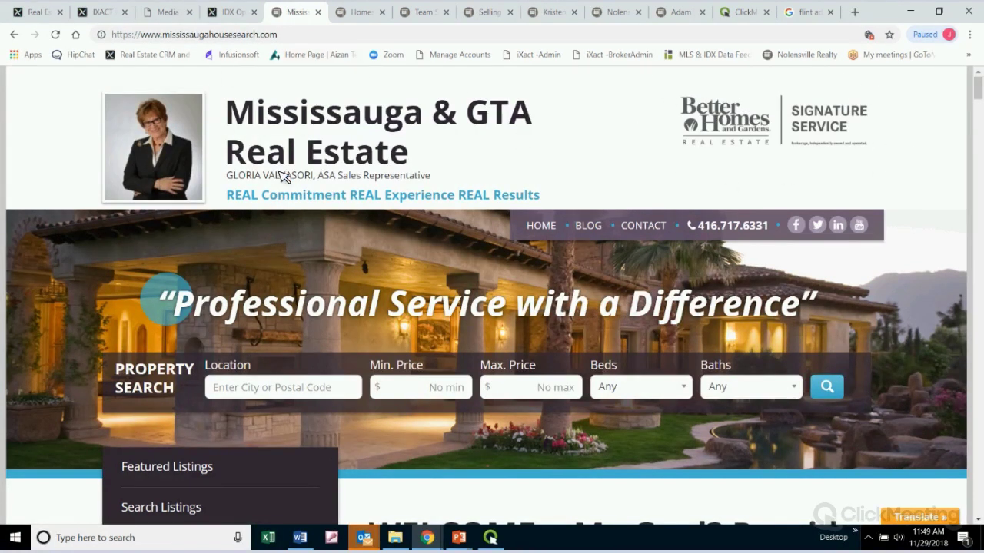
scroll(920, 246, "down", 5)
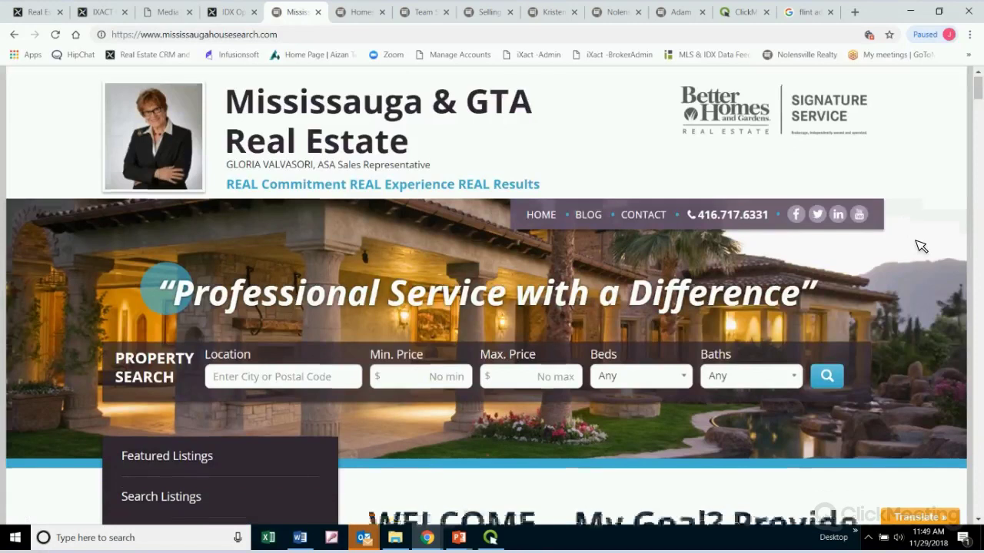
scroll(909, 245, "up", 1)
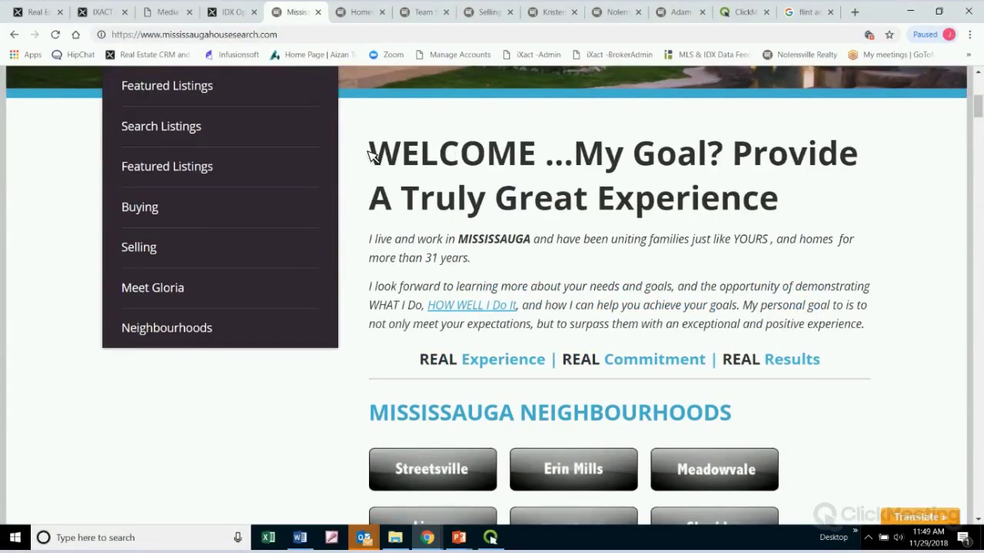
left_click_drag(365, 154, 874, 213)
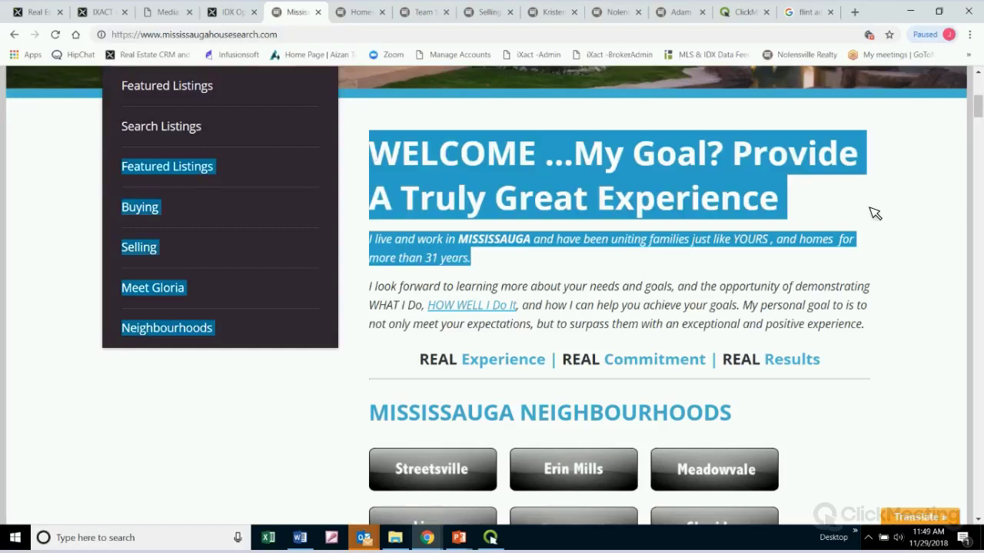
left_click(816, 232)
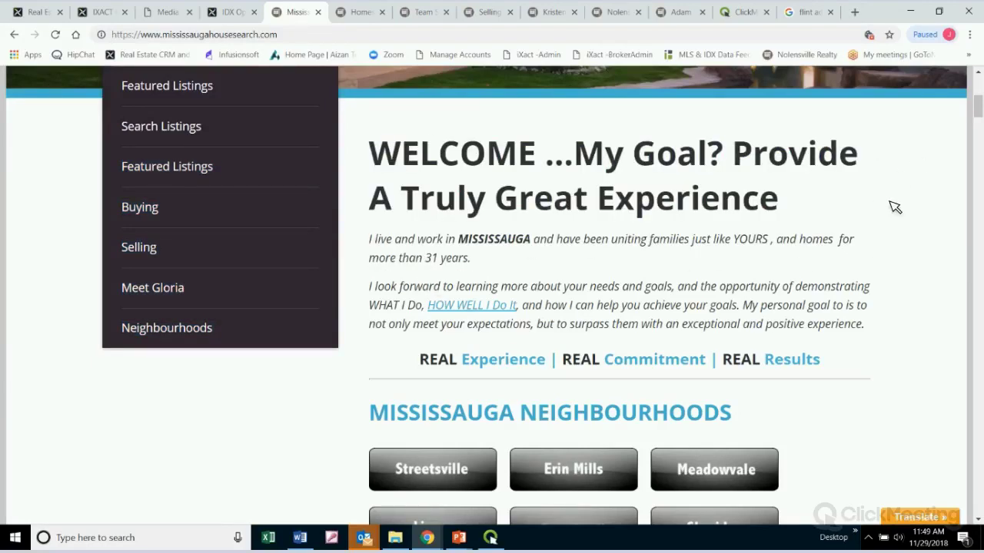
scroll(893, 207, "down", 3)
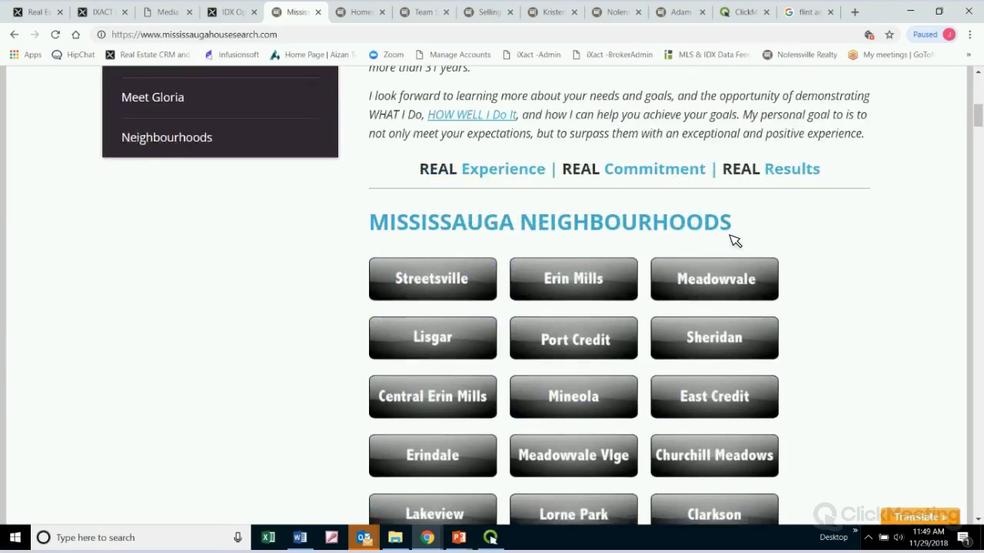